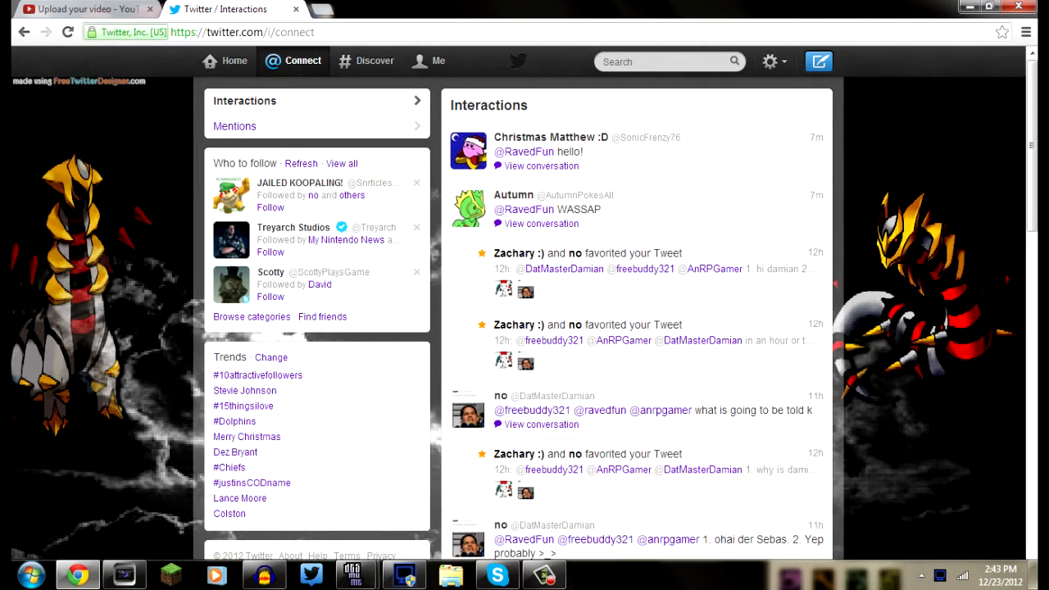
# Minimize the browser and arrange the Audacity, DeSmuME and Dxtory windows side by side on the desktop
pyautogui.click(969, 6)
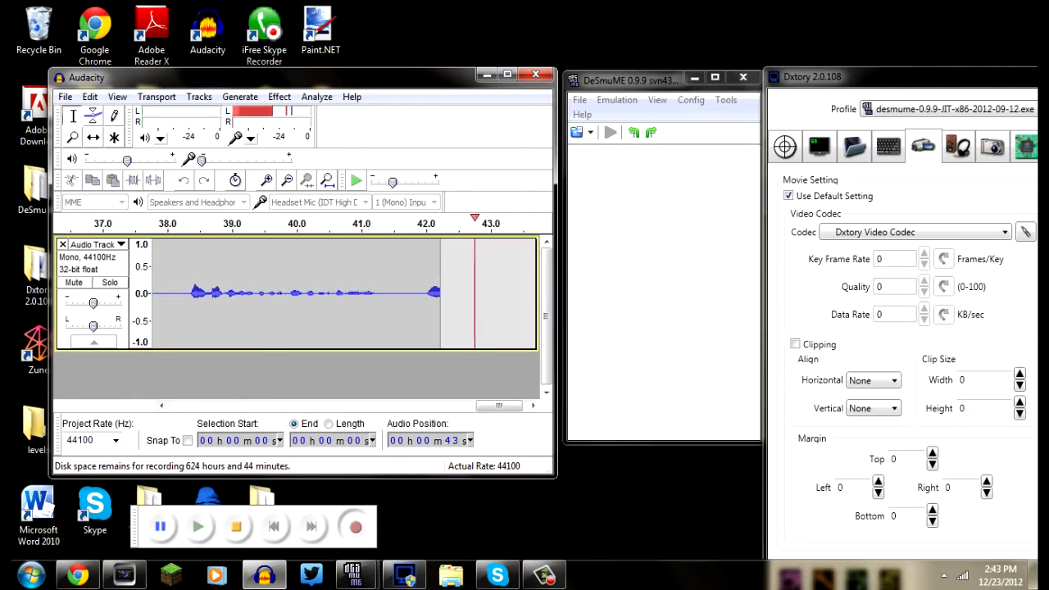
pyautogui.click(648, 81)
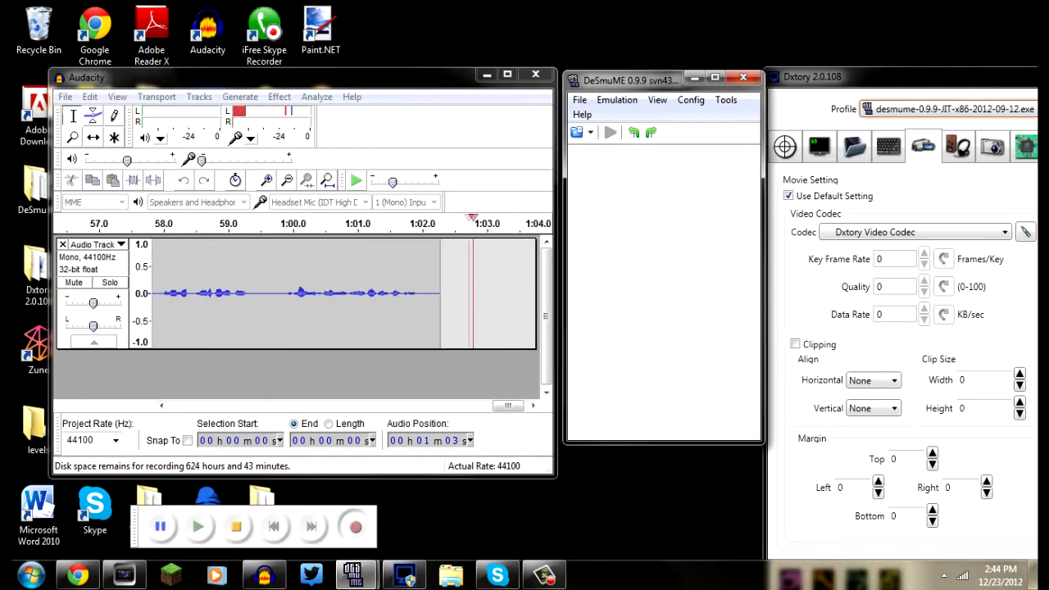
pyautogui.moveTo(901, 77); pyautogui.dragTo(685, 130)
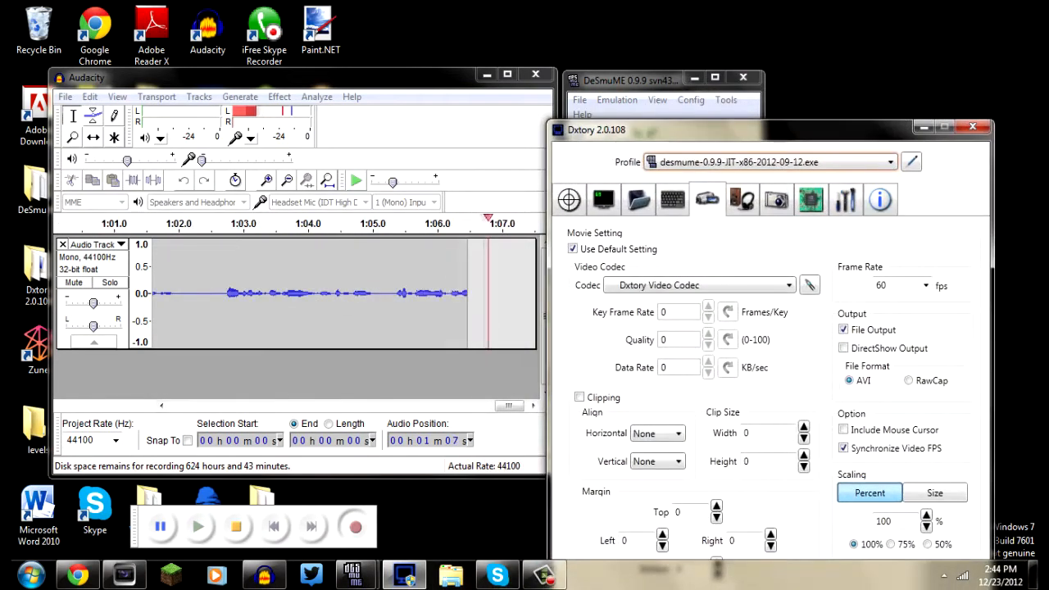
pyautogui.moveTo(164, 77); pyautogui.dragTo(161, 173)
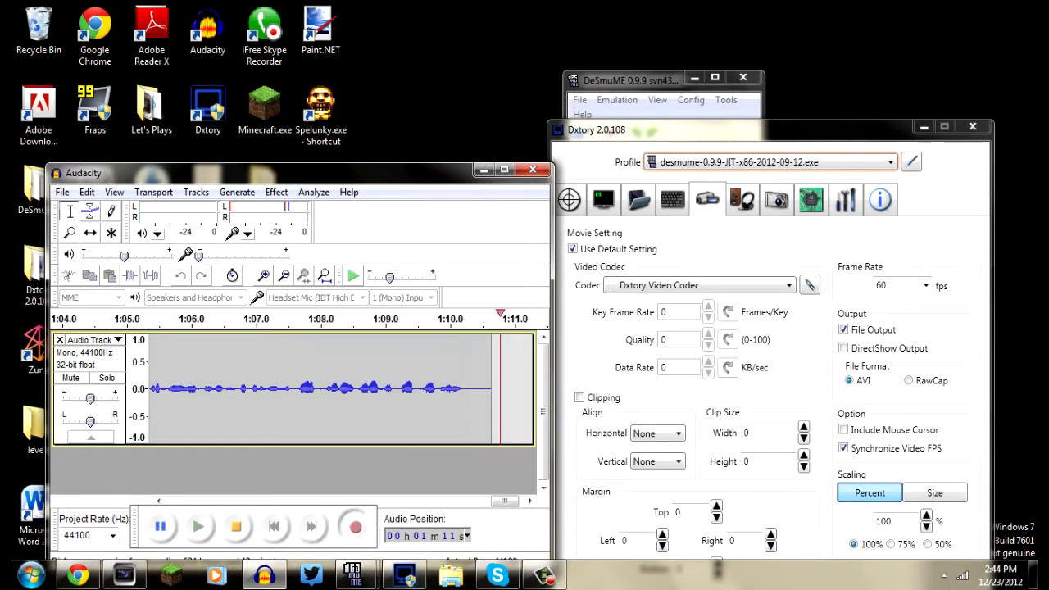
pyautogui.moveTo(162, 173); pyautogui.dragTo(157, 74)
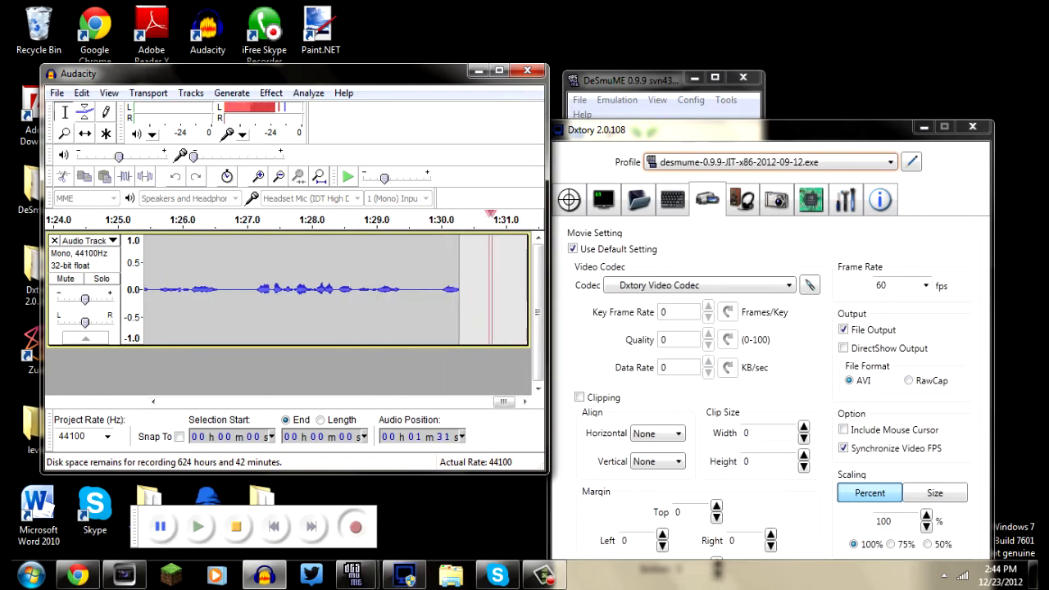
pyautogui.moveTo(721, 130); pyautogui.dragTo(934, 80)
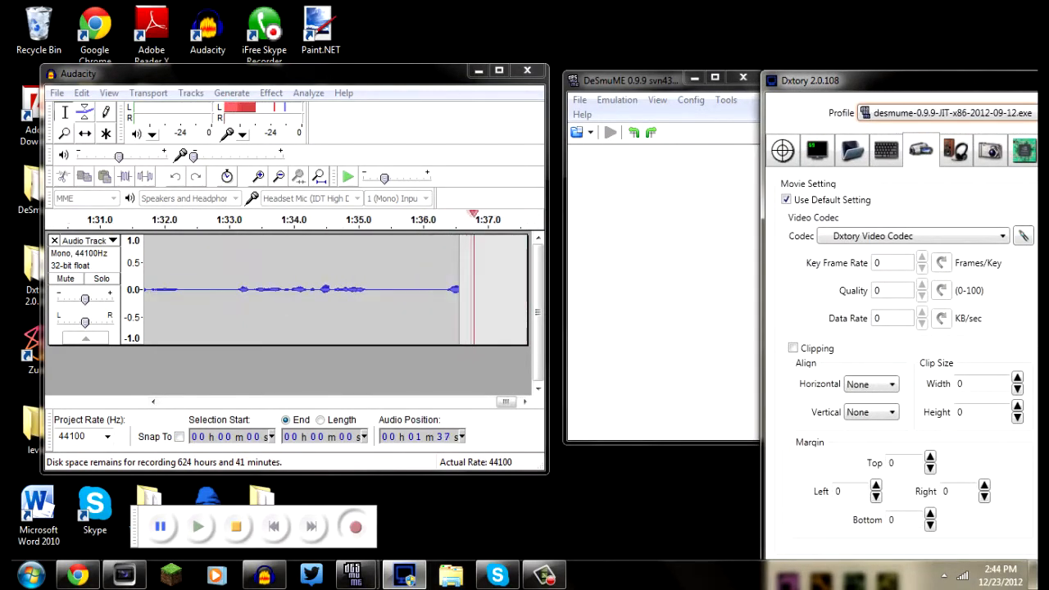
pyautogui.moveTo(647, 81); pyautogui.dragTo(641, 80)
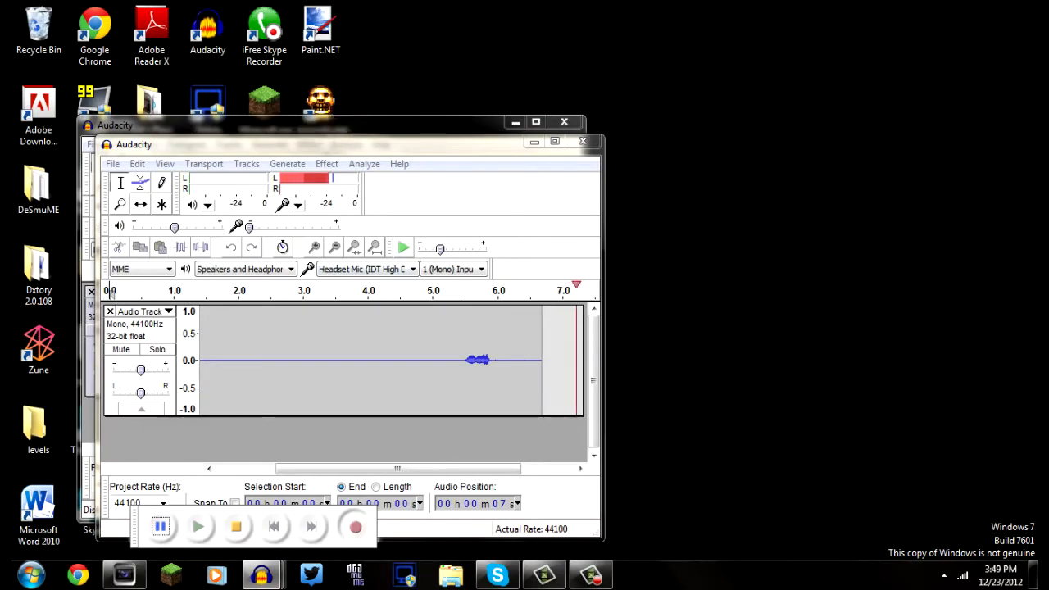
# Move the two Audacity windows apart and shift their floating transport toolbars clear of the lower desktop icons
pyautogui.moveTo(327, 125); pyautogui.dragTo(764, 86)
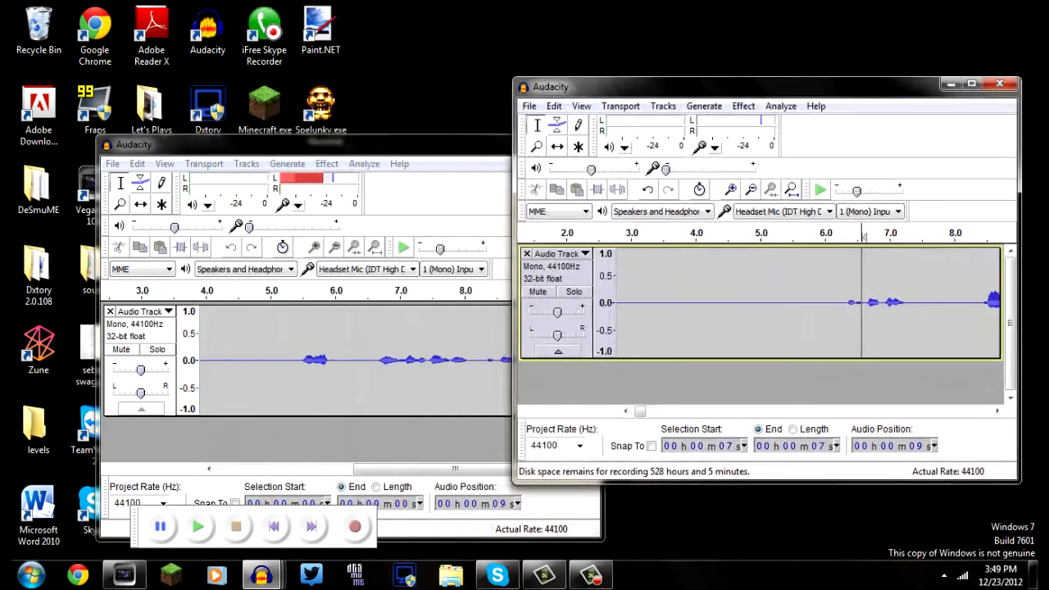
pyautogui.moveTo(328, 145); pyautogui.dragTo(301, 511)
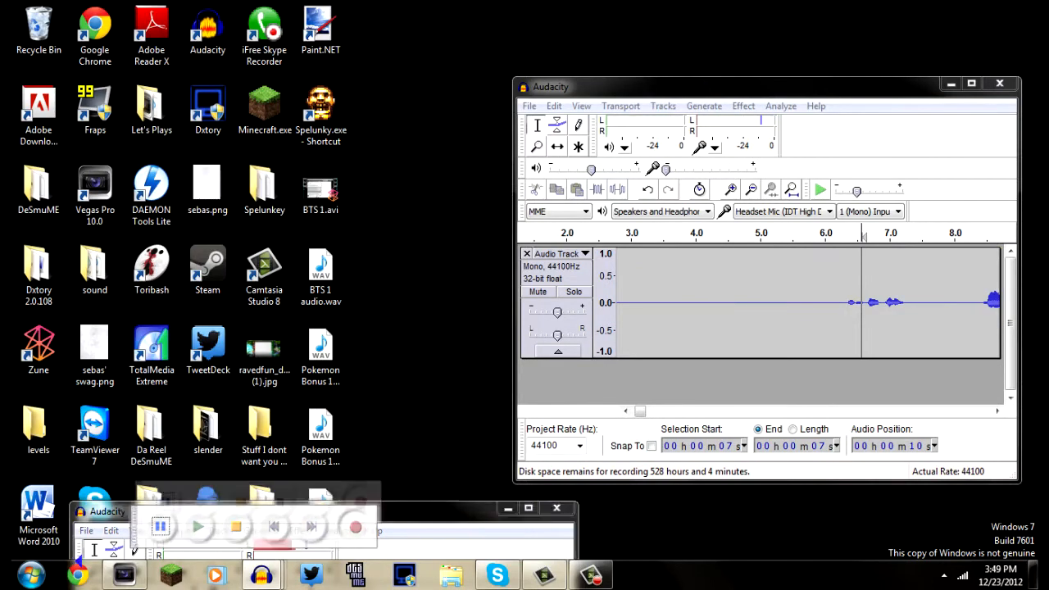
pyautogui.moveTo(134, 527); pyautogui.dragTo(96, 151)
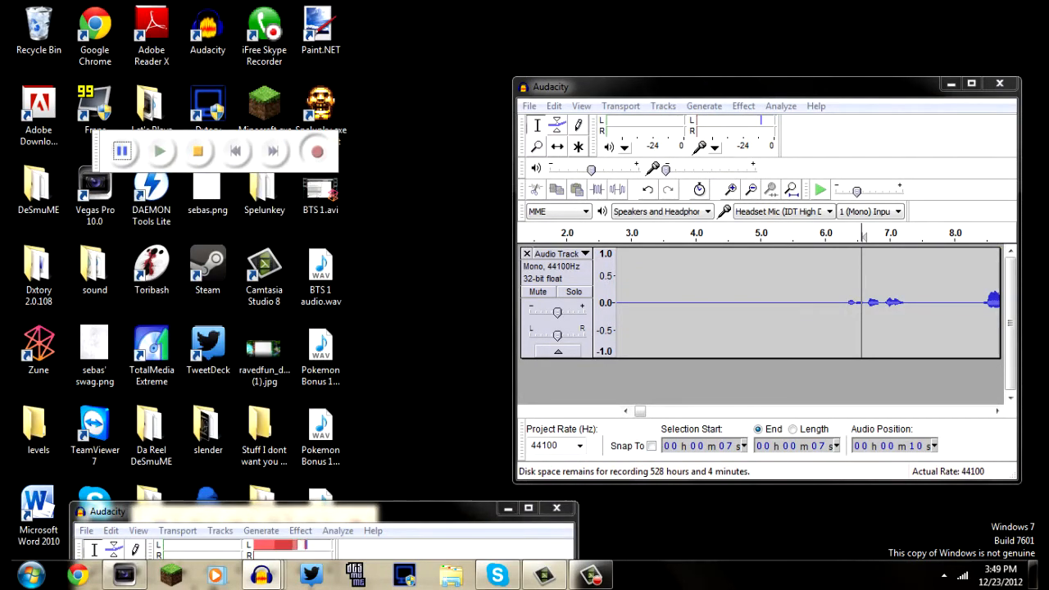
pyautogui.moveTo(302, 512); pyautogui.dragTo(662, 530)
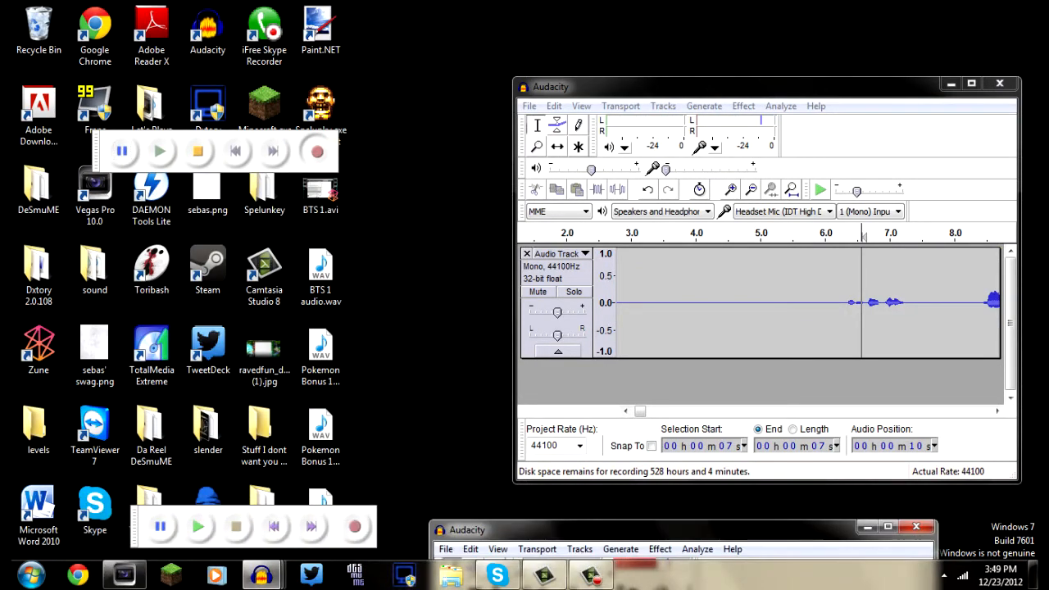
pyautogui.moveTo(134, 527); pyautogui.dragTo(69, 560)
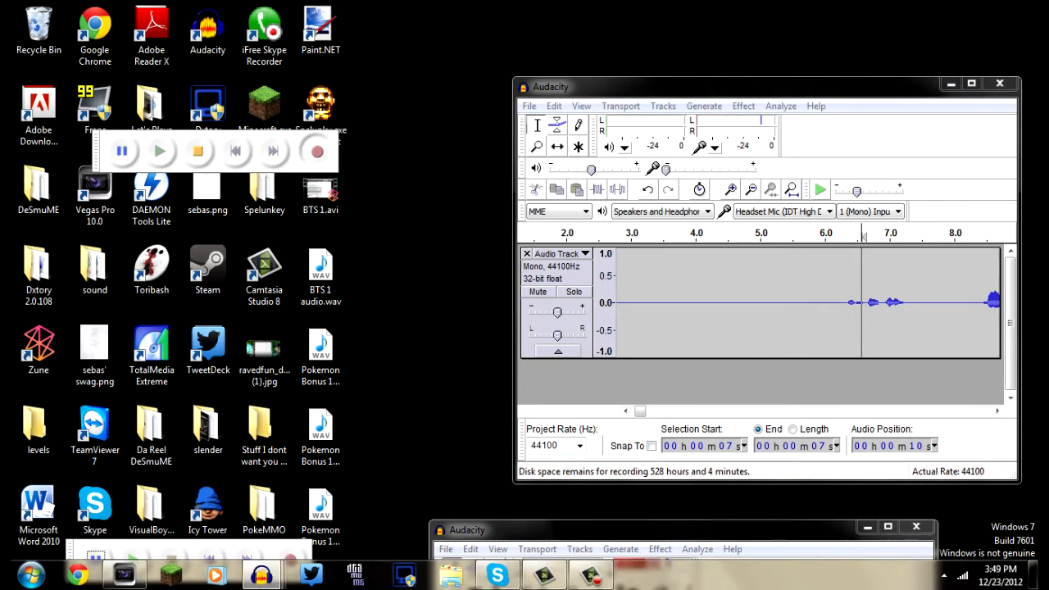
# Switch to the Happy Wars project in Vegas Pro and select track 7 at the start of the timeline
pyautogui.moveTo(125, 574)
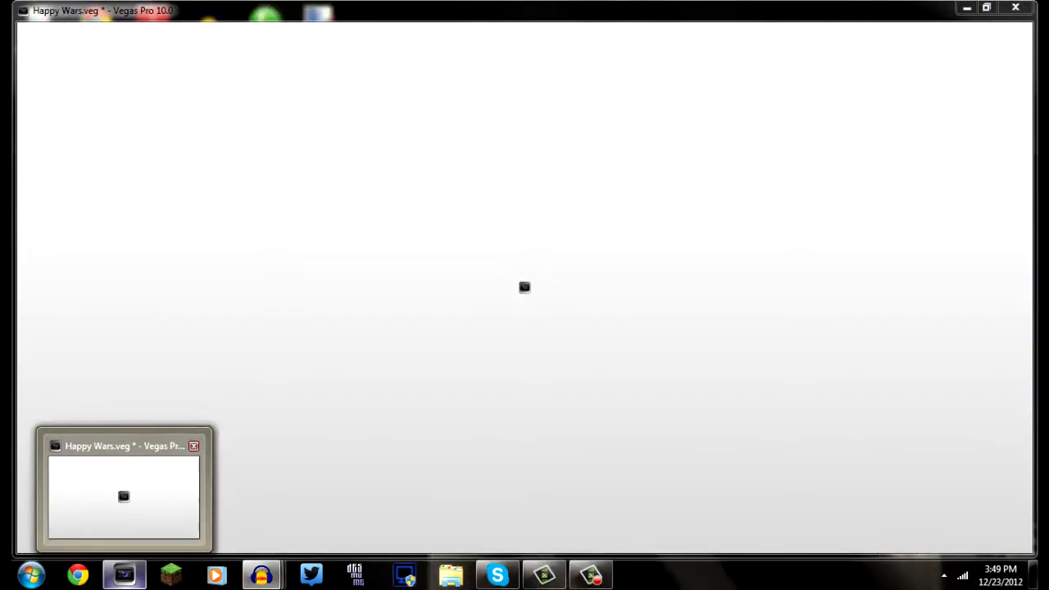
pyautogui.click(123, 491)
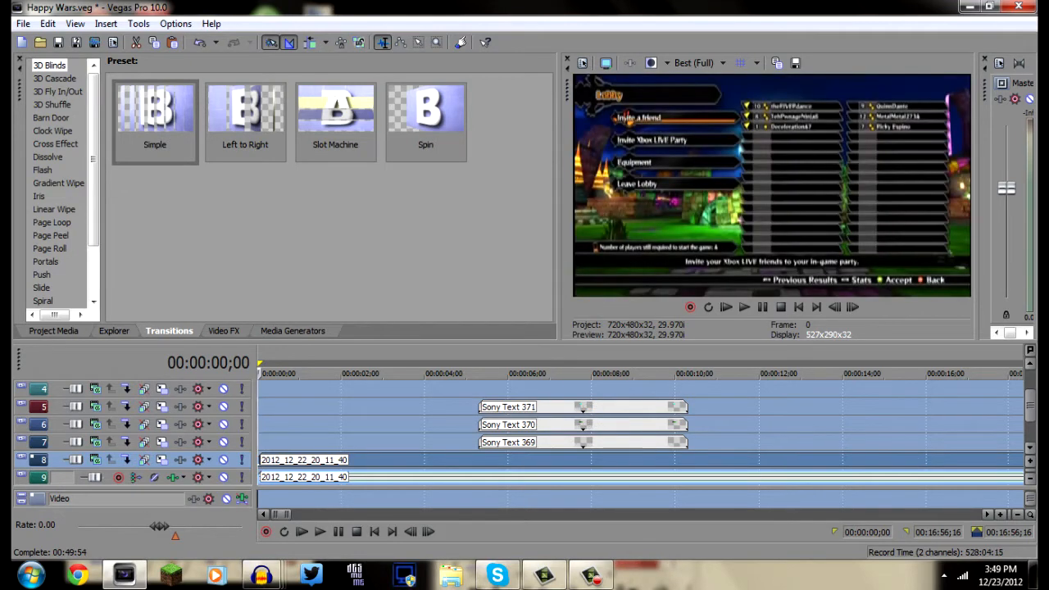
pyautogui.click(261, 443)
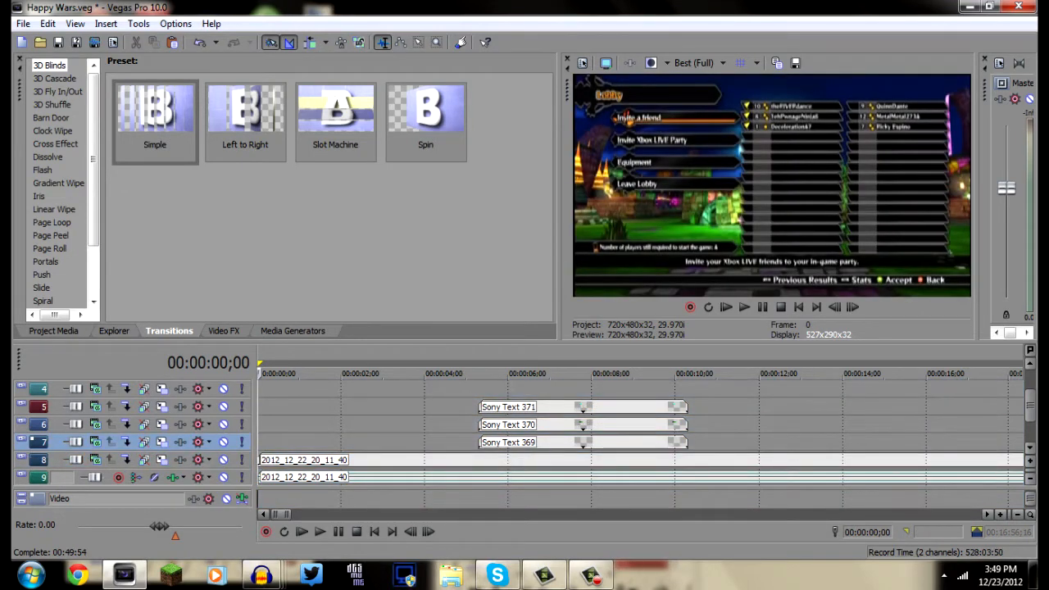
# Browse the files available to open in the Pokemon Platinum Vegas Files folder and its parent Let's Plays folder
pyautogui.click(41, 41)
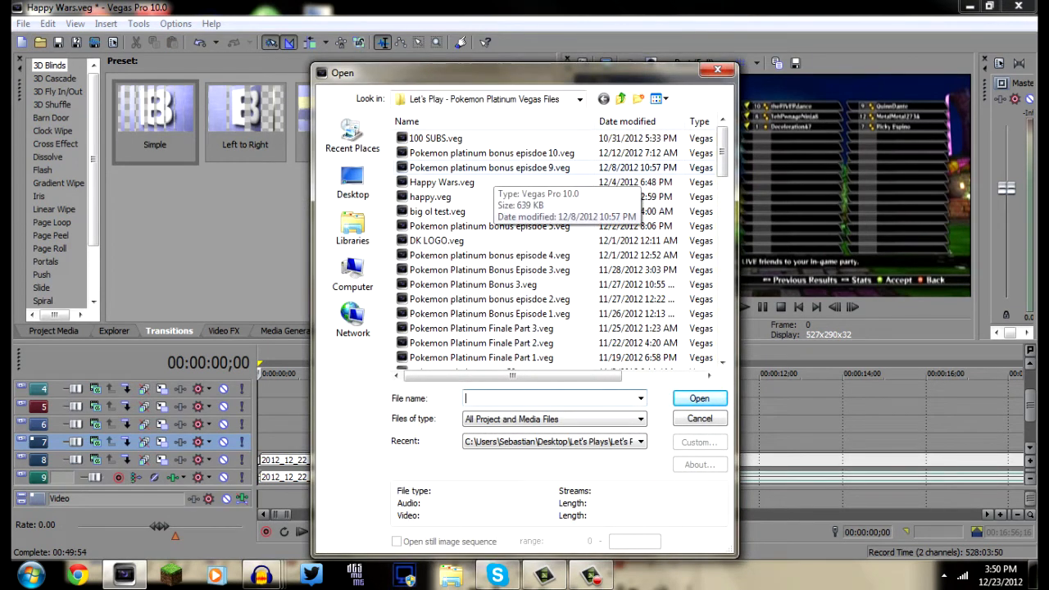
pyautogui.click(490, 314)
pyautogui.click(492, 154)
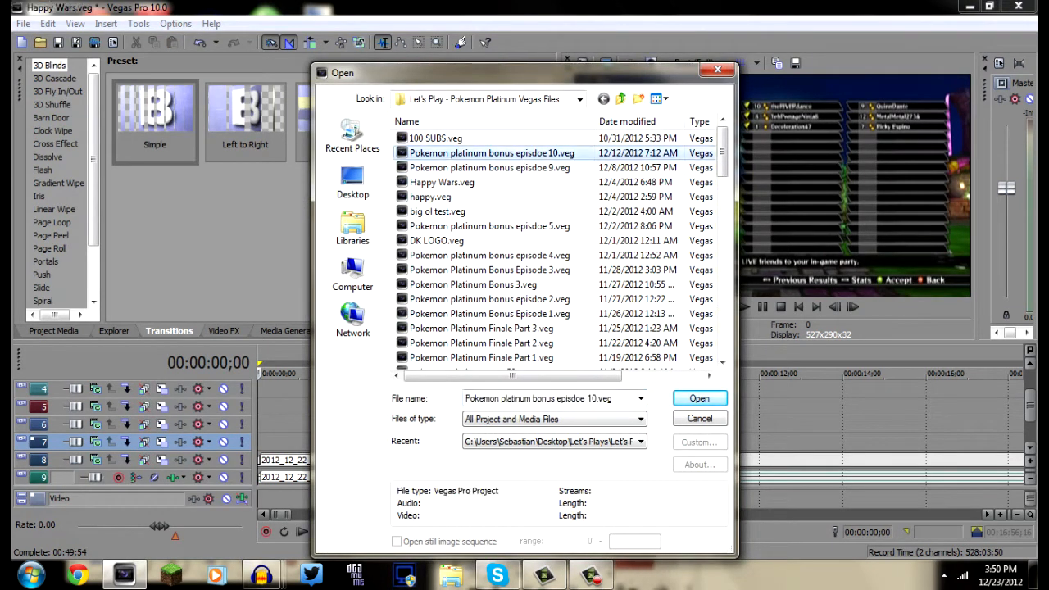
pyautogui.scroll(-8, 504, 215)
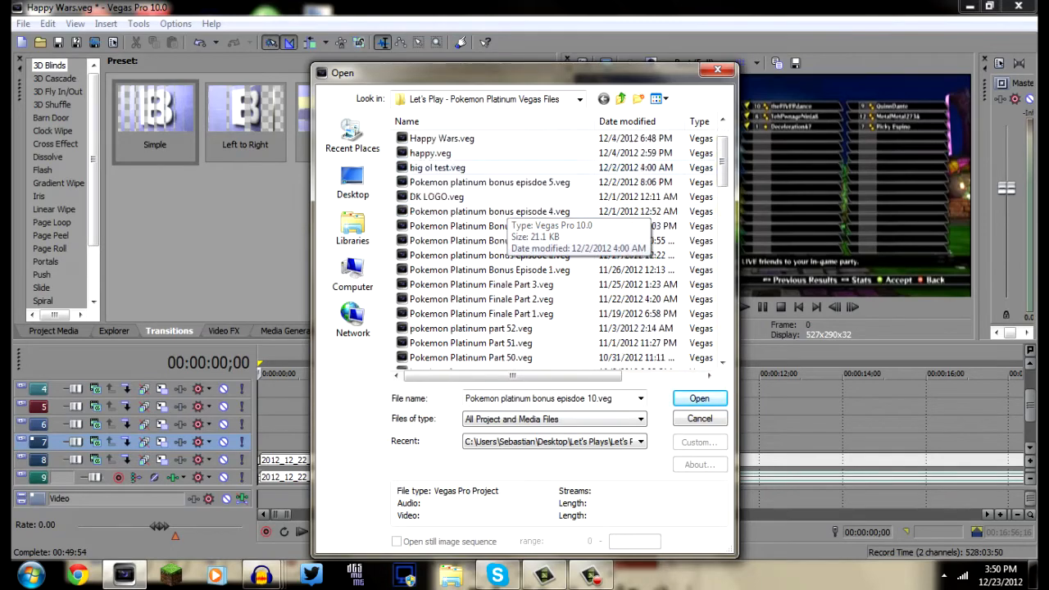
pyautogui.scroll(4, 504, 225)
pyautogui.scroll(-12, 504, 225)
pyautogui.scroll(12, 504, 226)
pyautogui.scroll(6, 506, 206)
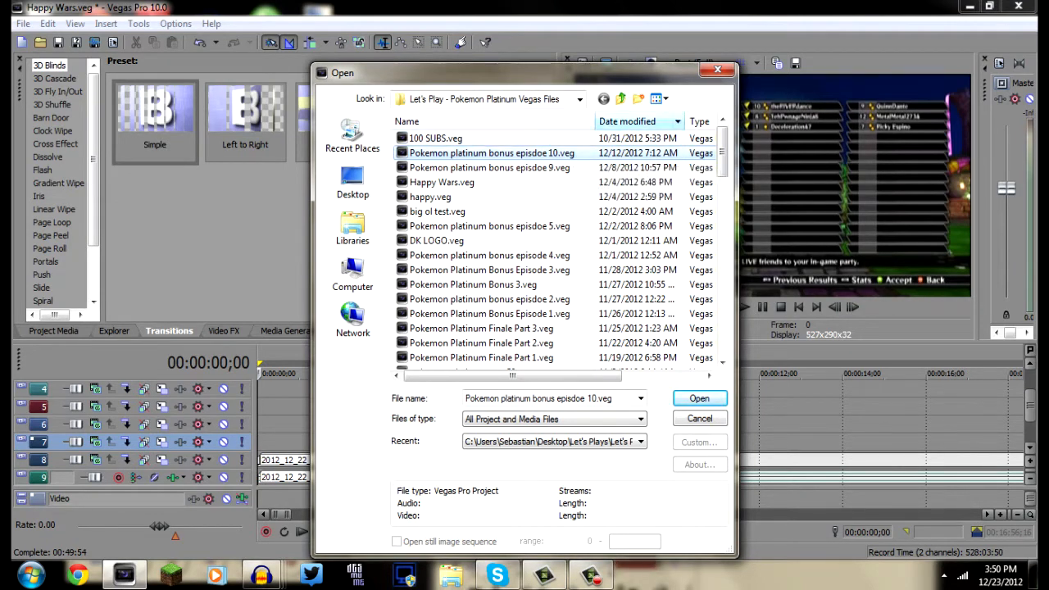
pyautogui.click(621, 99)
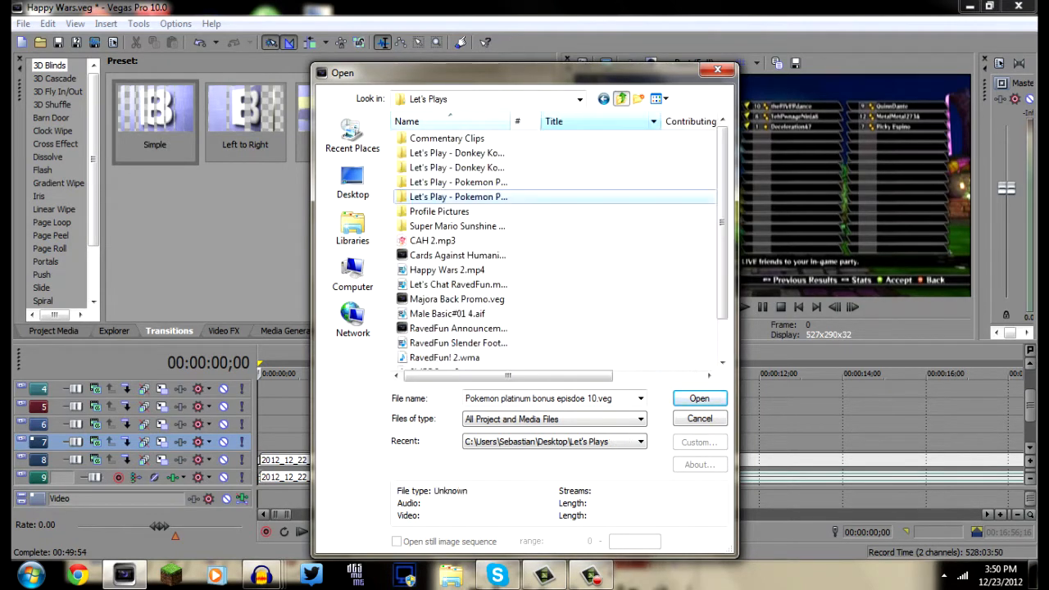
pyautogui.scroll(-2, 508, 271)
pyautogui.click(459, 241)
pyautogui.scroll(1, 508, 245)
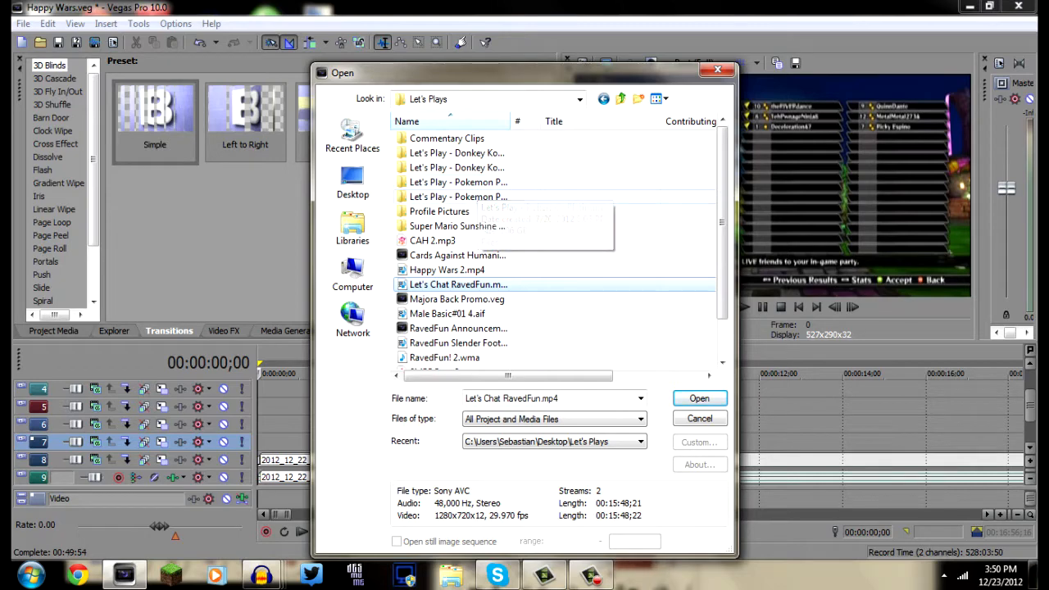
# Open the project Pokemon platinum bonus episdoe 10.veg, saving the changes to Happy Wars.veg and leaving all missing files offline
pyautogui.click(479, 197)
pyautogui.doubleClick(479, 196)
pyautogui.doubleClick(483, 152)
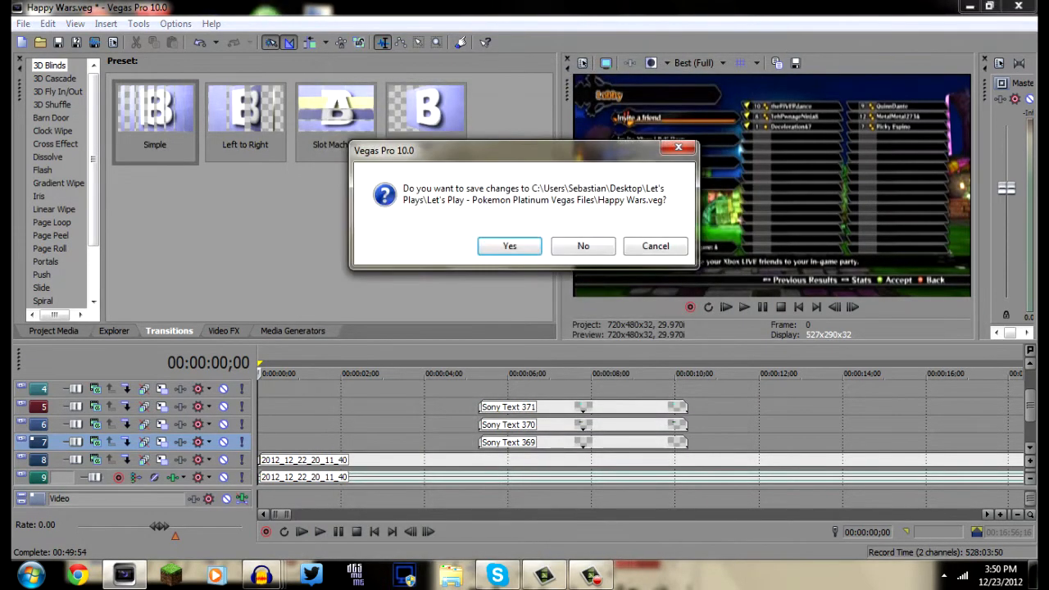
pyautogui.press('Right')
pyautogui.press('Left')
pyautogui.press('Return')
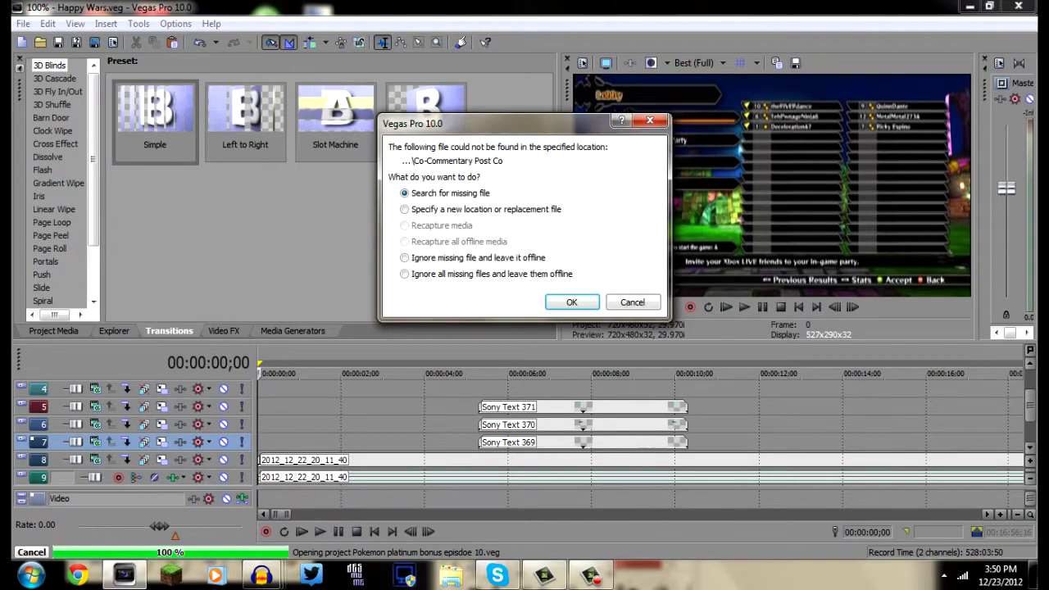
pyautogui.click(405, 274)
pyautogui.click(572, 303)
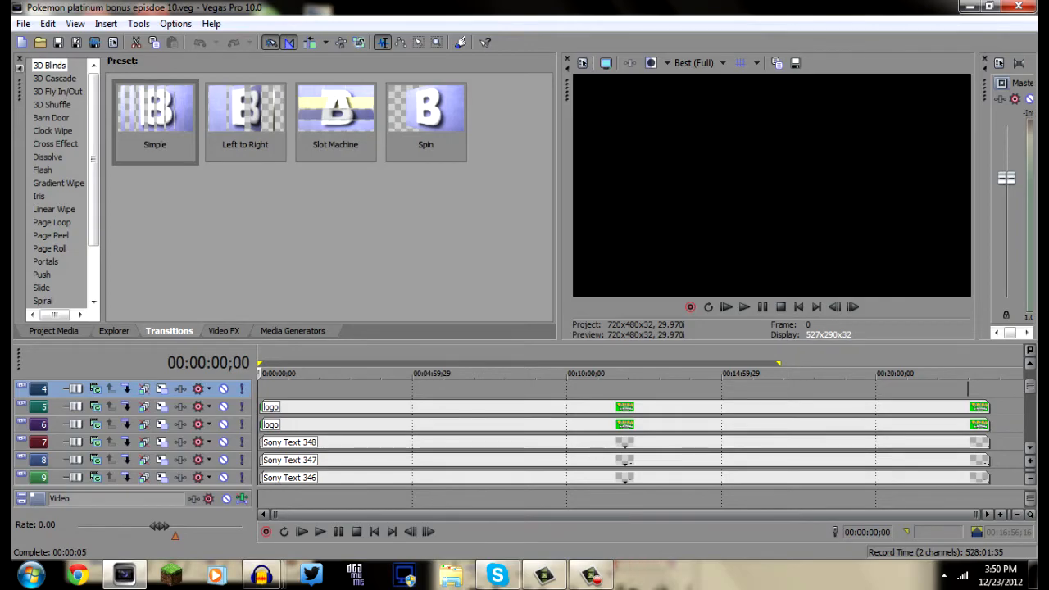
# Expand the timeline to fill the window and examine the project's full stack of tracks
pyautogui.press('F11')
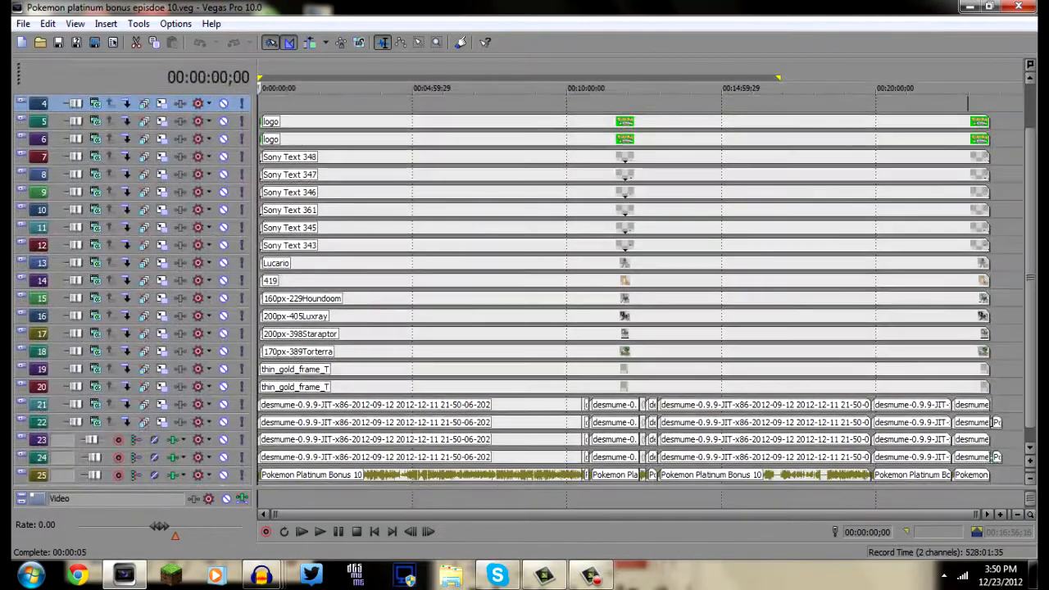
pyautogui.scroll(-2, 639, 288)
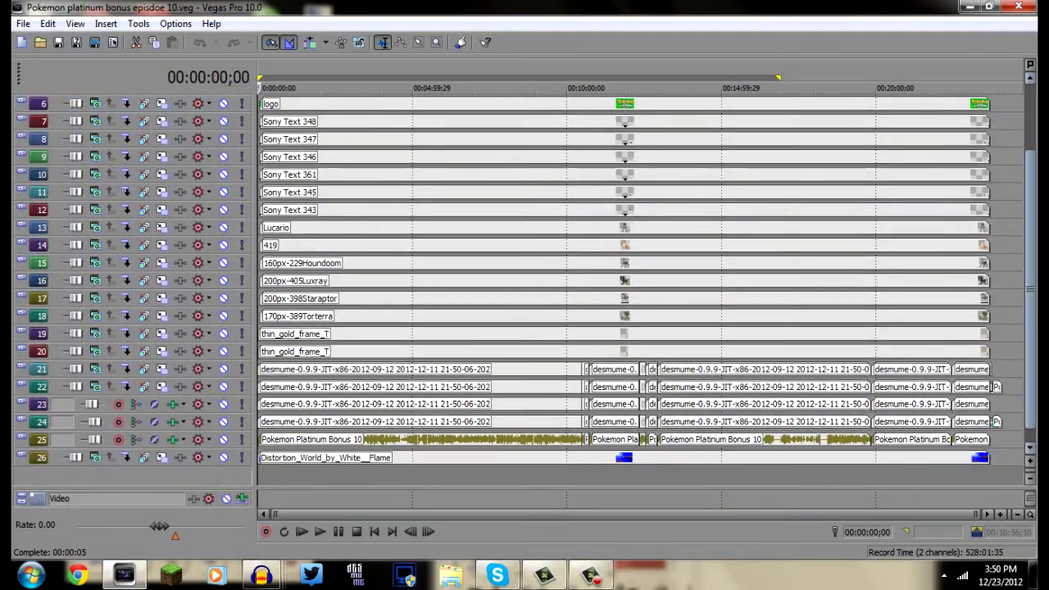
pyautogui.scroll(3, 640, 289)
pyautogui.scroll(-3, 639, 288)
pyautogui.scroll(2, 640, 288)
pyautogui.scroll(-1, 639, 289)
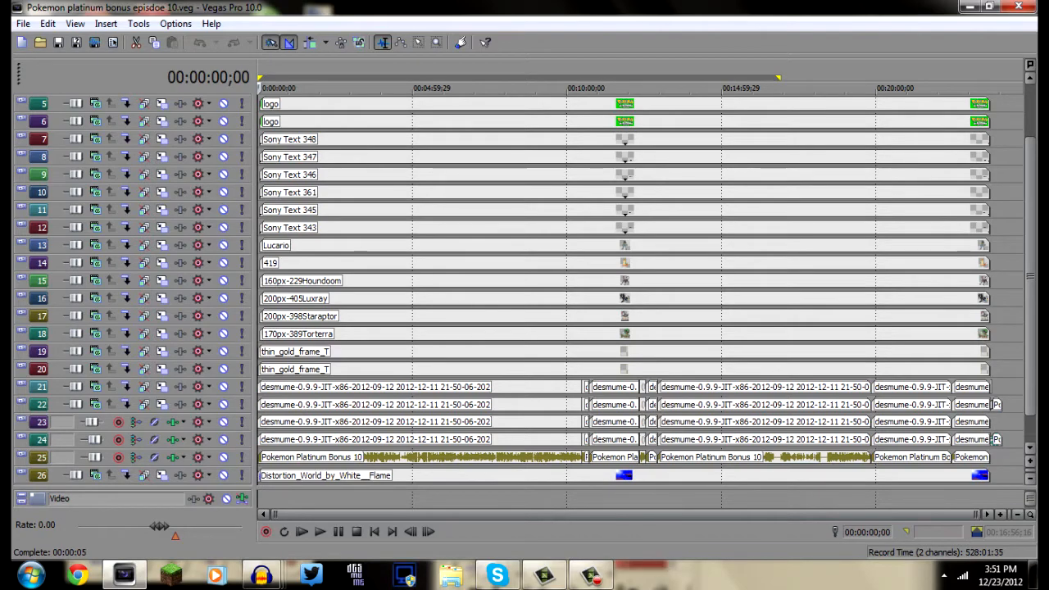
# Restore the normal layout and inspect the Event Pan/Crop mask of the first desmume video event on track 22
pyautogui.click(535, 405)
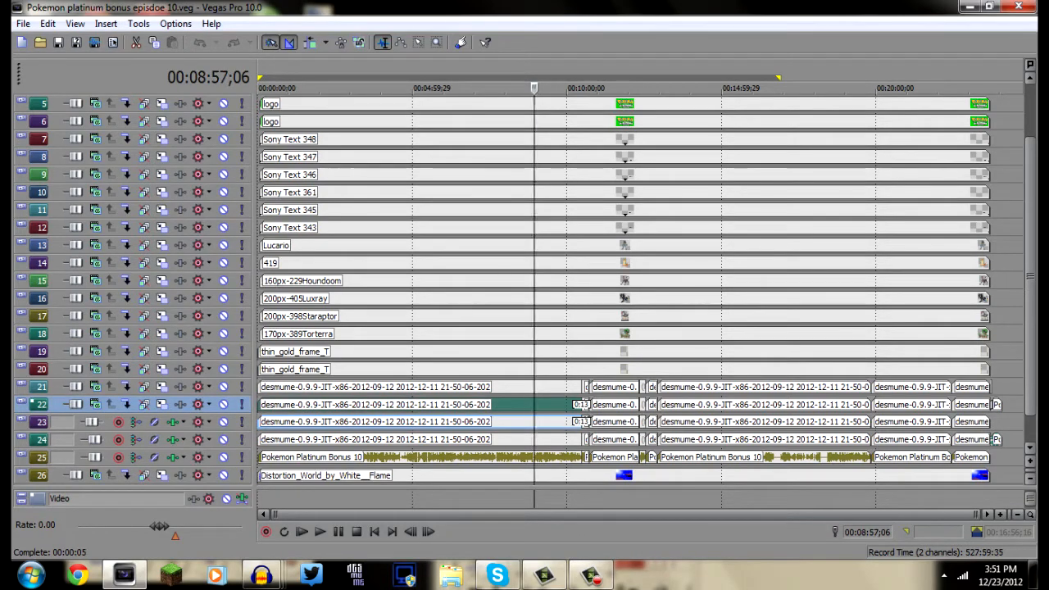
pyautogui.press('F11')
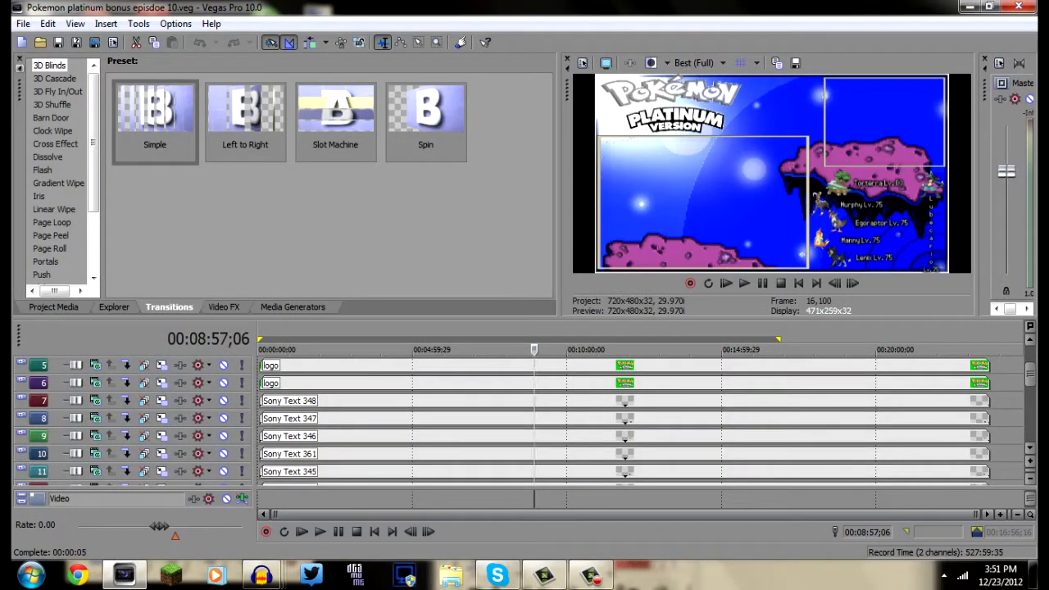
pyautogui.moveTo(1030, 374); pyautogui.dragTo(1030, 427)
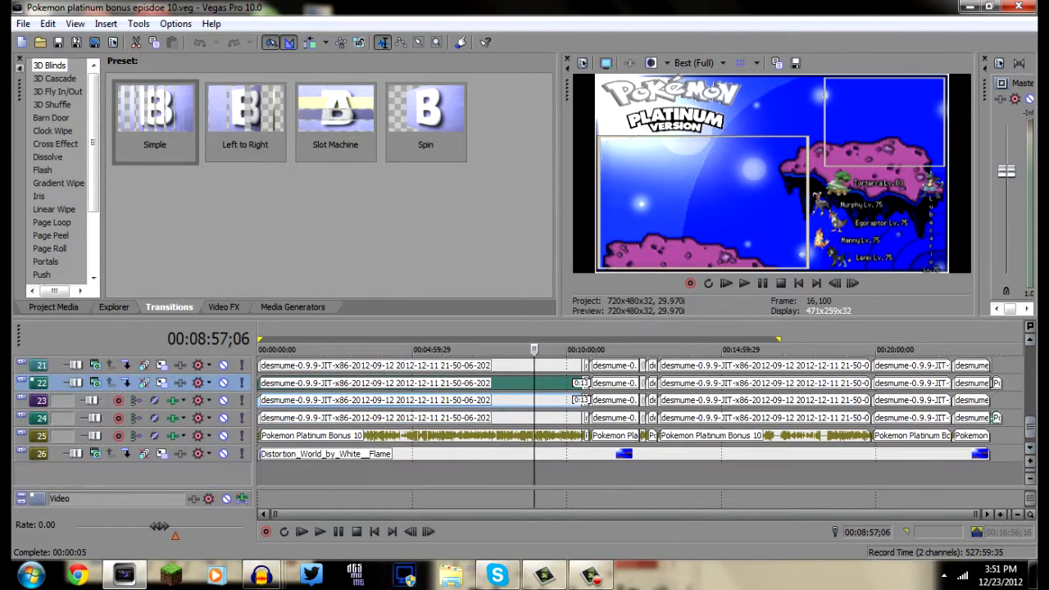
pyautogui.scroll(6, 639, 418)
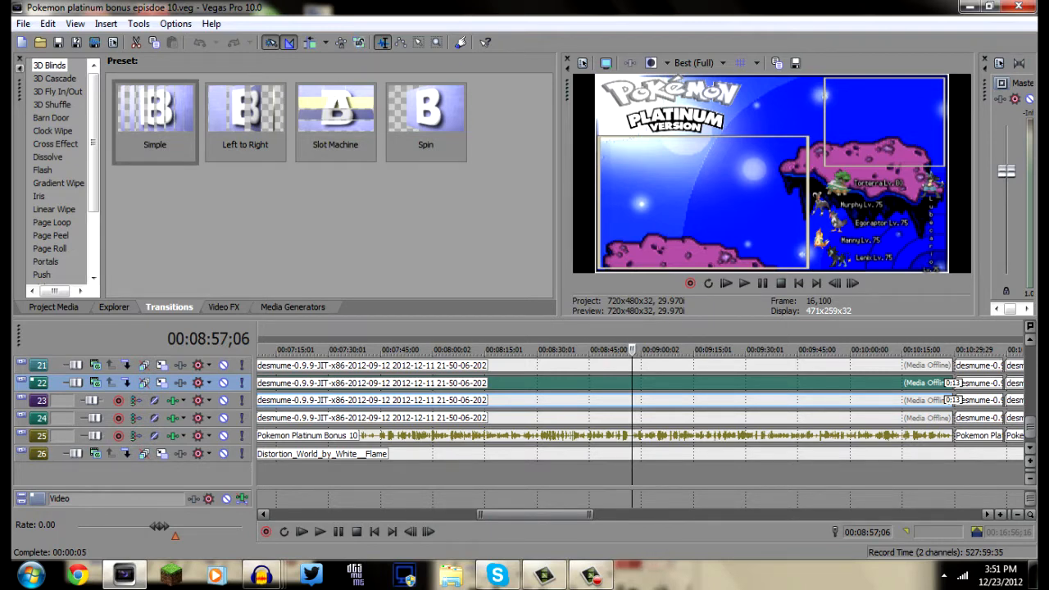
pyautogui.rightClick(719, 383)
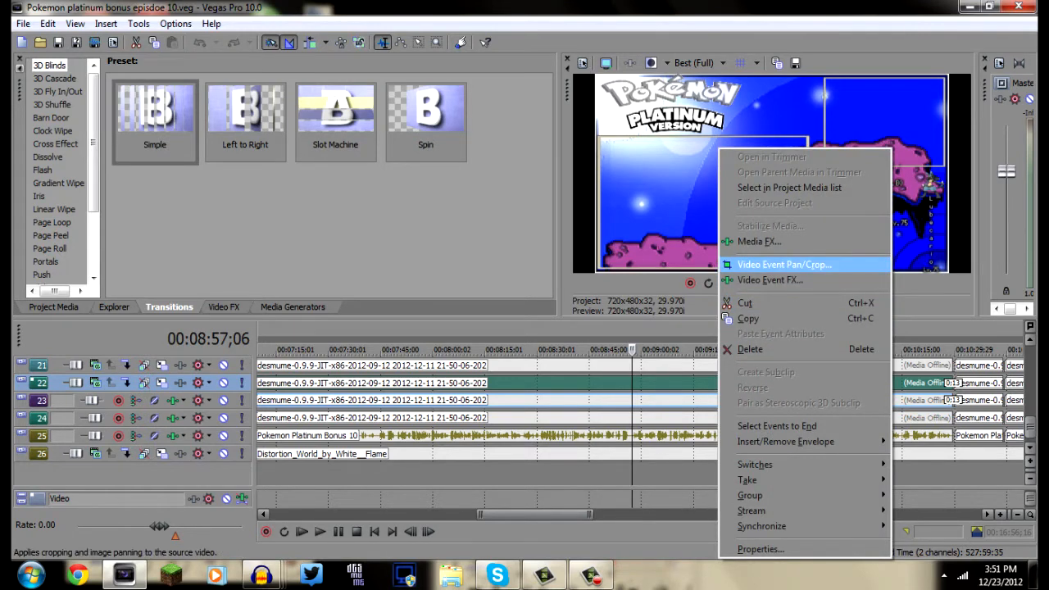
pyautogui.click(784, 264)
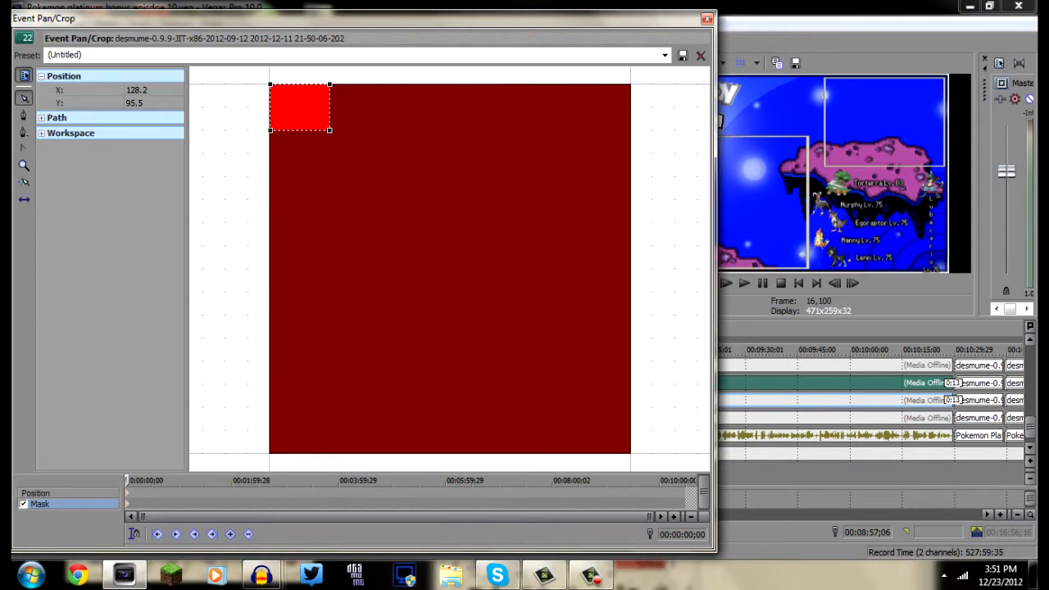
pyautogui.click(707, 19)
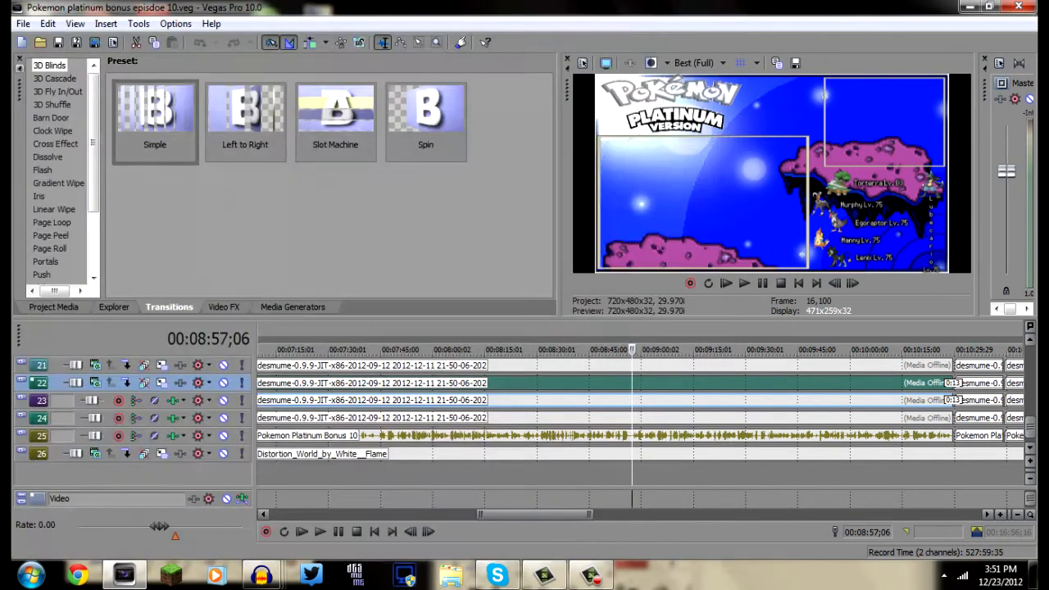
# Delete the first desmume video event on track 22 together with its audio on track 23
pyautogui.scroll(-7, 640, 402)
pyautogui.press('Delete')
pyautogui.click(562, 401)
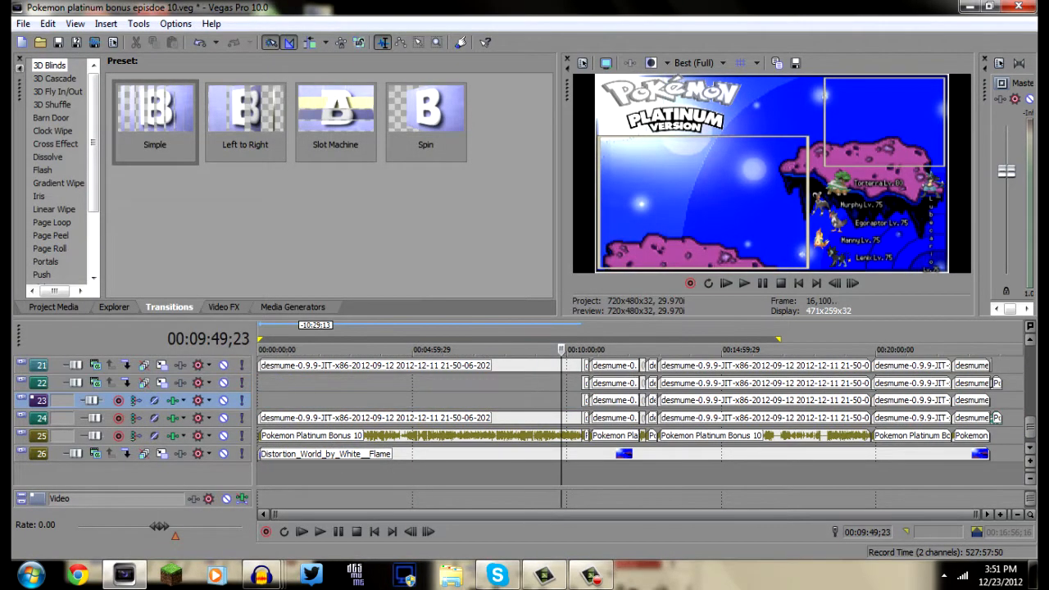
# Delete the first desmume event on tracks 21 and 24 and the short desmume events following it at about 00:10:29 on tracks 21 to 24
pyautogui.click(558, 418)
pyautogui.press('Delete')
pyautogui.click(583, 383)
pyautogui.press('Delete')
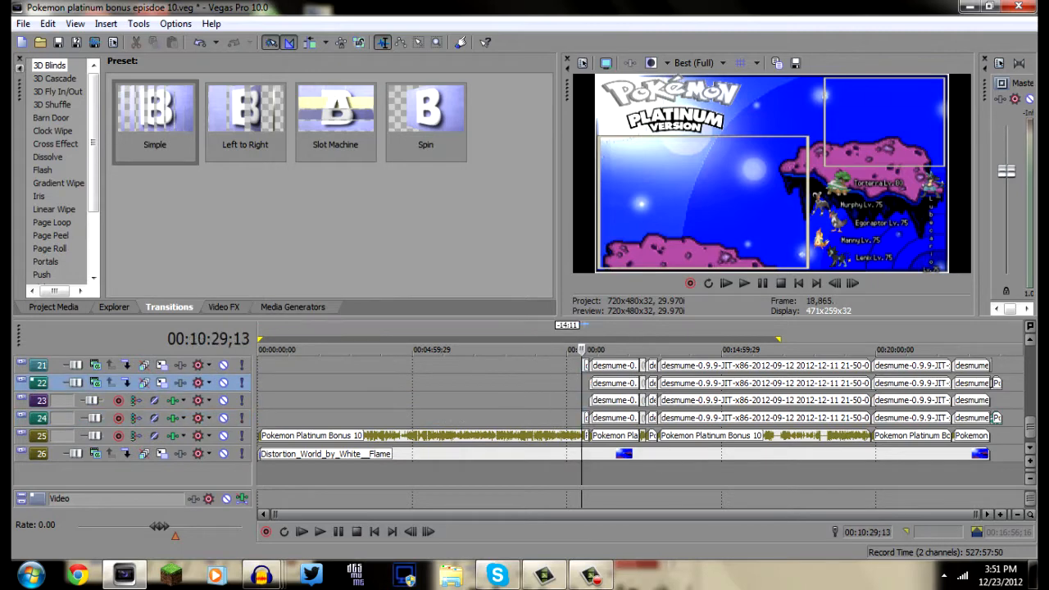
pyautogui.click(583, 365)
pyautogui.press('Delete')
# Delete the desmume events between about 00:10:44 and 00:12:46 on tracks 22 and 23, plus the first remaining one on tracks 21 and 24
pyautogui.click(600, 418)
pyautogui.press('Delete')
pyautogui.click(606, 400)
pyautogui.press('Delete')
pyautogui.click(640, 400)
pyautogui.press('Delete')
pyautogui.click(652, 382)
# Delete the two short desmume pieces on tracks 21 and 24 and the long desmume events spanning 00:14:59;29 on tracks 21 to 24
pyautogui.press('Delete')
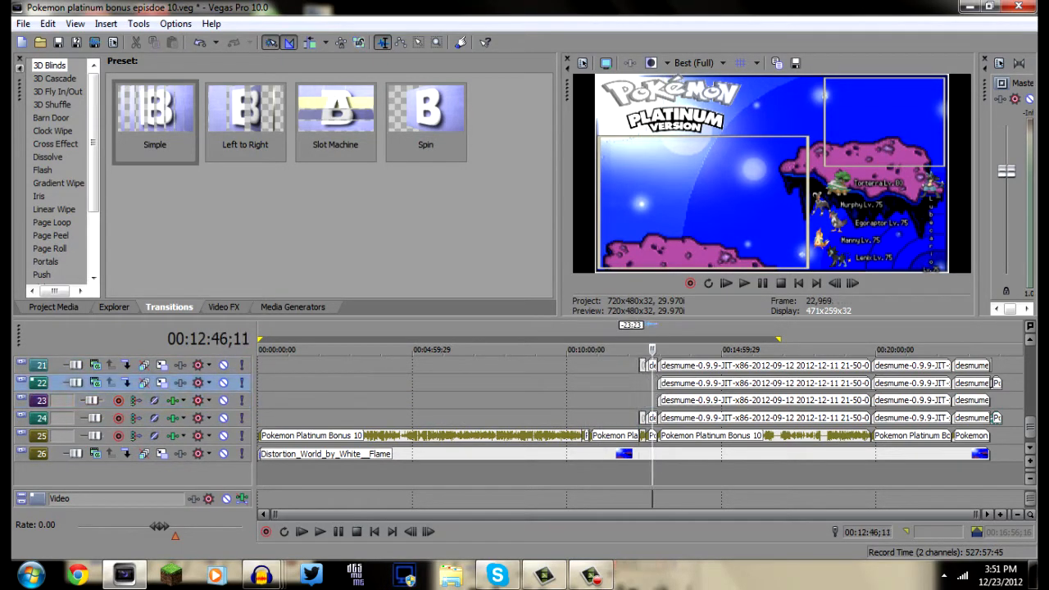
pyautogui.click(640, 418)
pyautogui.press('Delete')
pyautogui.click(646, 418)
pyautogui.press('Delete')
pyautogui.click(674, 418)
pyautogui.press('Delete')
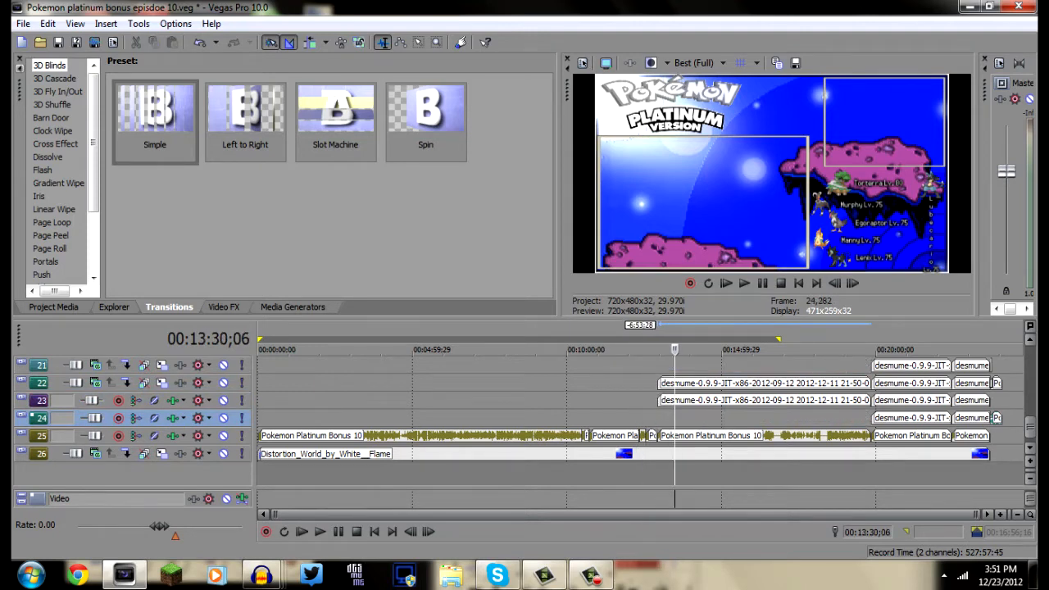
pyautogui.click(691, 401)
# Delete the remaining desmume events around and after 00:20:00 on tracks 21 to 24, keeping the Pokemon Platinum Part outro
pyautogui.press('Delete')
pyautogui.click(911, 400)
pyautogui.press('Delete')
pyautogui.click(915, 418)
pyautogui.click(917, 418)
pyautogui.press('Delete')
pyautogui.click(978, 418)
pyautogui.press('Delete')
pyautogui.click(967, 401)
pyautogui.press('Delete')
pyautogui.click(992, 364)
pyautogui.press('Delete')
# Delete the last Pokemon Platinum Bonus 10 audio event on track 25 and the long one spanning 00:14:59;29
pyautogui.scroll(4, 991, 365)
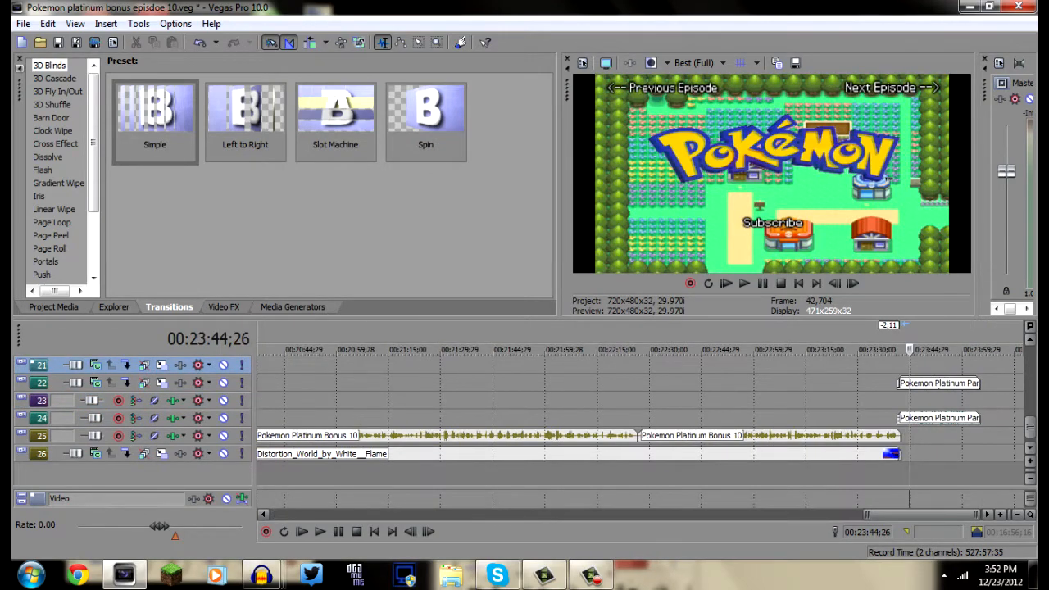
pyautogui.moveTo(1030, 427); pyautogui.dragTo(1030, 387)
pyautogui.scroll(4, 748, 401)
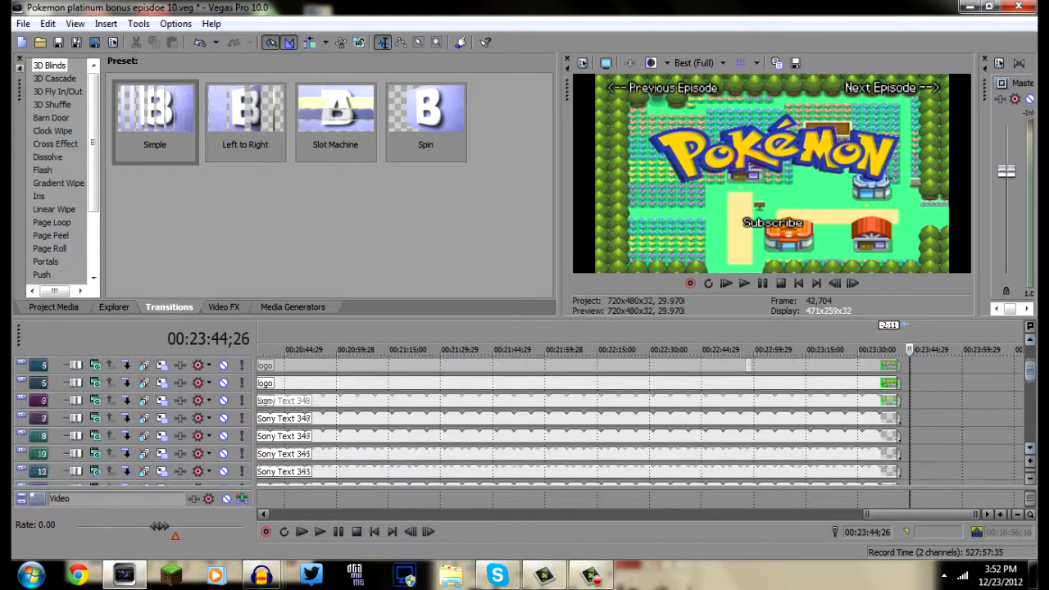
pyautogui.scroll(-9, 748, 402)
pyautogui.click(691, 436)
pyautogui.press('Delete')
pyautogui.scroll(-2, 691, 436)
pyautogui.click(592, 436)
pyautogui.scroll(-1, 593, 436)
pyautogui.press('Delete')
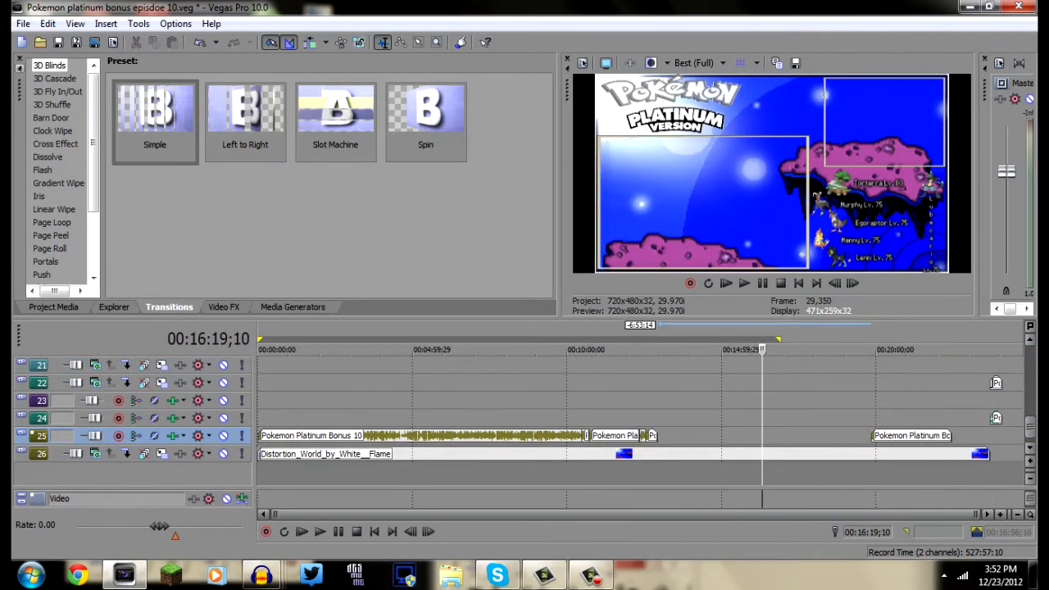
# Delete the first Pokemon Platinum Bonus 10 audio event on track 25 and the two events directly following it
pyautogui.click(544, 436)
pyautogui.press('Delete')
pyautogui.click(590, 436)
pyautogui.press('Delete')
pyautogui.click(589, 436)
pyautogui.press('Delete')
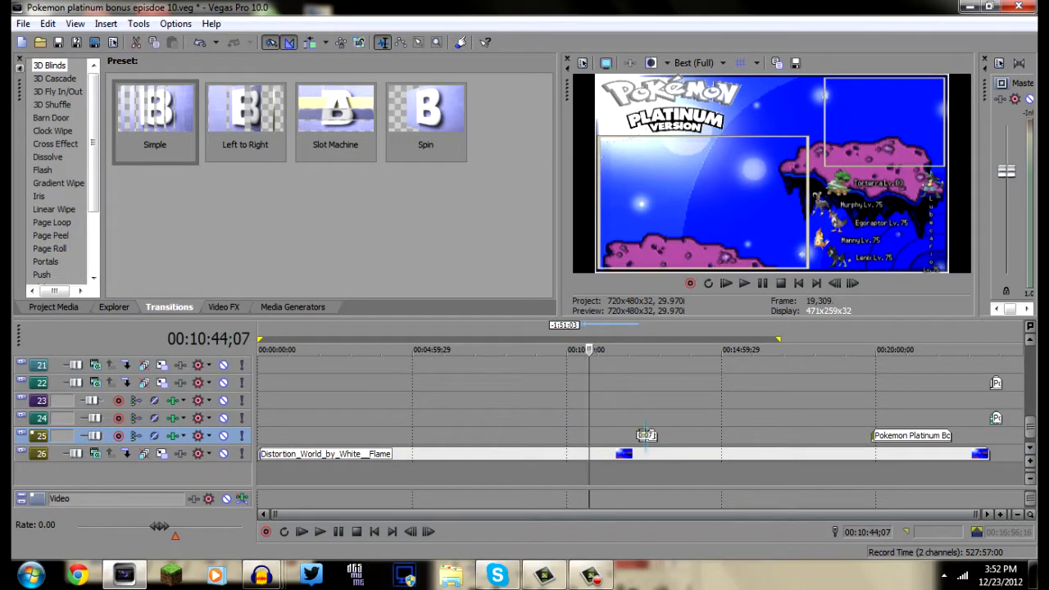
# Delete the short audio pieces near 00:12:43 and the remaining Pokemon Platinum Bonus audio event after 00:20:00 on track 25
pyautogui.click(646, 436)
pyautogui.press('Delete')
pyautogui.click(646, 436)
pyautogui.click(651, 436)
pyautogui.press('Delete')
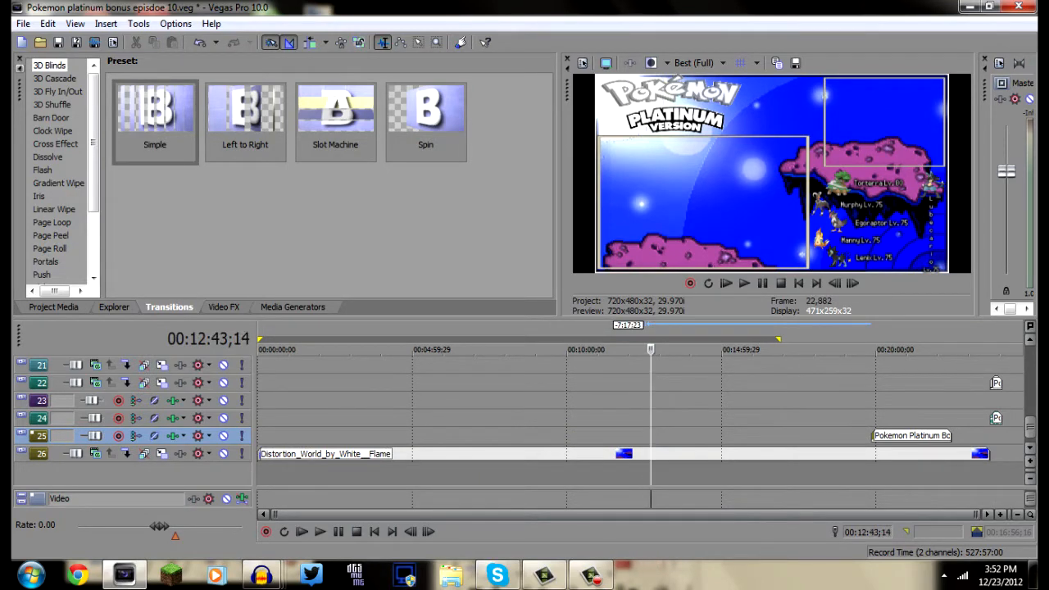
pyautogui.click(937, 436)
pyautogui.press('Delete')
# Delete the Pokemon Platinum Part outro event from the end of tracks 22 and 24 and place the cursor at the timeline start
pyautogui.click(991, 383)
pyautogui.moveTo(995, 383); pyautogui.dragTo(967, 383)
pyautogui.scroll(1, 896, 401)
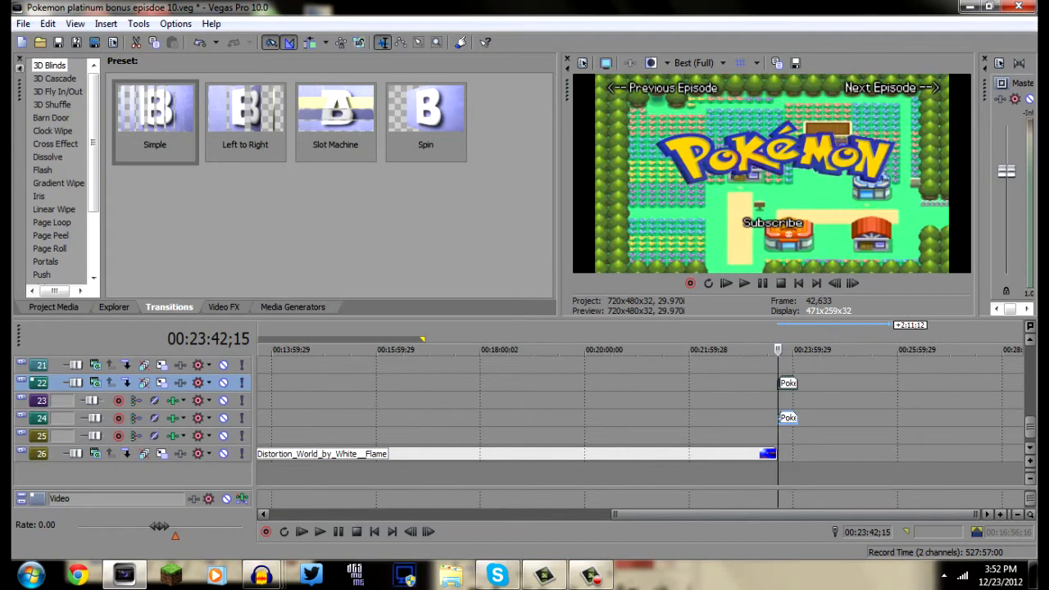
pyautogui.press('Delete')
pyautogui.scroll(-2, 896, 402)
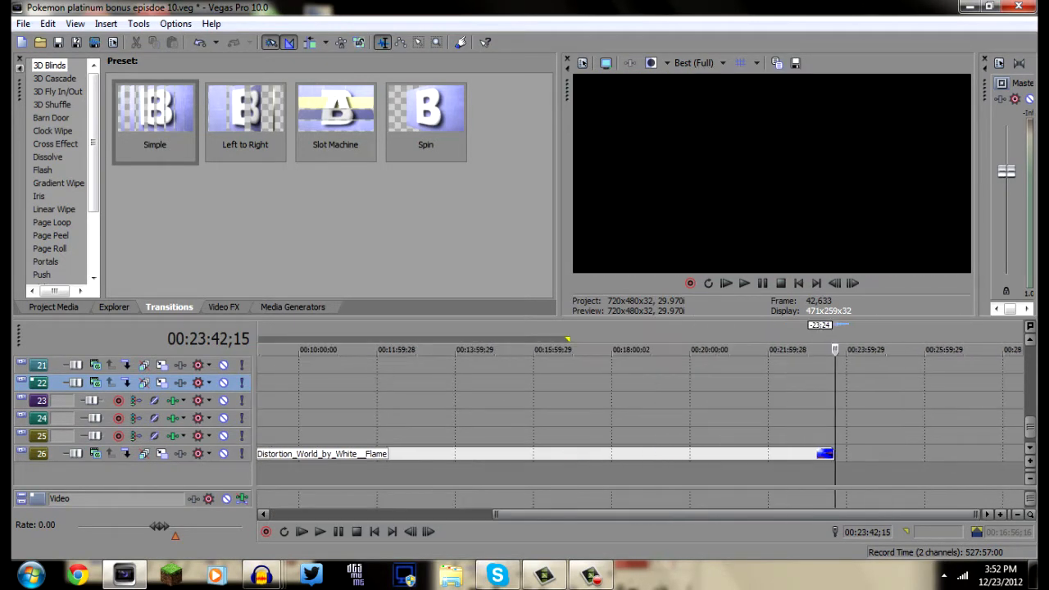
pyautogui.scroll(-1, 639, 410)
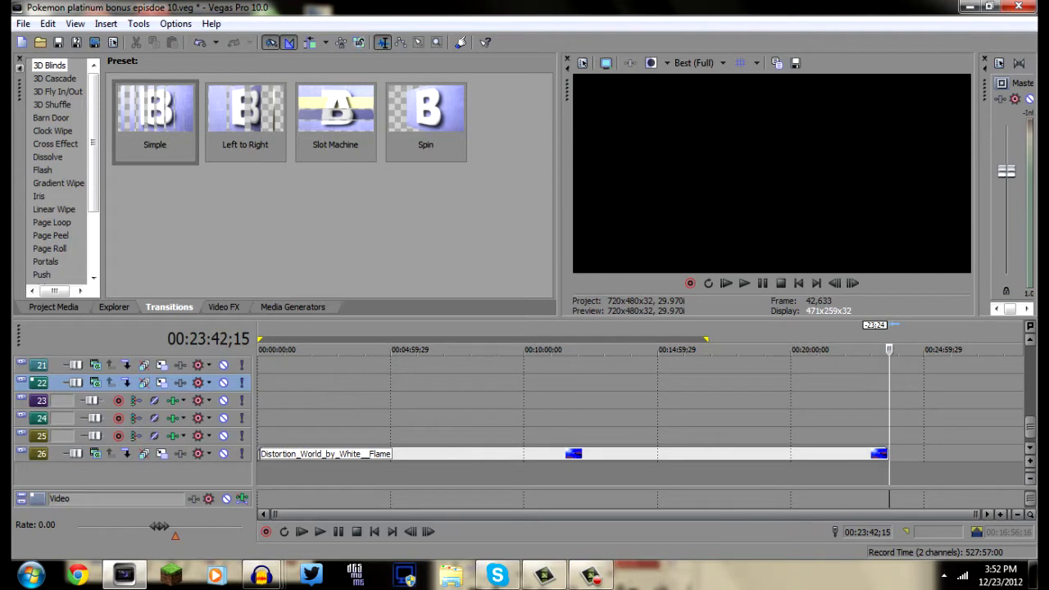
pyautogui.moveTo(1031, 427)
pyautogui.mouseDown()
pyautogui.moveTo(1031, 391)
pyautogui.moveTo(1030, 427)
pyautogui.mouseUp()
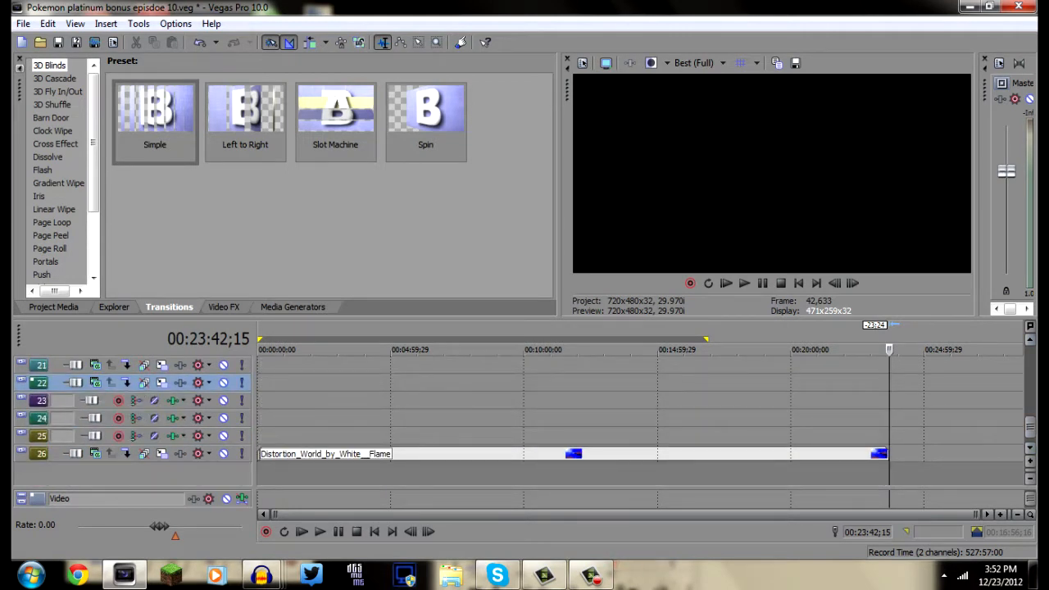
pyautogui.click(259, 418)
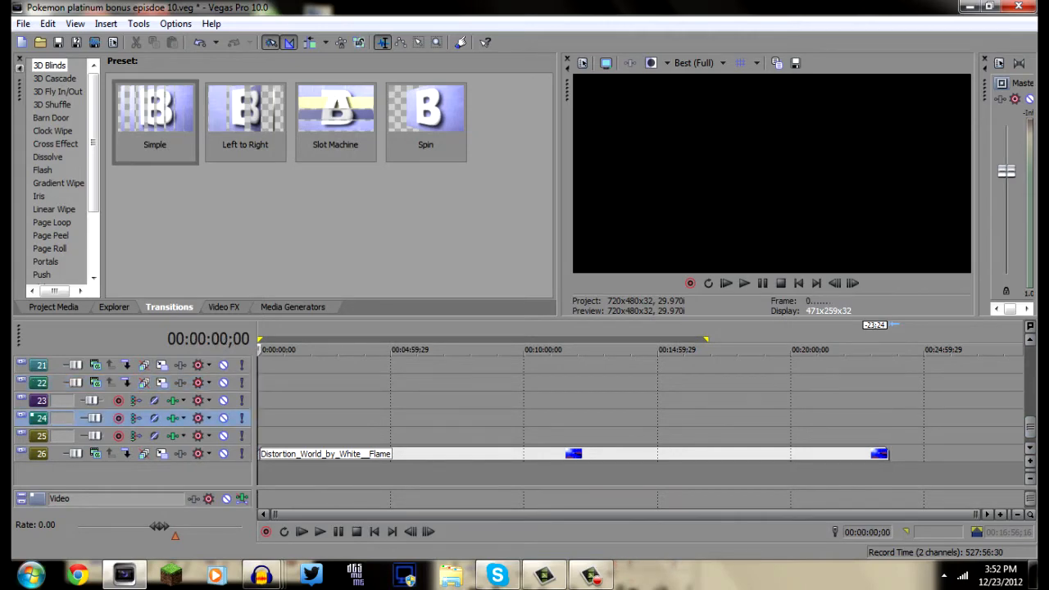
# Switch to Windows Explorer and open the Let's Play - Pokemon Platinum folder inside Let's Plays
pyautogui.click(31, 575)
pyautogui.click(256, 66)
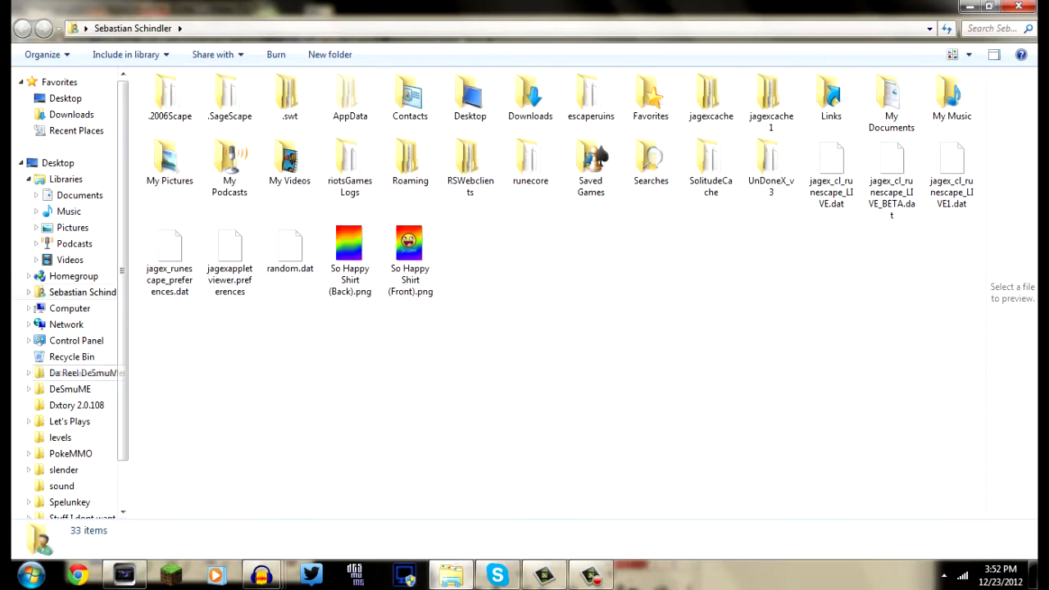
pyautogui.scroll(-1, 70, 365)
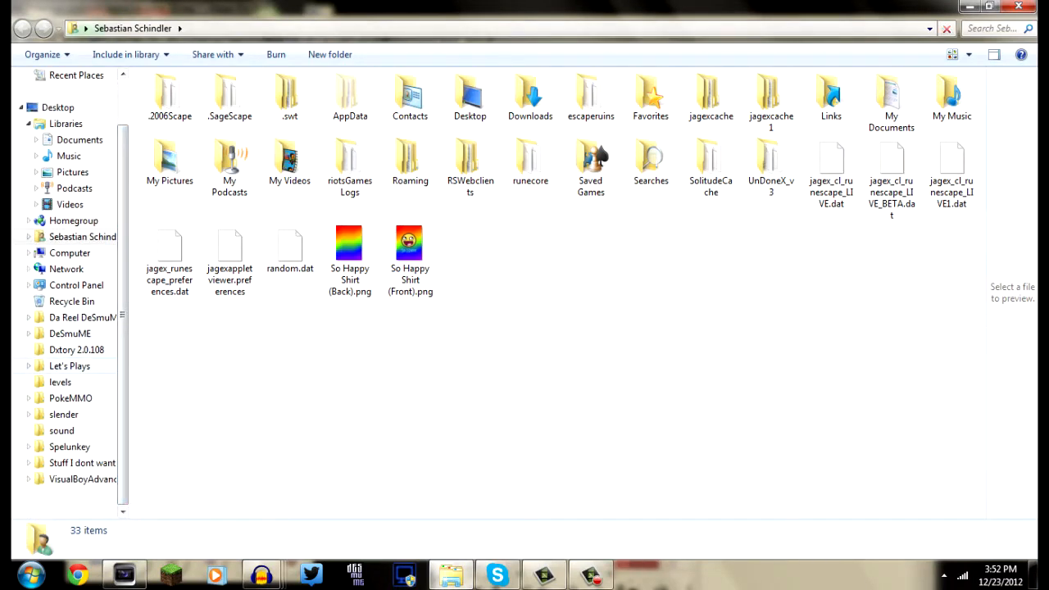
pyautogui.click(70, 365)
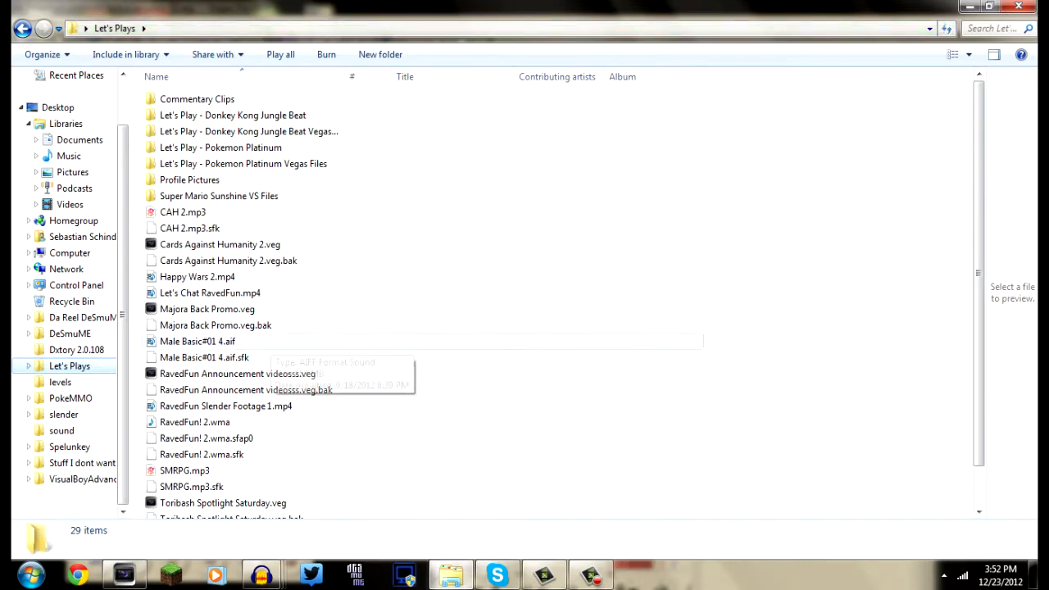
pyautogui.click(254, 131)
pyautogui.scroll(-1, 410, 235)
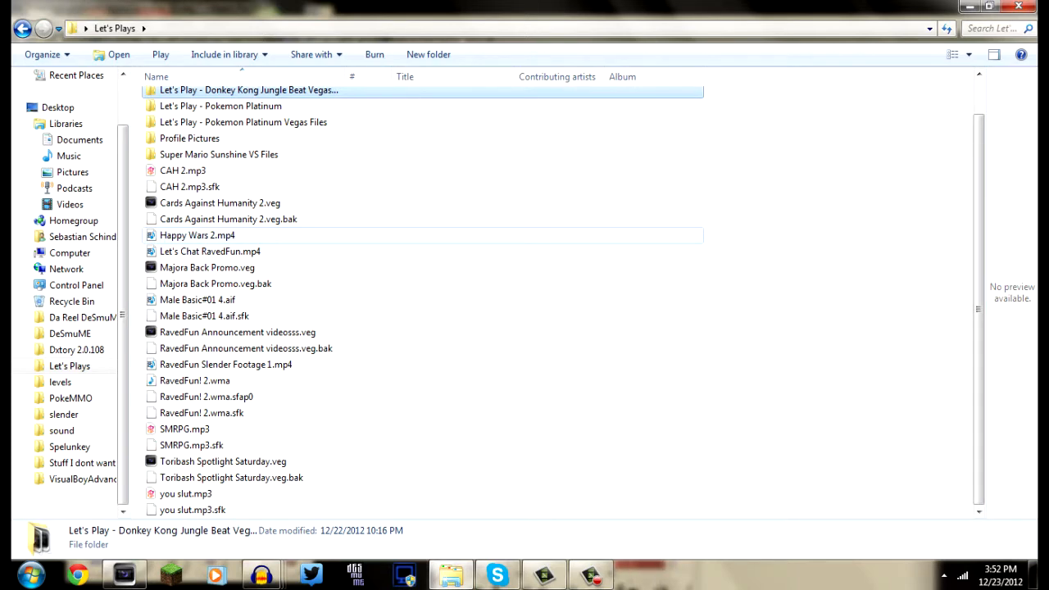
pyautogui.scroll(1, 409, 246)
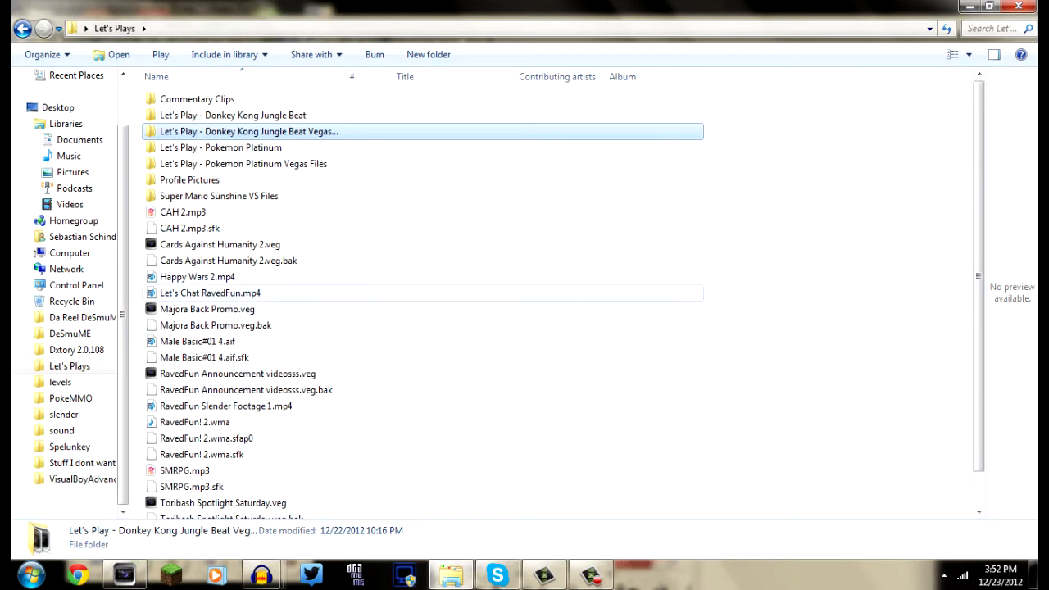
pyautogui.click(246, 309)
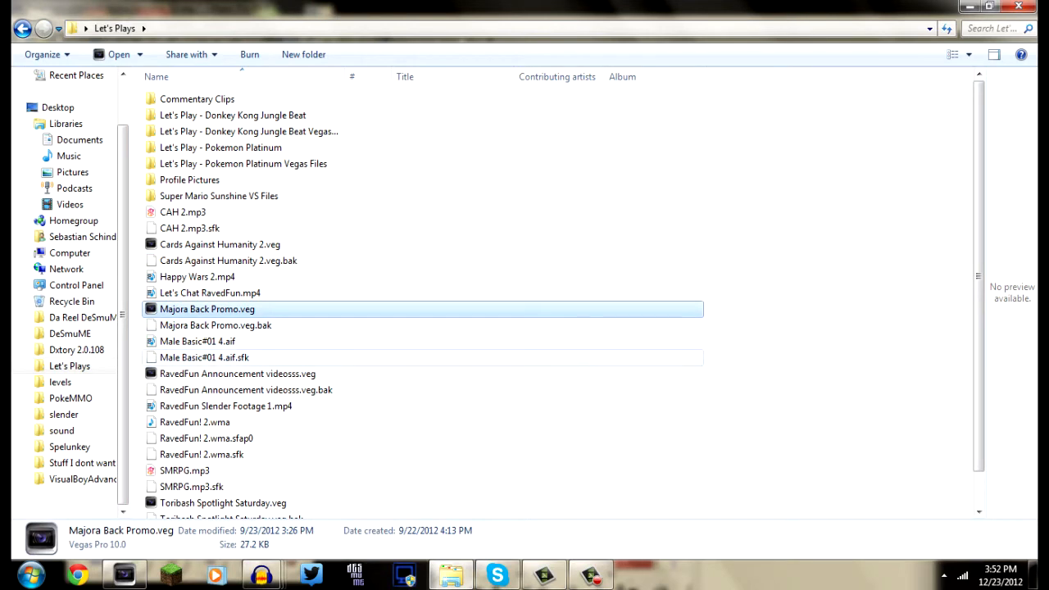
pyautogui.click(246, 116)
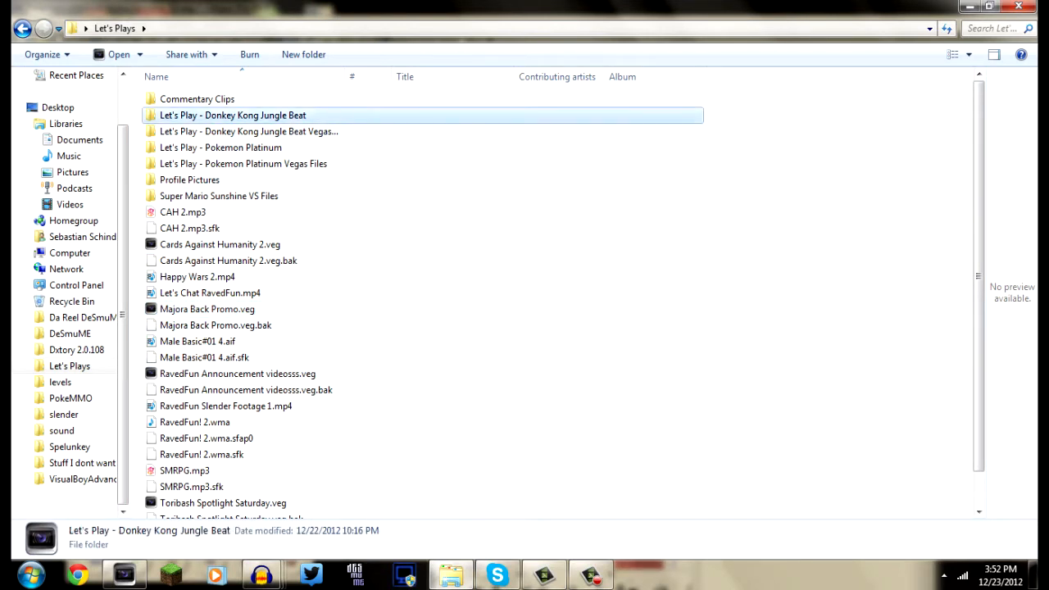
pyautogui.click(246, 147)
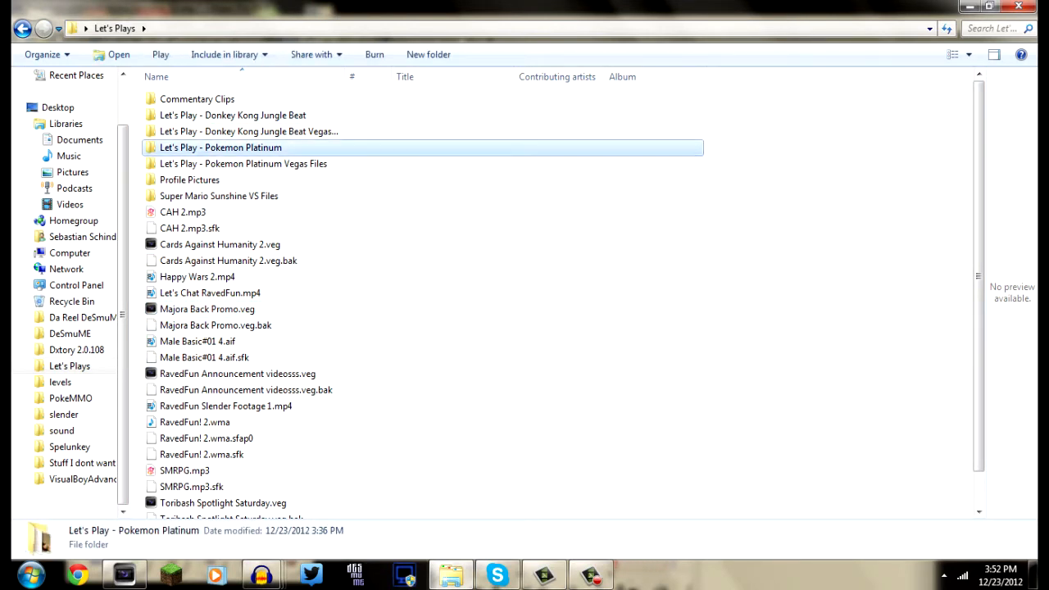
pyautogui.doubleClick(245, 148)
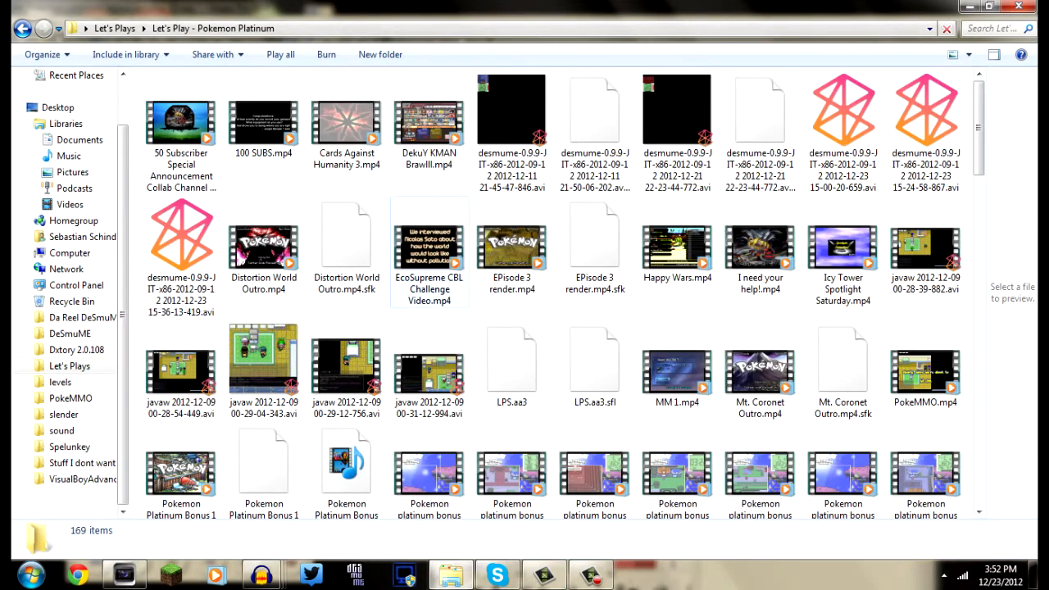
# Look through the Pokemon Platinum folder's videos and check the details of the individual desmume AVI recordings
pyautogui.click(429, 255)
pyautogui.scroll(-15, 429, 254)
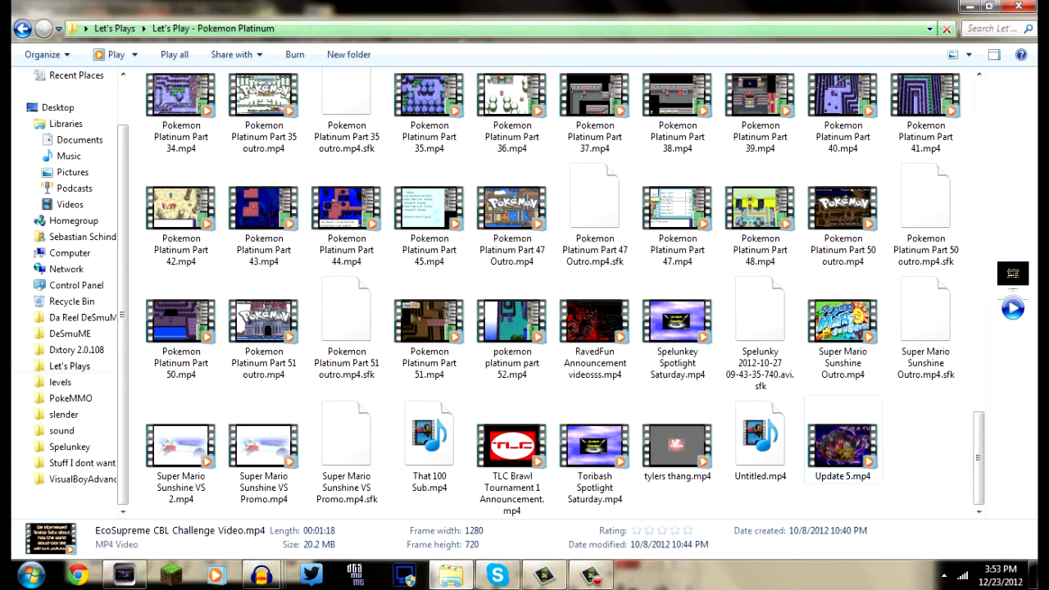
pyautogui.scroll(3, 842, 279)
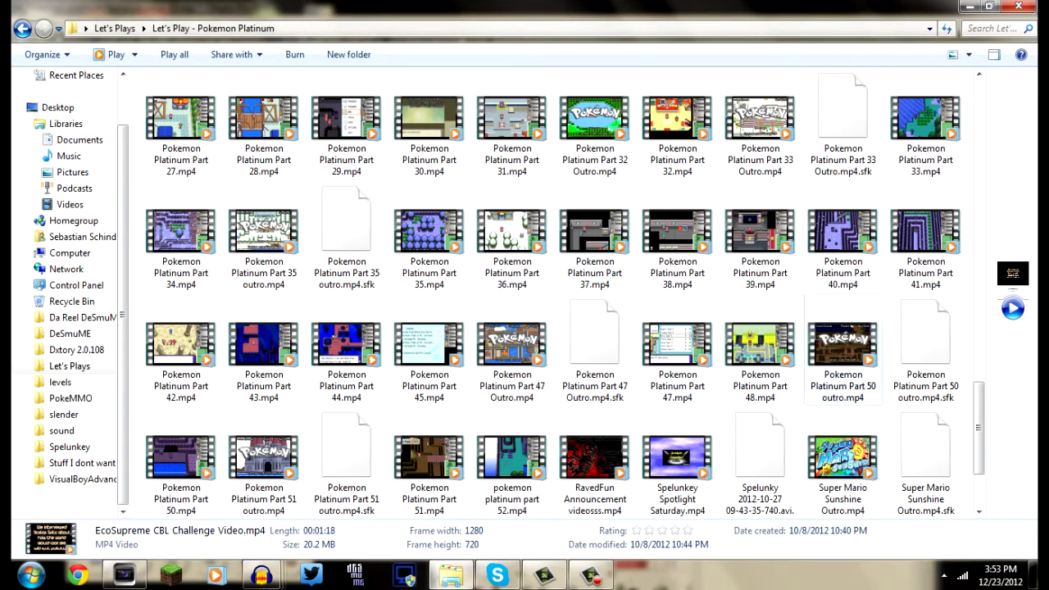
pyautogui.scroll(5, 549, 295)
pyautogui.scroll(5, 549, 295)
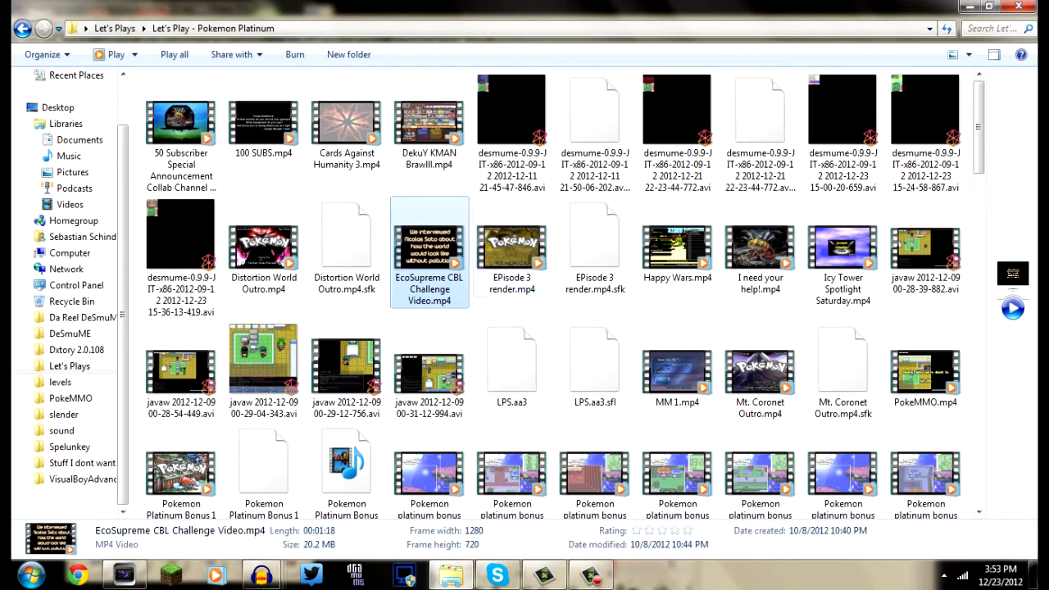
pyautogui.click(512, 248)
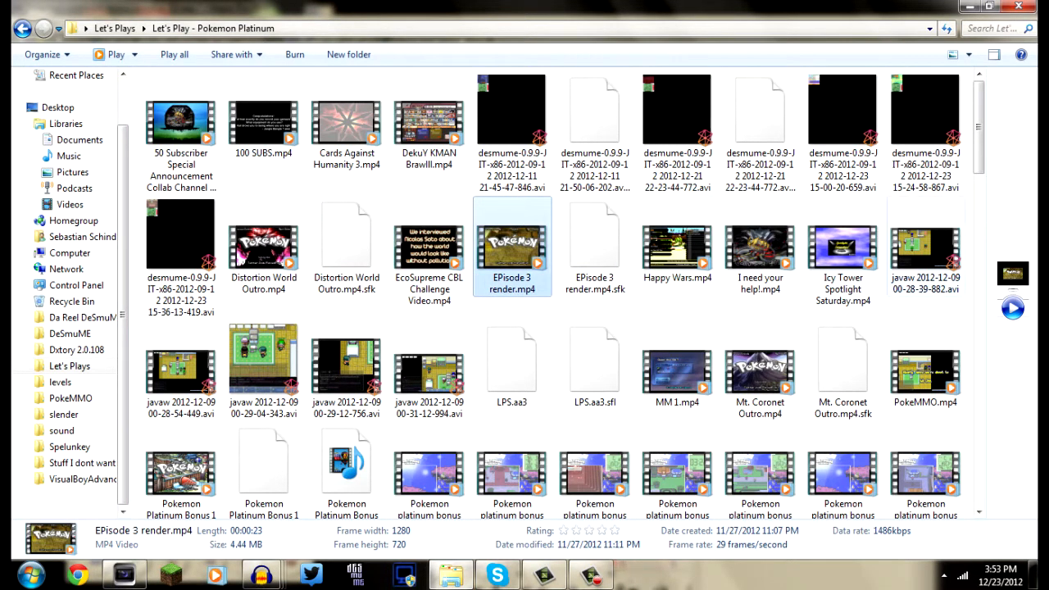
pyautogui.click(926, 249)
pyautogui.click(925, 135)
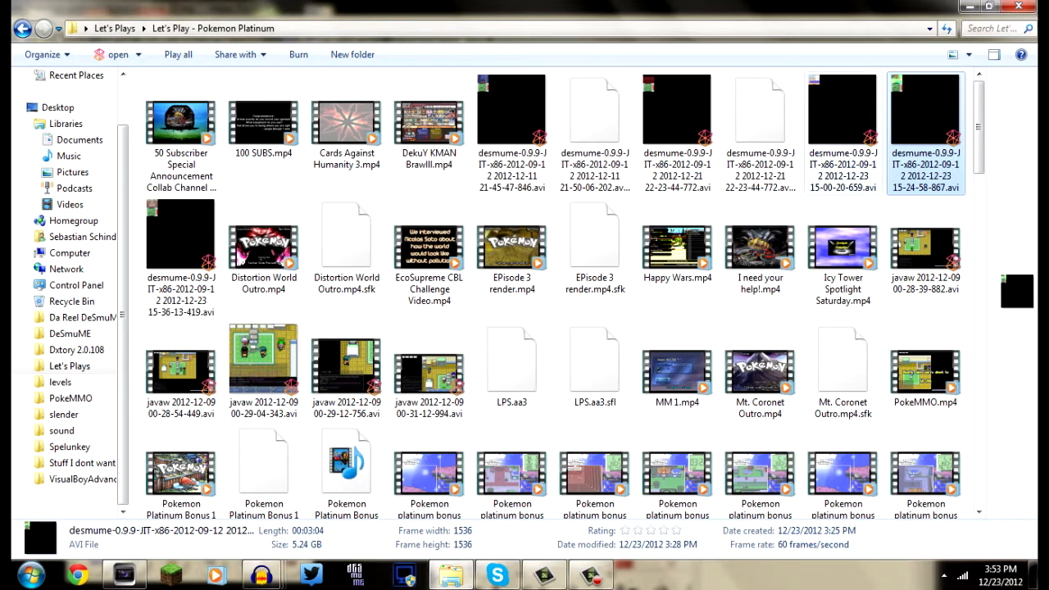
pyautogui.click(843, 135)
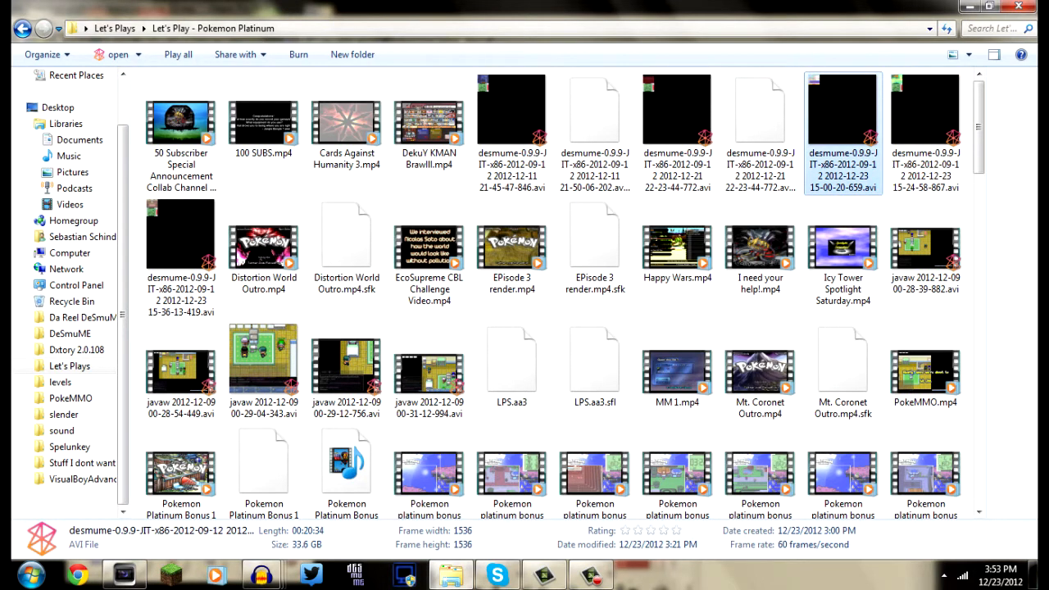
pyautogui.click(678, 135)
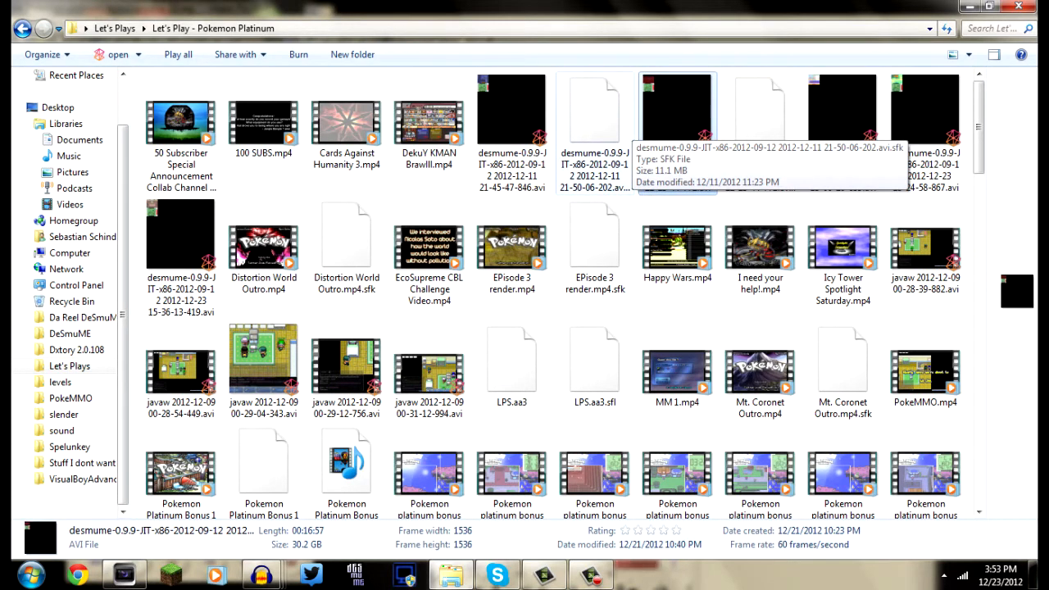
pyautogui.click(519, 131)
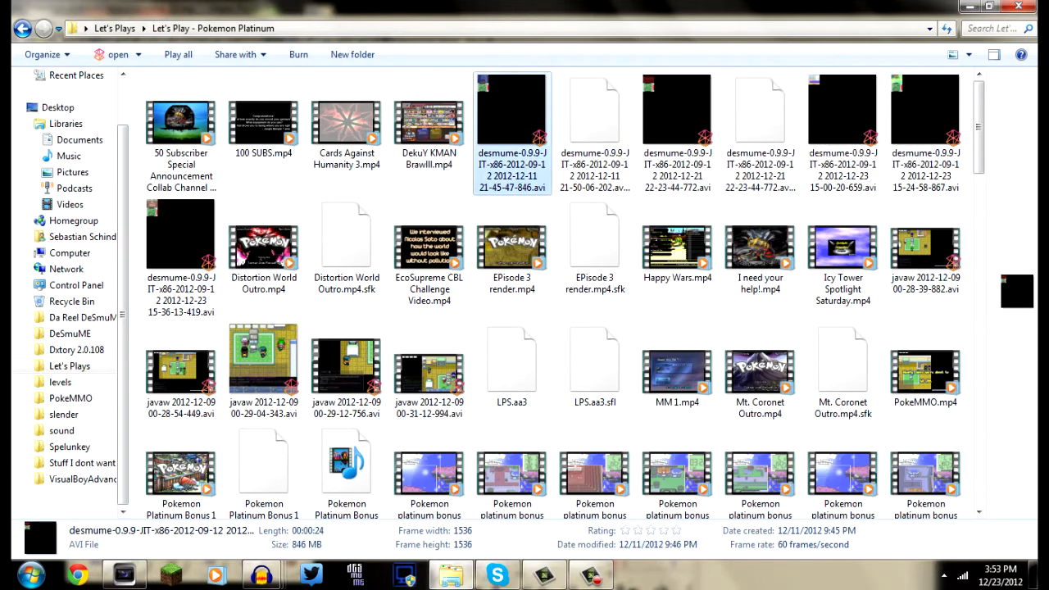
pyautogui.moveTo(677, 123); pyautogui.dragTo(127, 549)
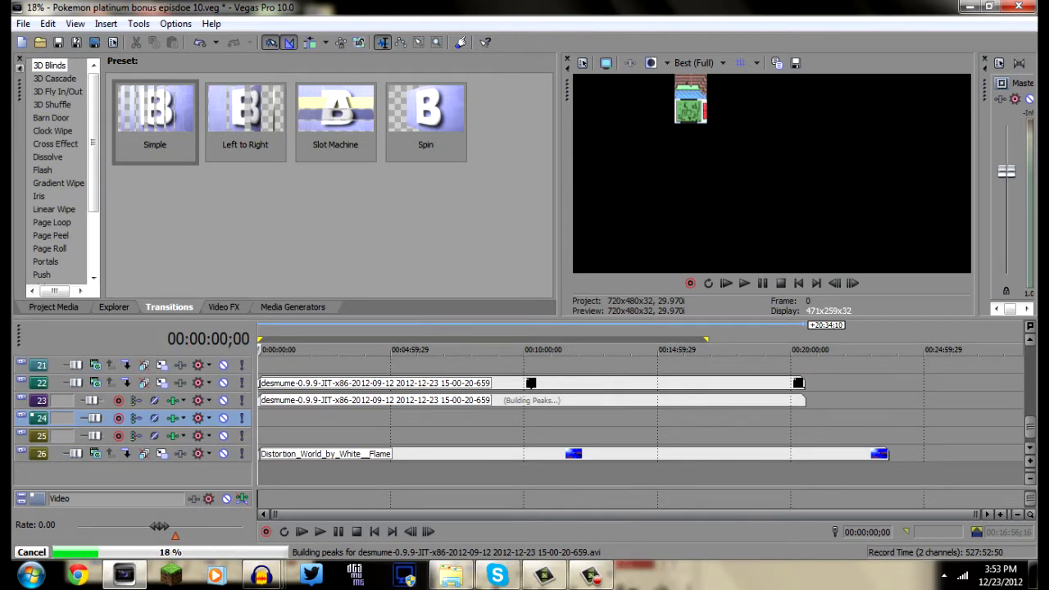
pyautogui.click(297, 365)
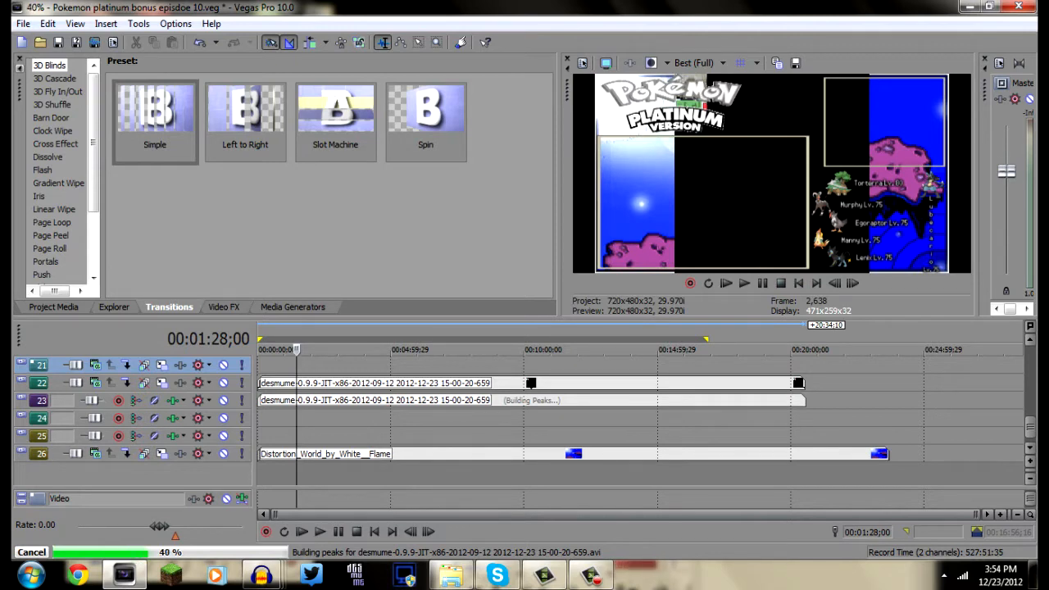
pyautogui.click(264, 383)
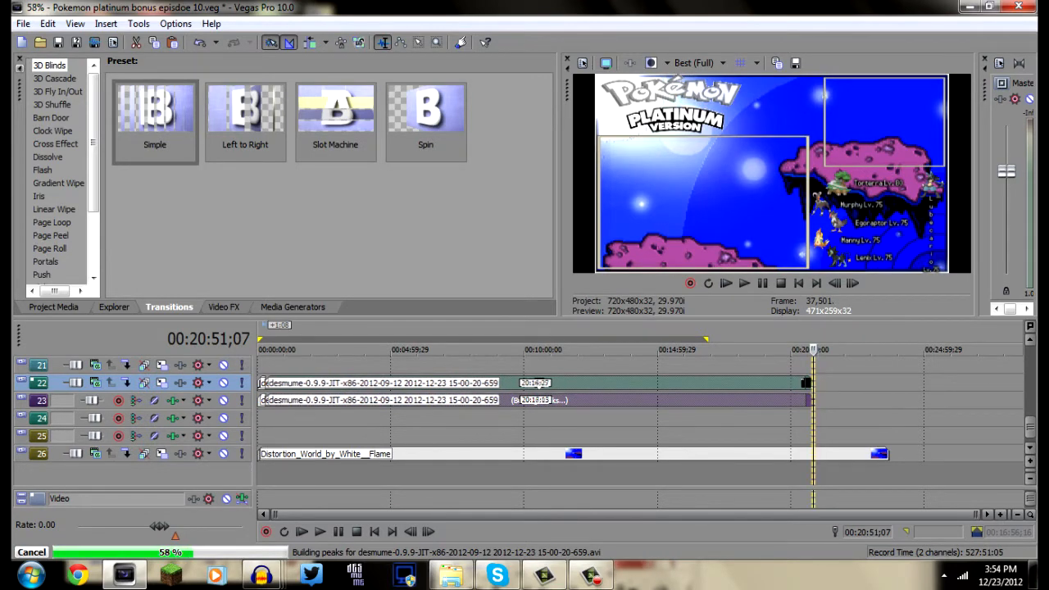
pyautogui.moveTo(288, 382); pyautogui.dragTo(289, 419)
pyautogui.click(289, 418)
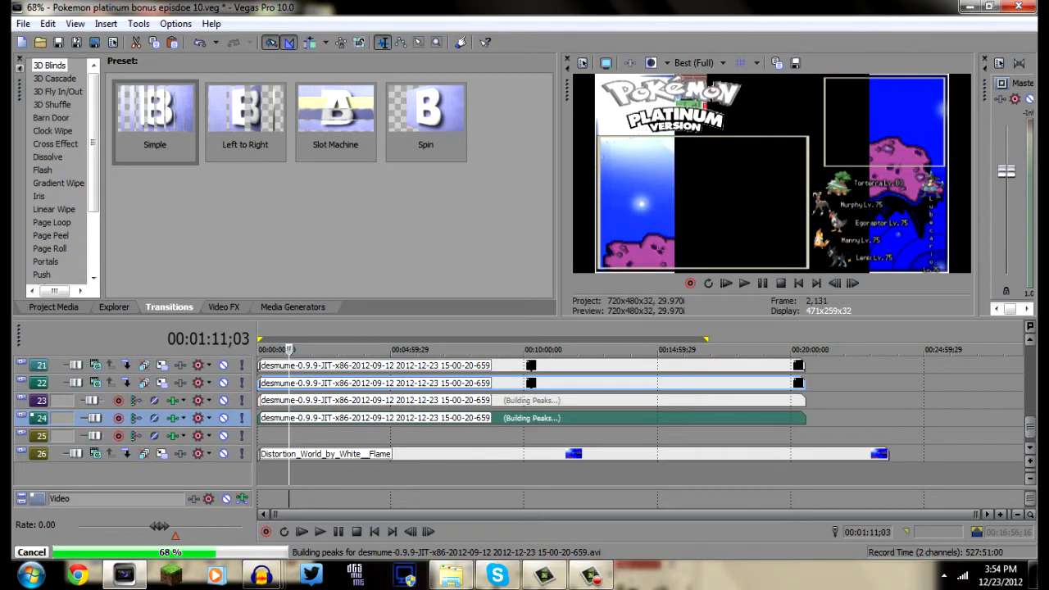
# Add the Pokemon Bonus 12 part 1 WAV commentary from the desktop to the start of track 25
pyautogui.click(1033, 574)
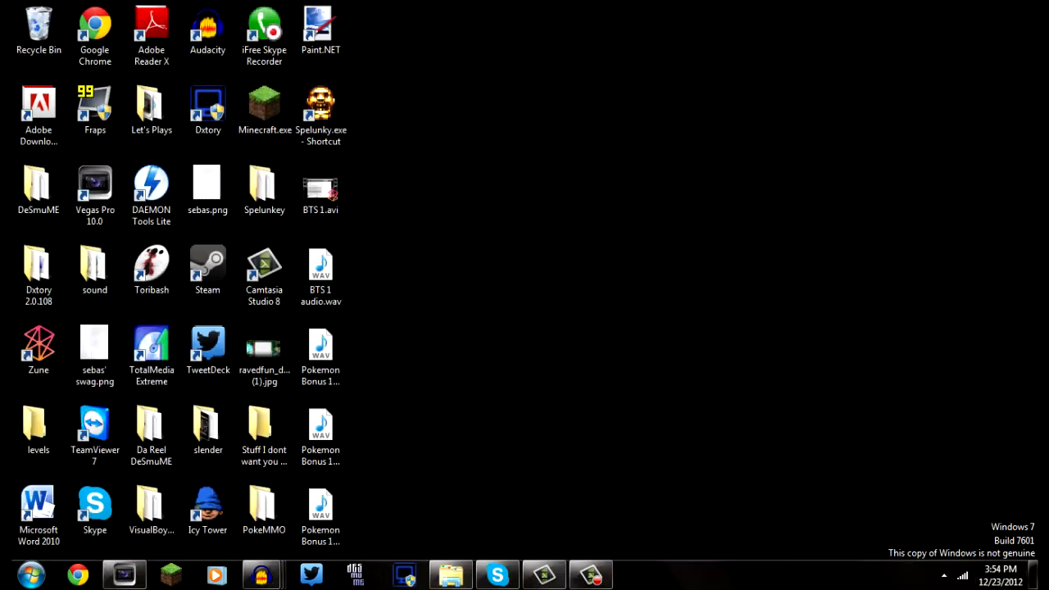
pyautogui.moveTo(321, 352); pyautogui.dragTo(131, 566)
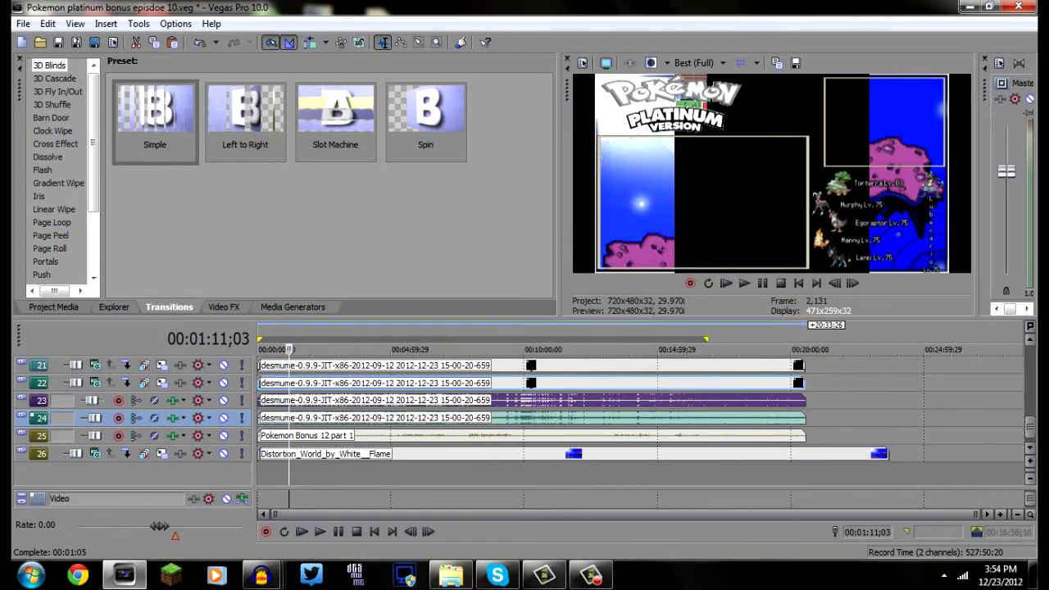
# Lower the gain of the game audio event on track 23 all the way and on track 24 to about -25.3 dB
pyautogui.scroll(4, 641, 410)
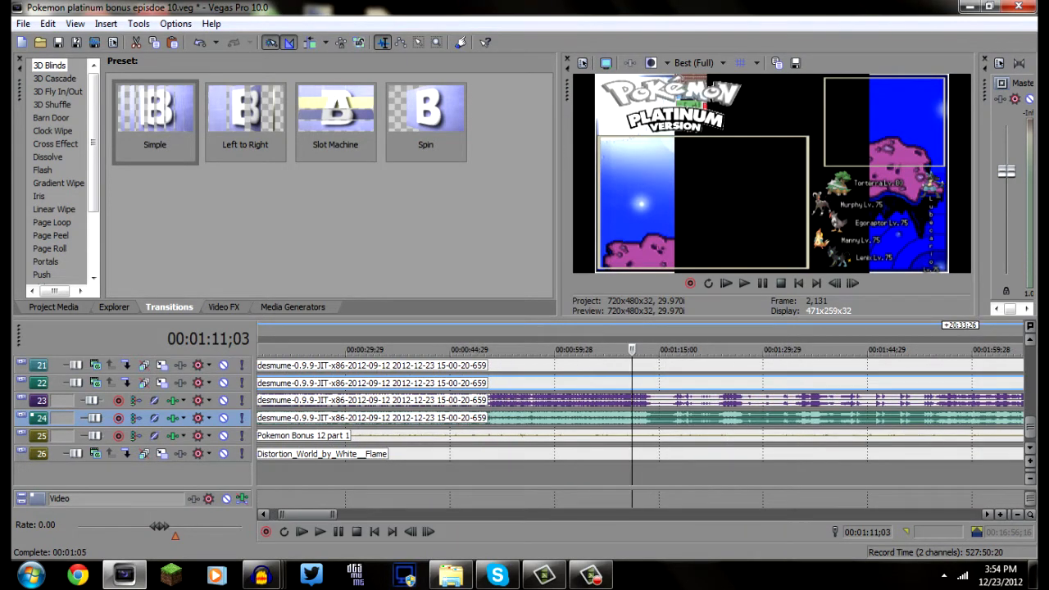
pyautogui.click(1031, 461)
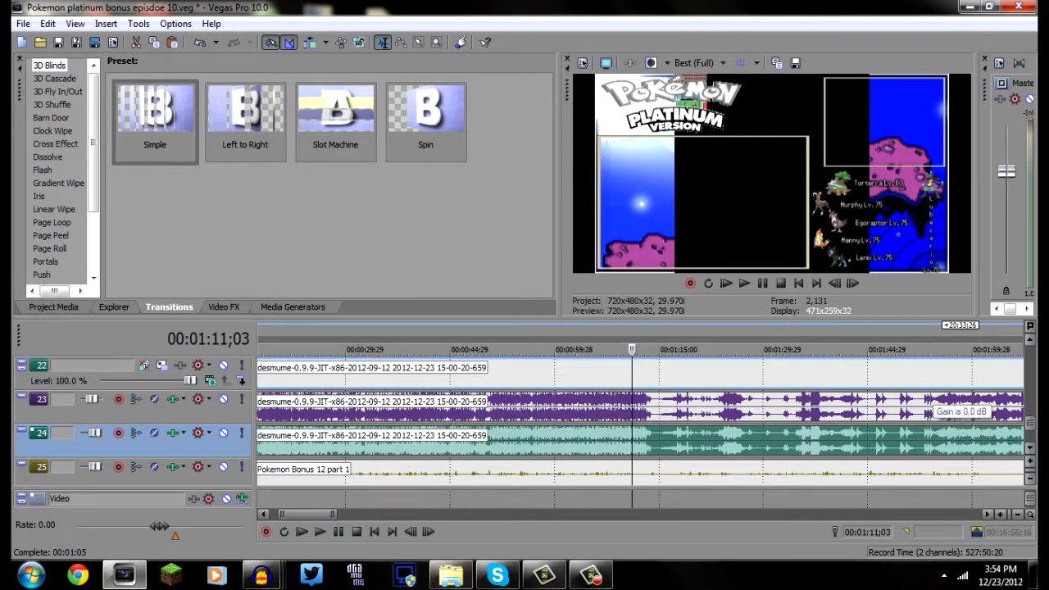
pyautogui.moveTo(865, 394); pyautogui.dragTo(866, 422)
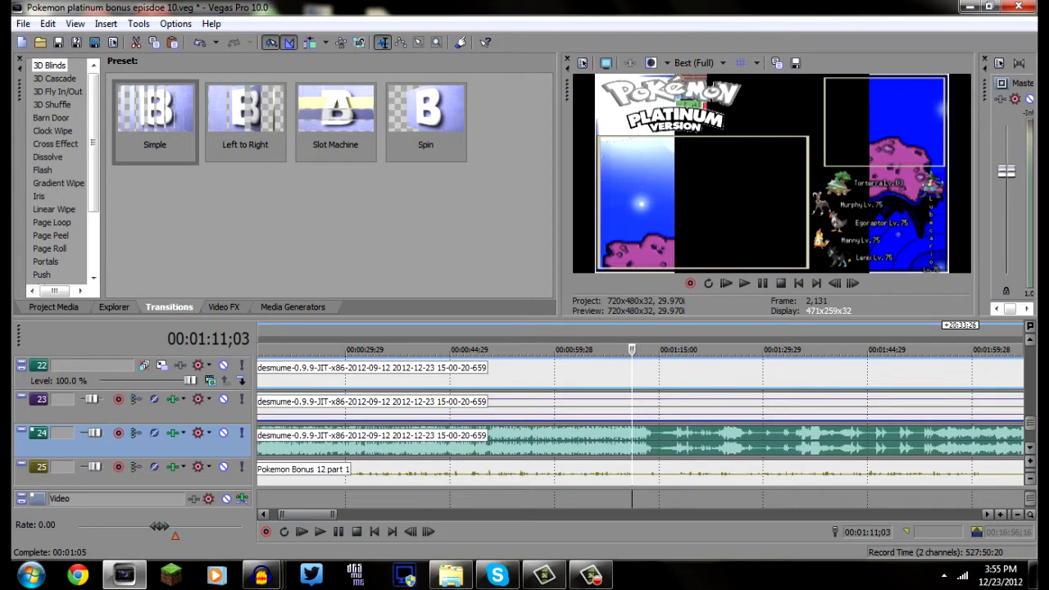
pyautogui.moveTo(865, 427); pyautogui.dragTo(871, 445)
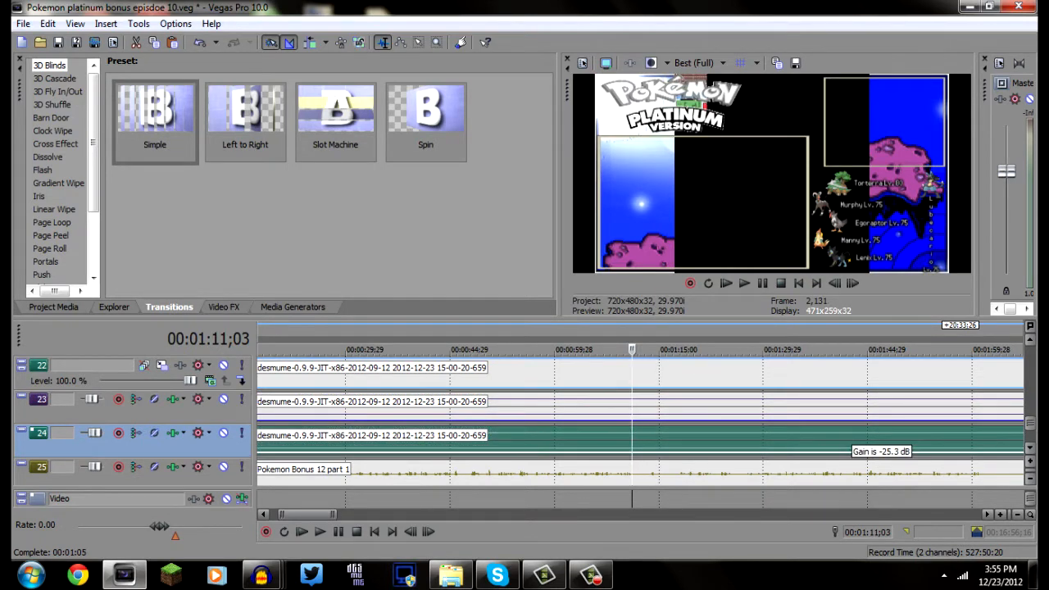
pyautogui.scroll(-5, 871, 447)
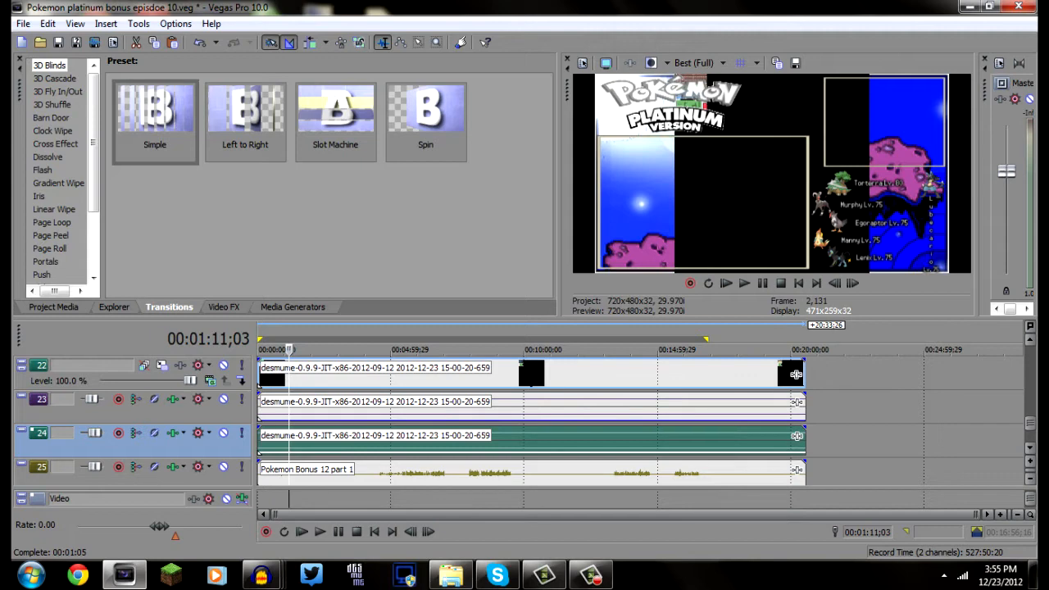
# Turn off Maintain Aspect Ratio for the desmume video events on tracks 22 and 21
pyautogui.scroll(2, 529, 351)
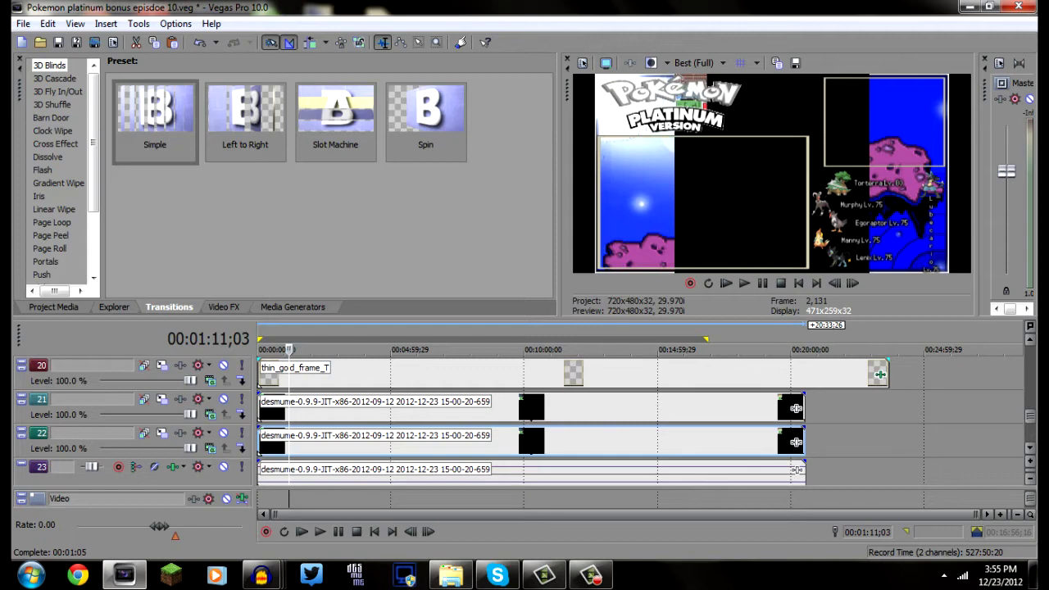
pyautogui.moveTo(558, 189); pyautogui.dragTo(600, 188)
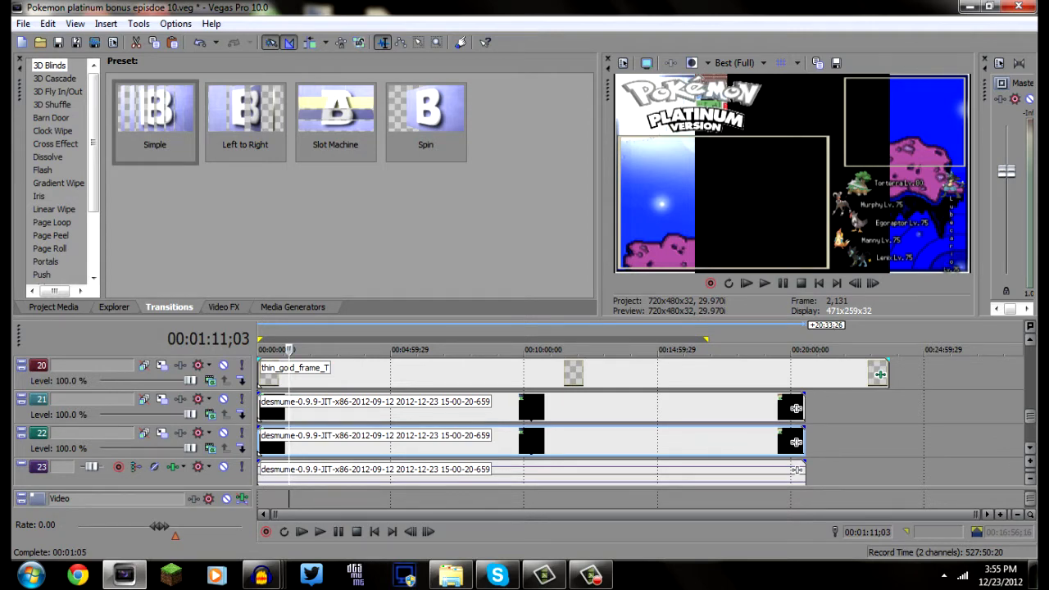
pyautogui.rightClick(432, 447)
pyautogui.moveTo(492, 356)
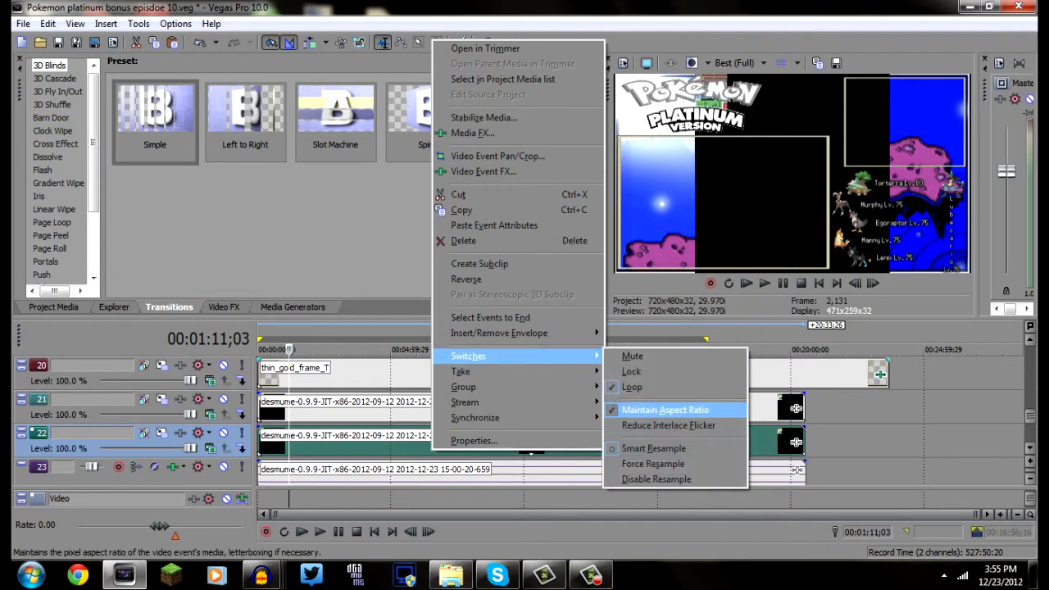
pyautogui.click(665, 410)
pyautogui.rightClick(683, 407)
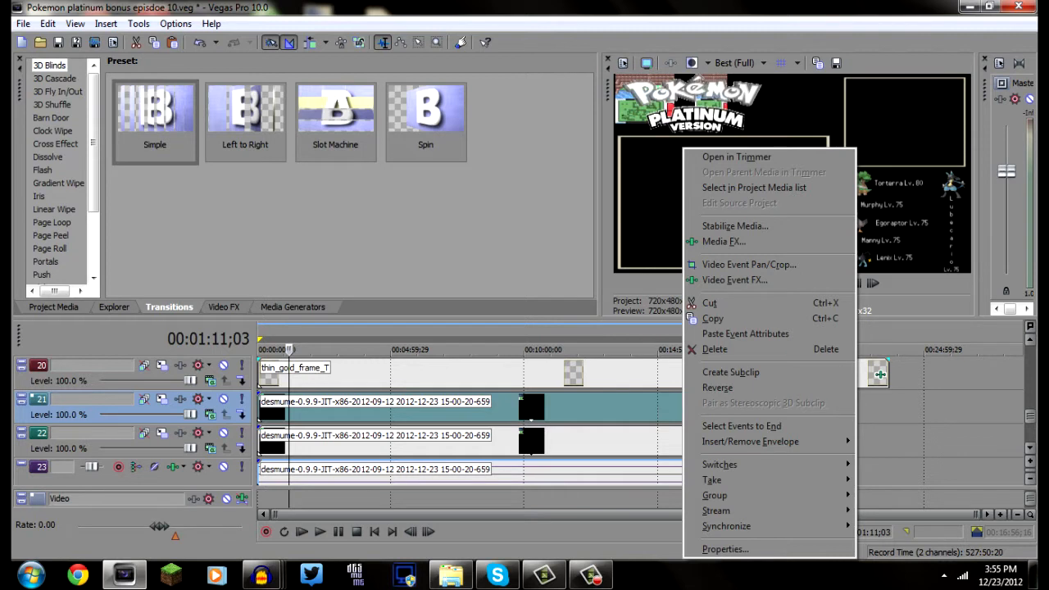
pyautogui.moveTo(721, 465)
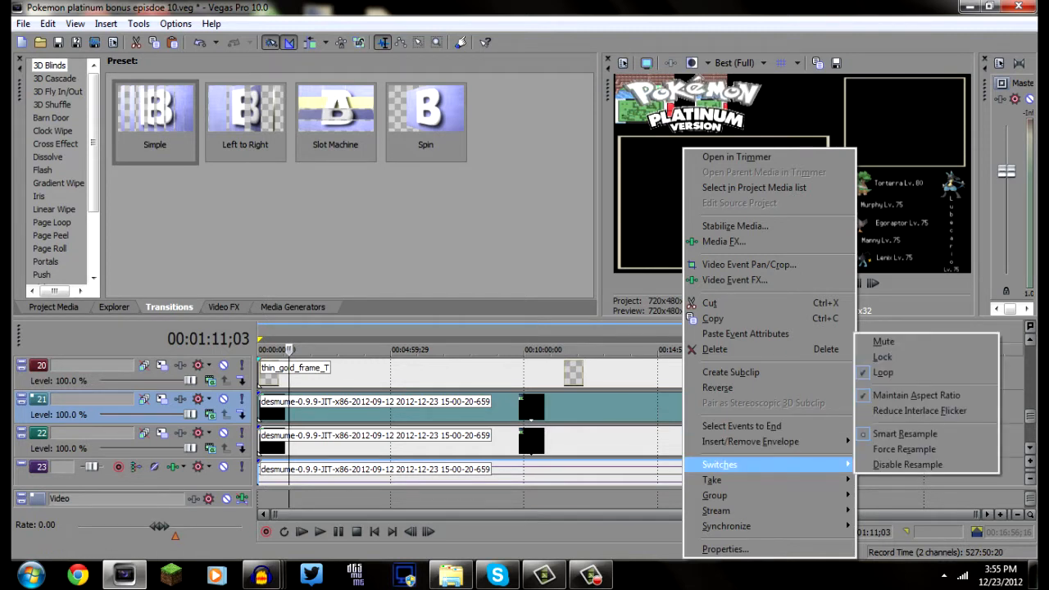
pyautogui.click(916, 395)
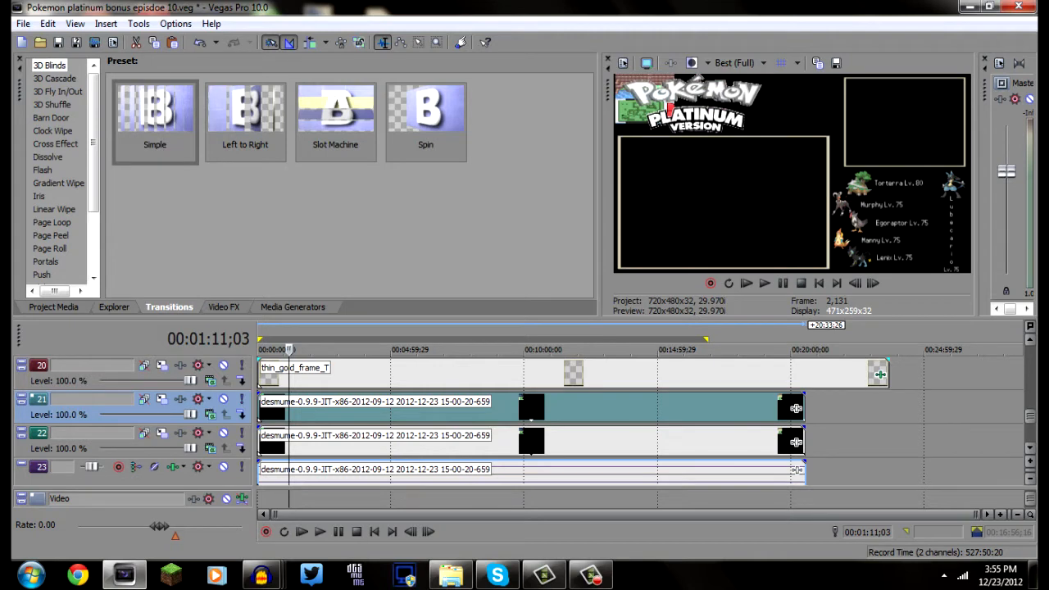
# Apply the Nintendoroo pan/crop preset to the track 21 desmume event and shift its X center to 215.5
pyautogui.rightClick(580, 408)
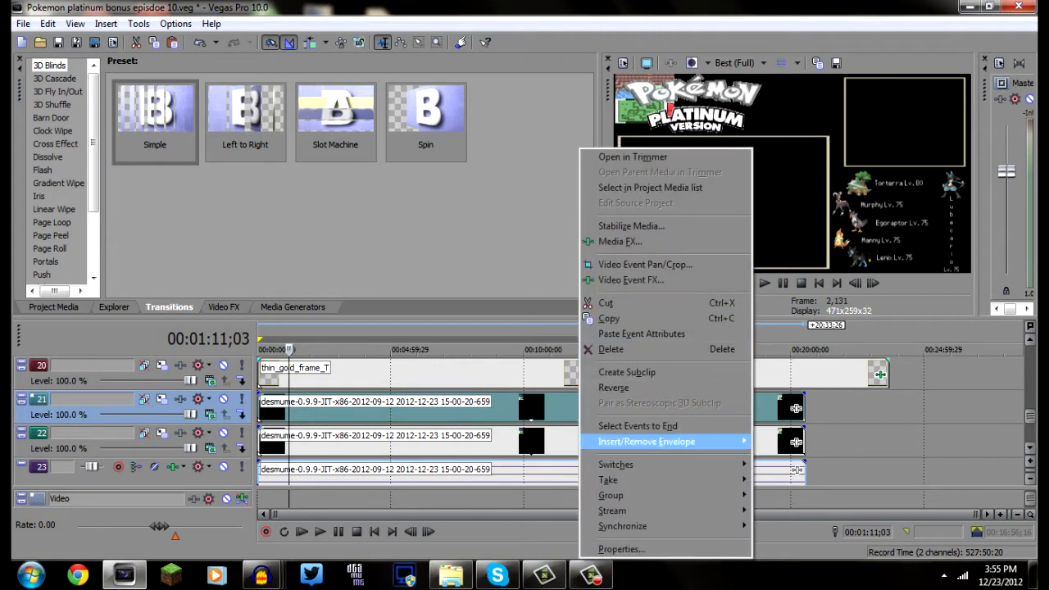
pyautogui.click(645, 264)
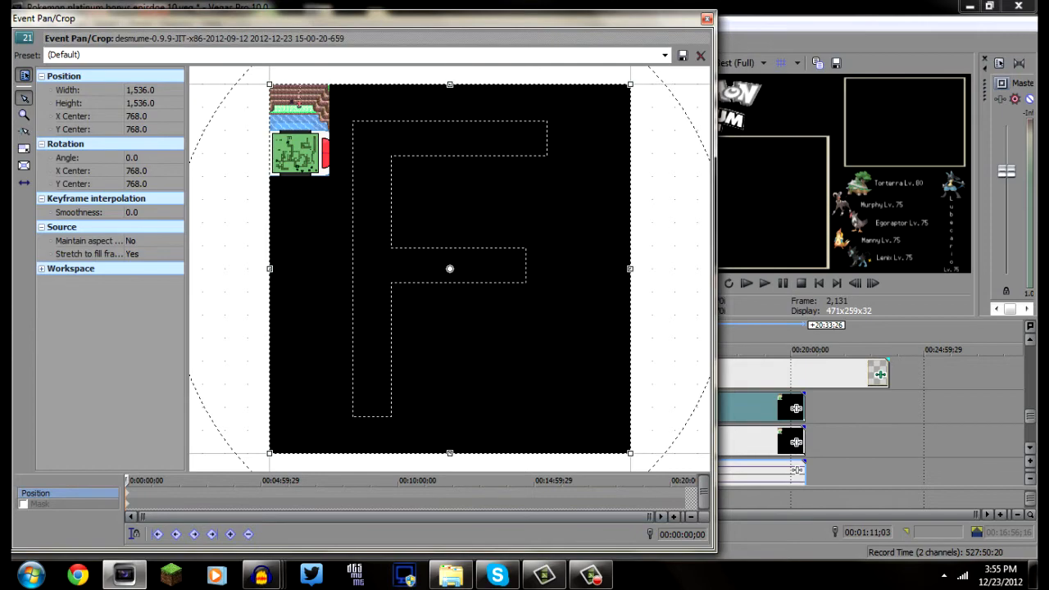
pyautogui.moveTo(327, 18); pyautogui.dragTo(537, 315)
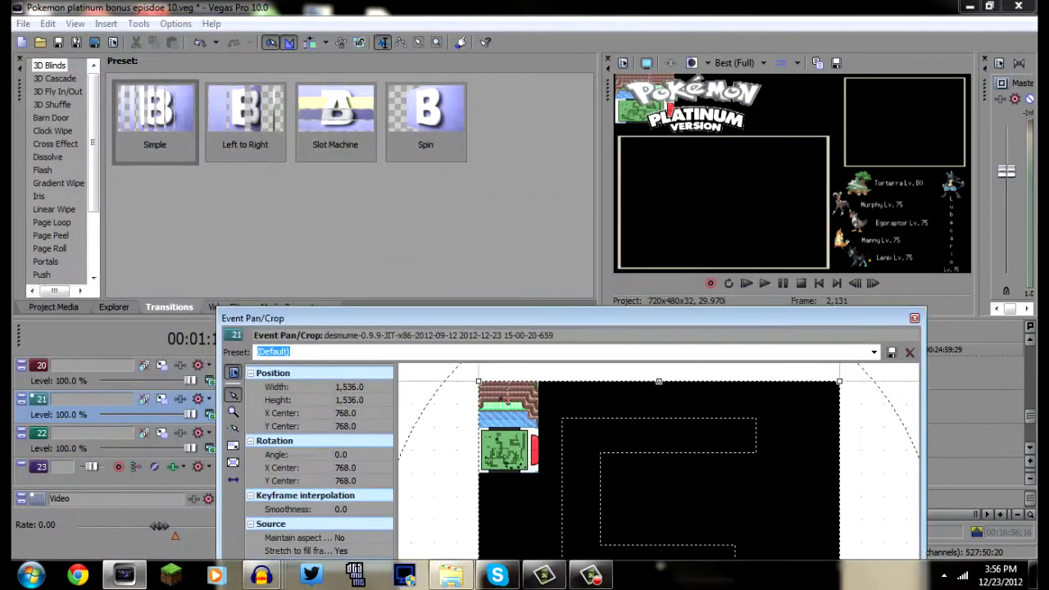
pyautogui.click(873, 352)
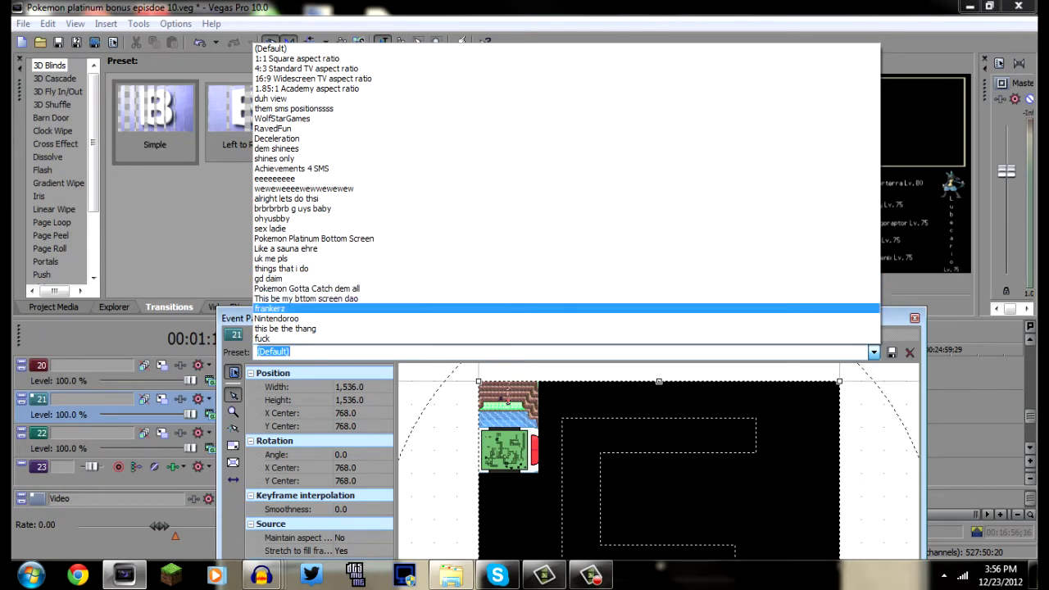
pyautogui.click(277, 318)
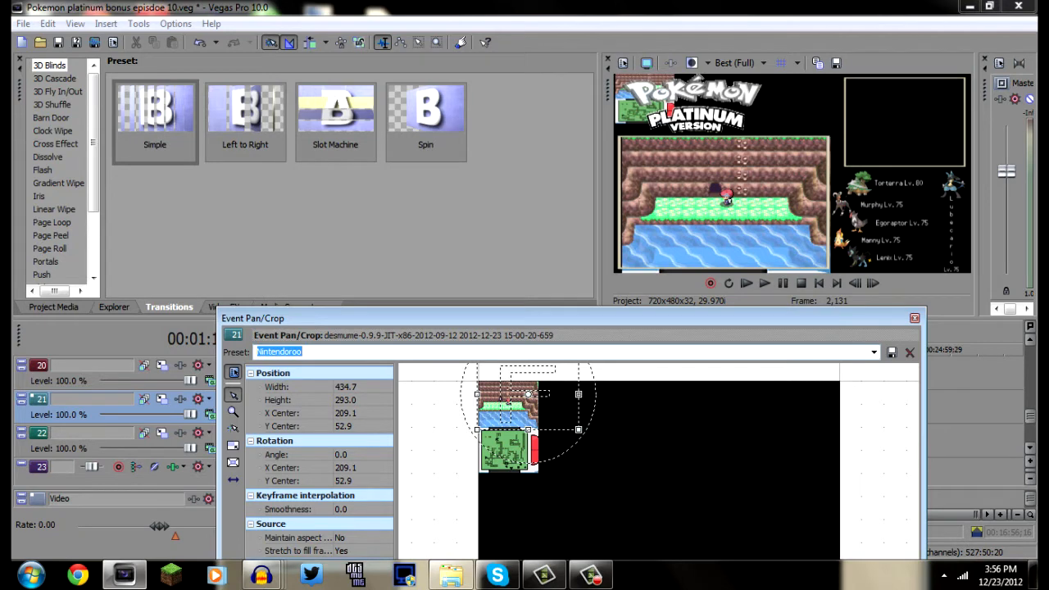
pyautogui.click(529, 408)
pyautogui.press('Right')
pyautogui.press('Right')
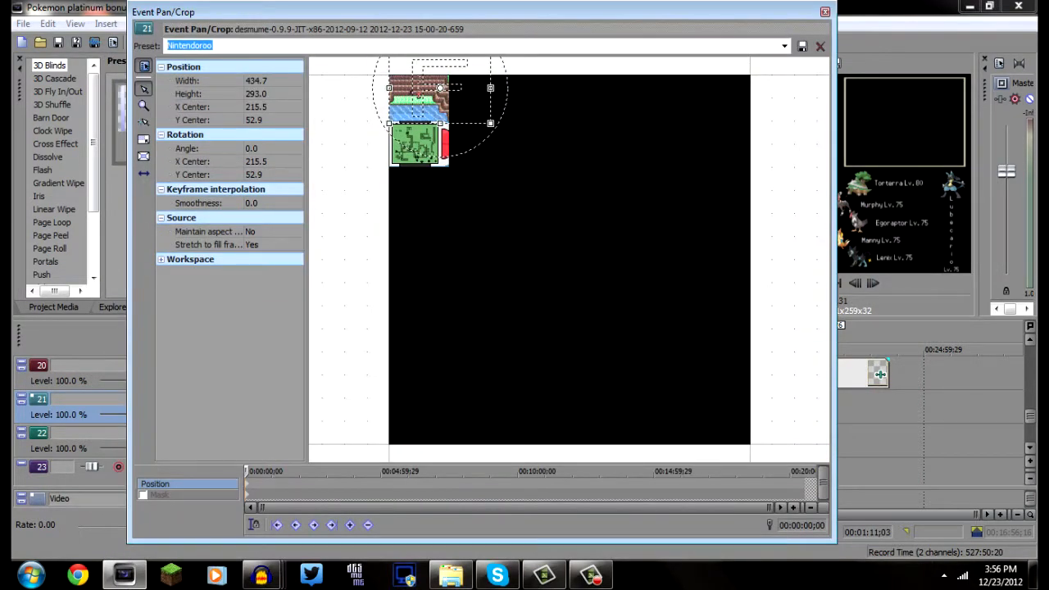
# Enable the mask on the track 21 event with the "top ds" preset and preview the frame at 00:02:05;09
pyautogui.click(160, 495)
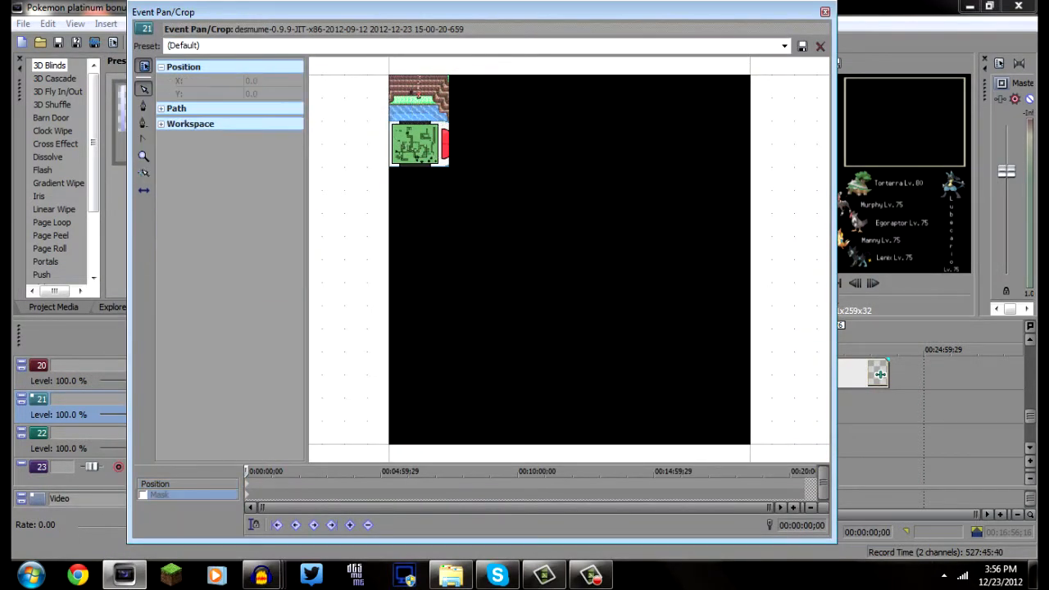
pyautogui.click(143, 495)
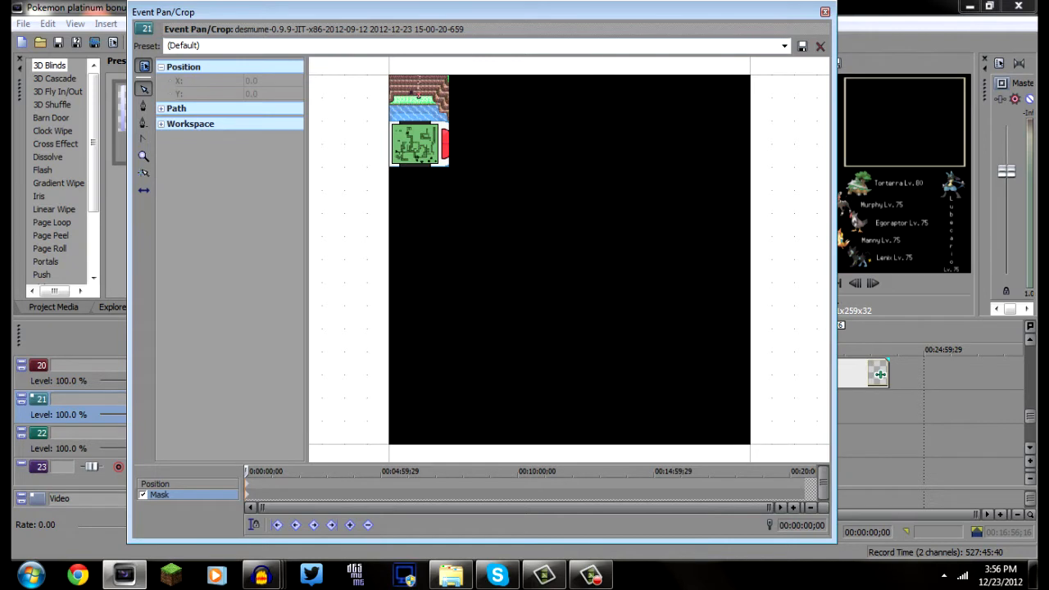
pyautogui.click(785, 46)
pyautogui.click(705, 150)
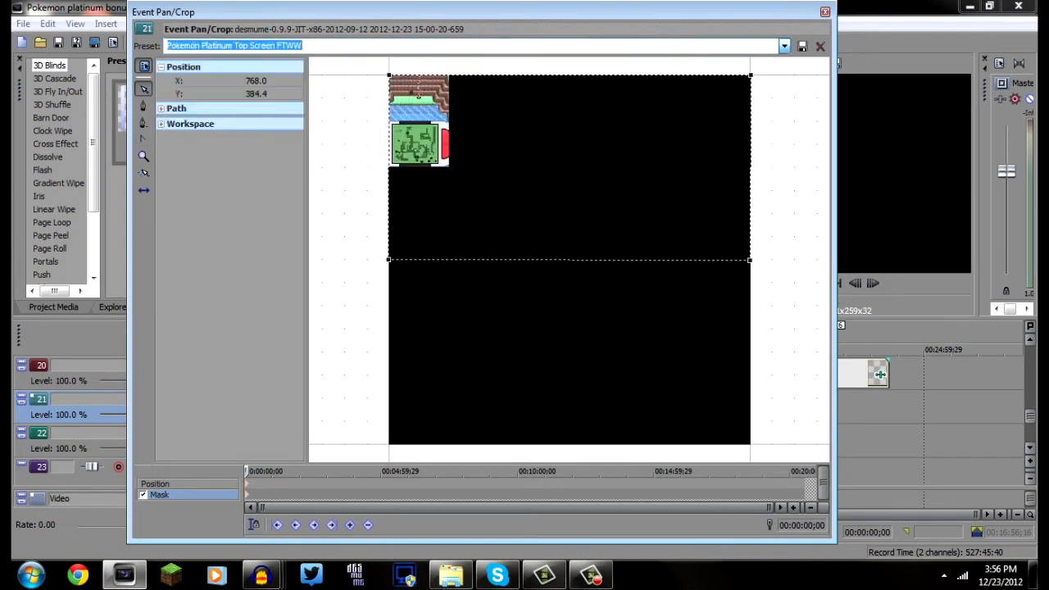
pyautogui.press('Down')
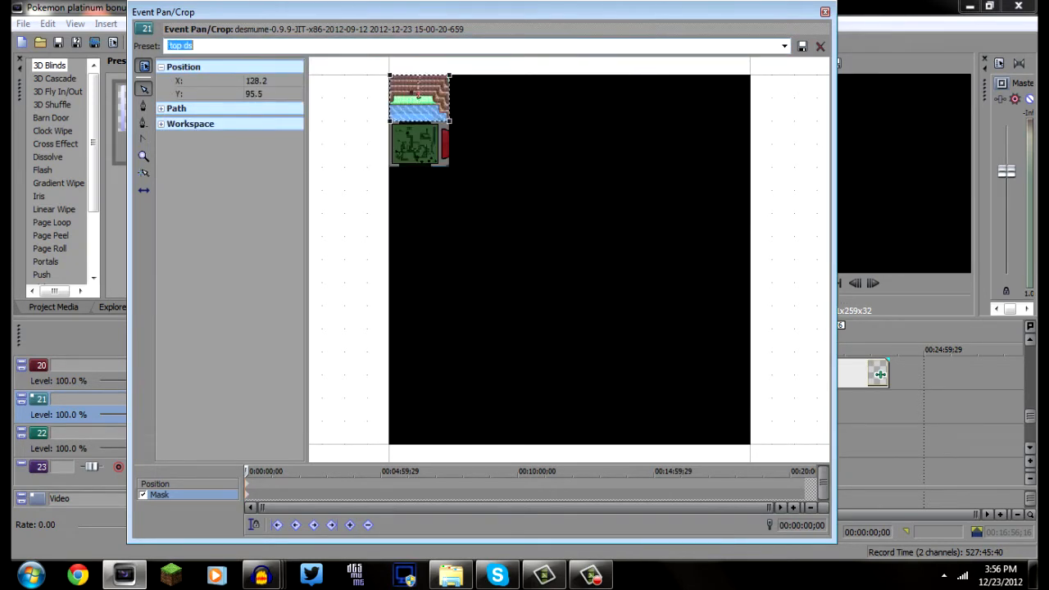
pyautogui.click(825, 11)
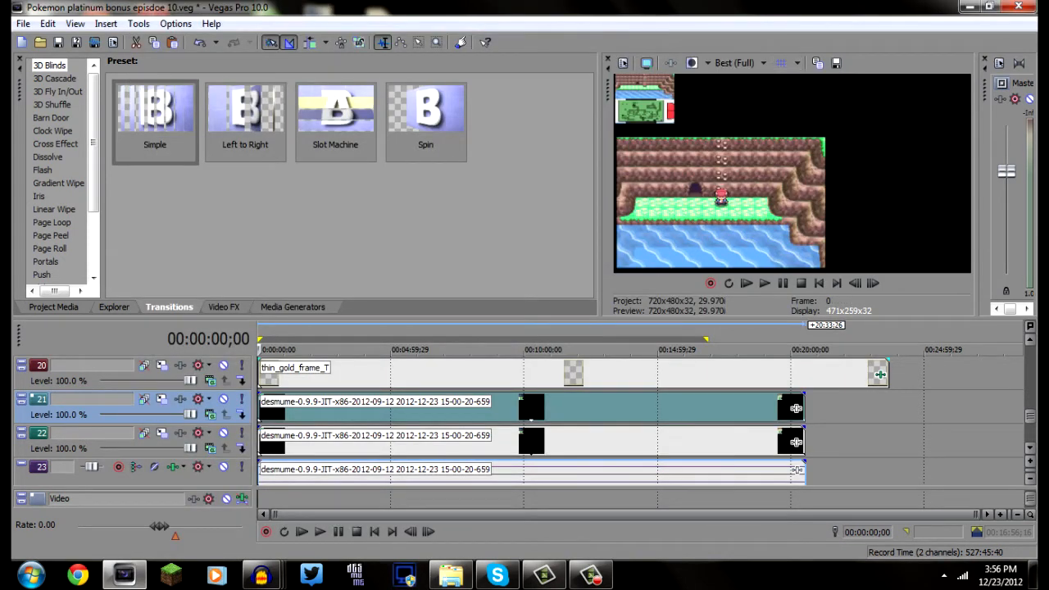
pyautogui.click(313, 408)
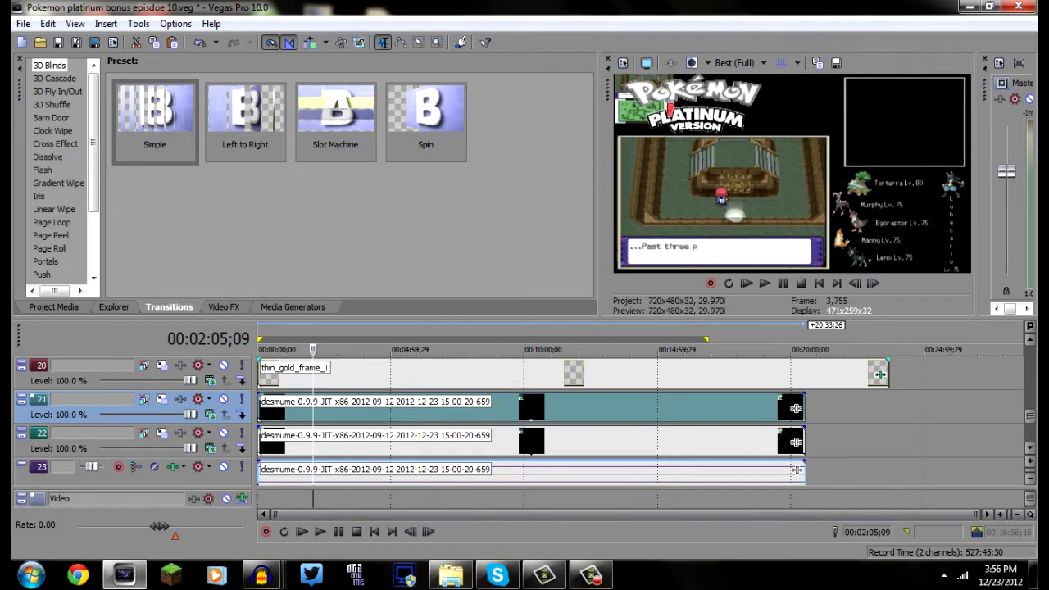
# Apply the Pokemon Platinum Bottom Screen pan/crop preset to the desmume event on track 22
pyautogui.rightClick(653, 441)
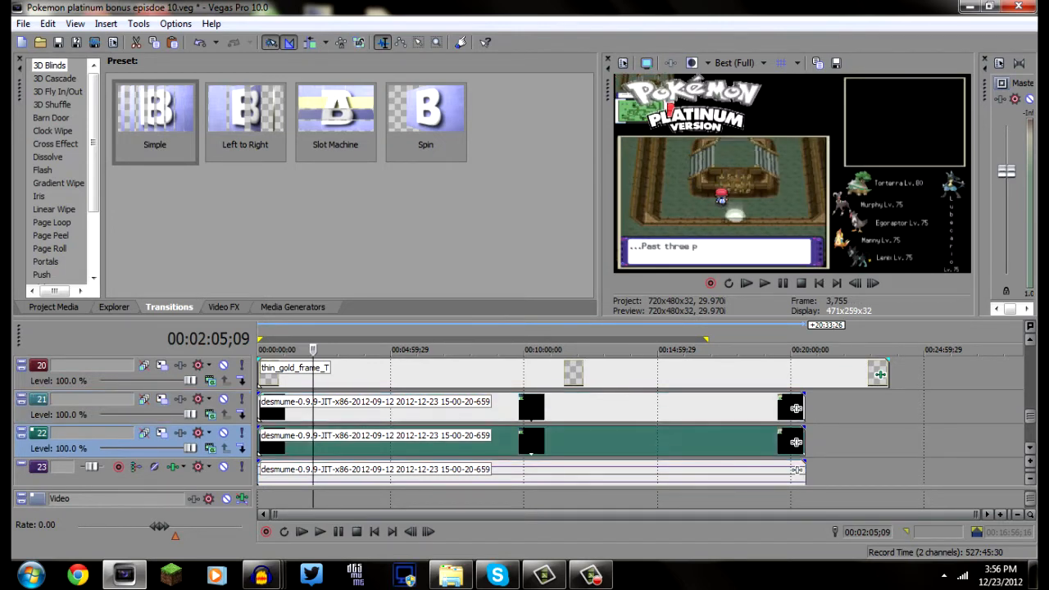
pyautogui.click(717, 145)
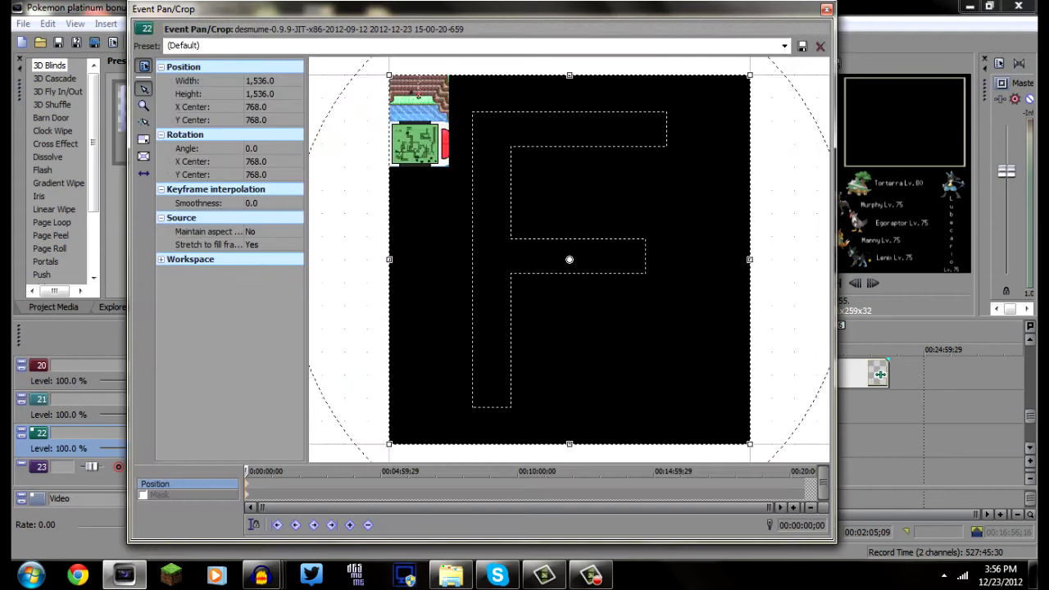
pyautogui.click(784, 46)
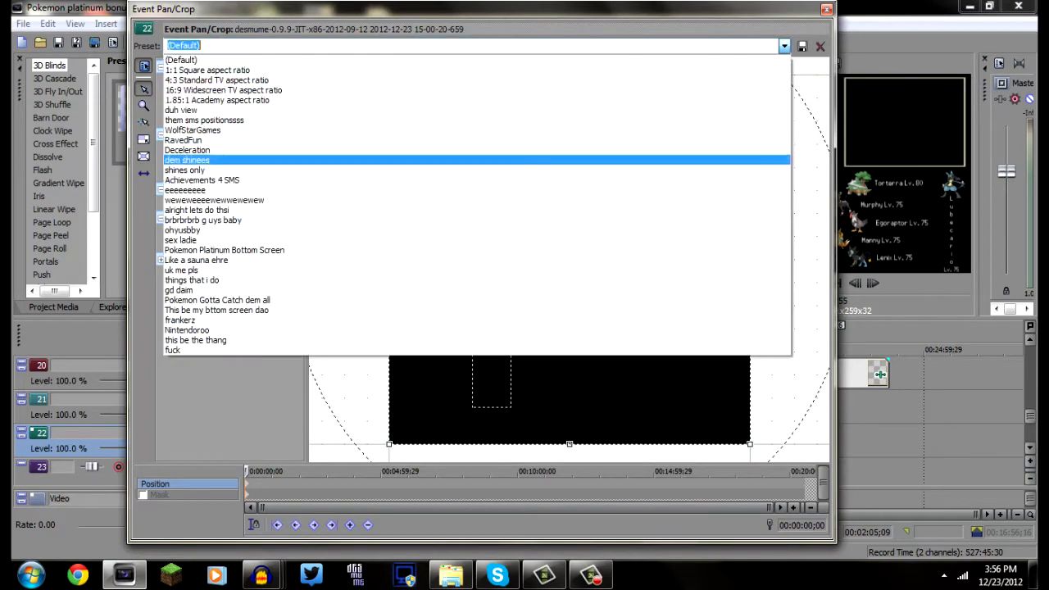
pyautogui.click(697, 319)
pyautogui.press('Down')
pyautogui.press('Down')
pyautogui.press('Down')
pyautogui.press('Down')
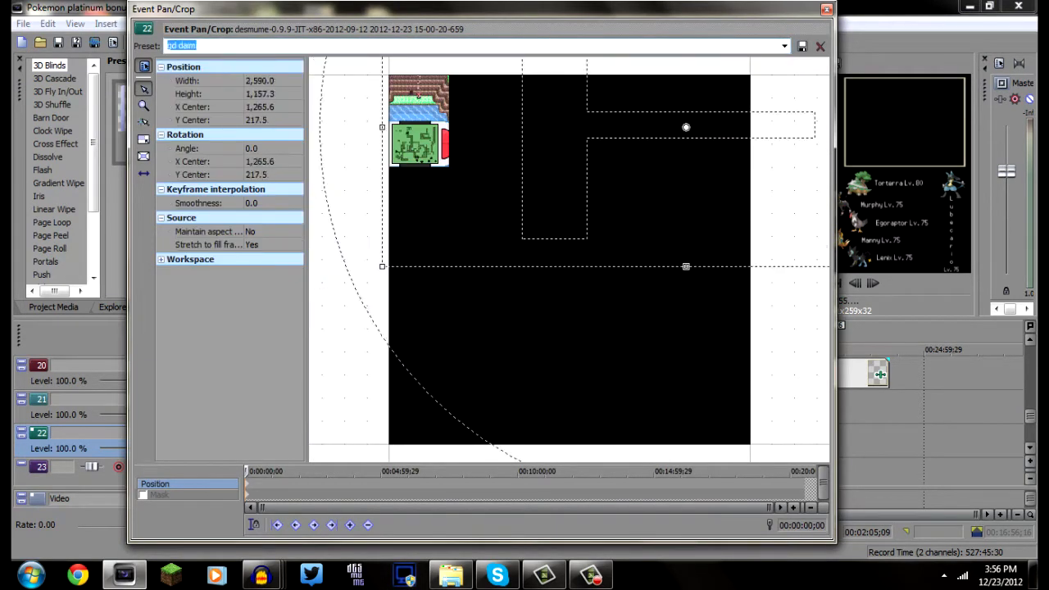
pyautogui.press('Down')
pyautogui.press('Down')
pyautogui.press('Down')
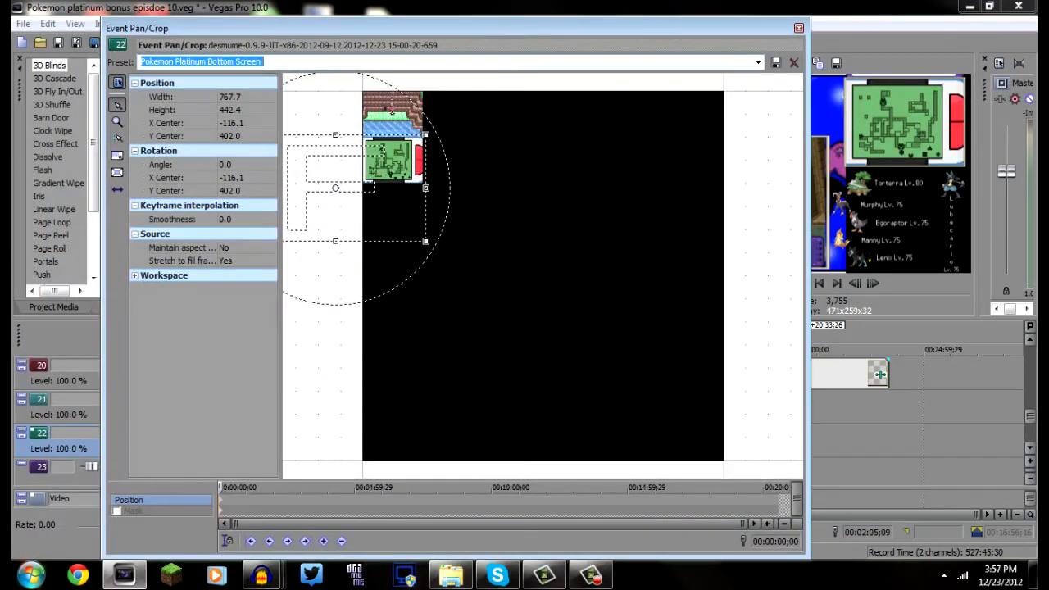
# Enable the mask on the track 22 event using the "Pokemon platinum Ds" preset and close its pan/crop settings
pyautogui.click(116, 510)
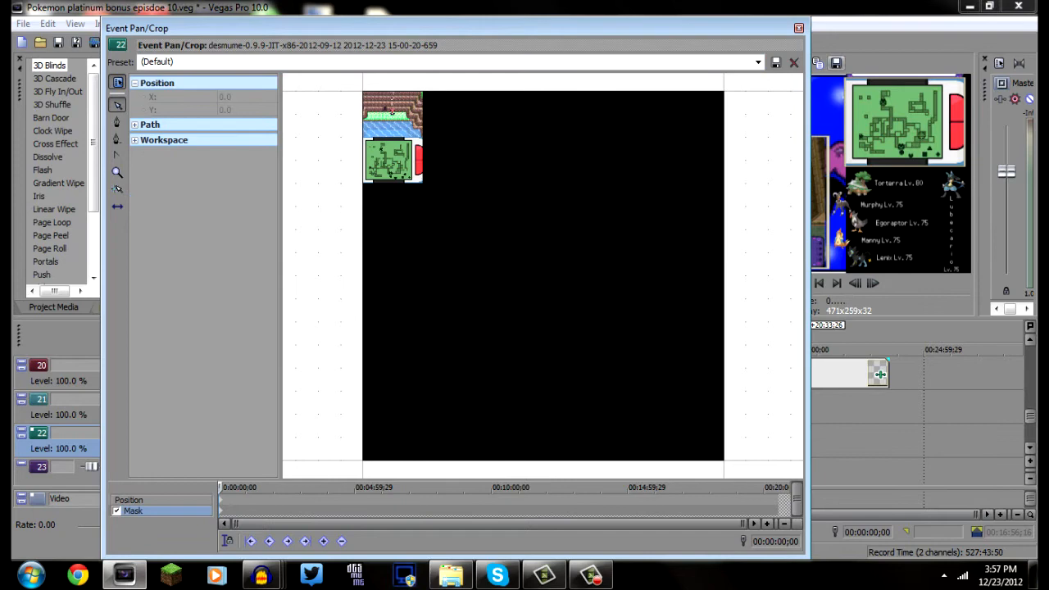
pyautogui.click(758, 62)
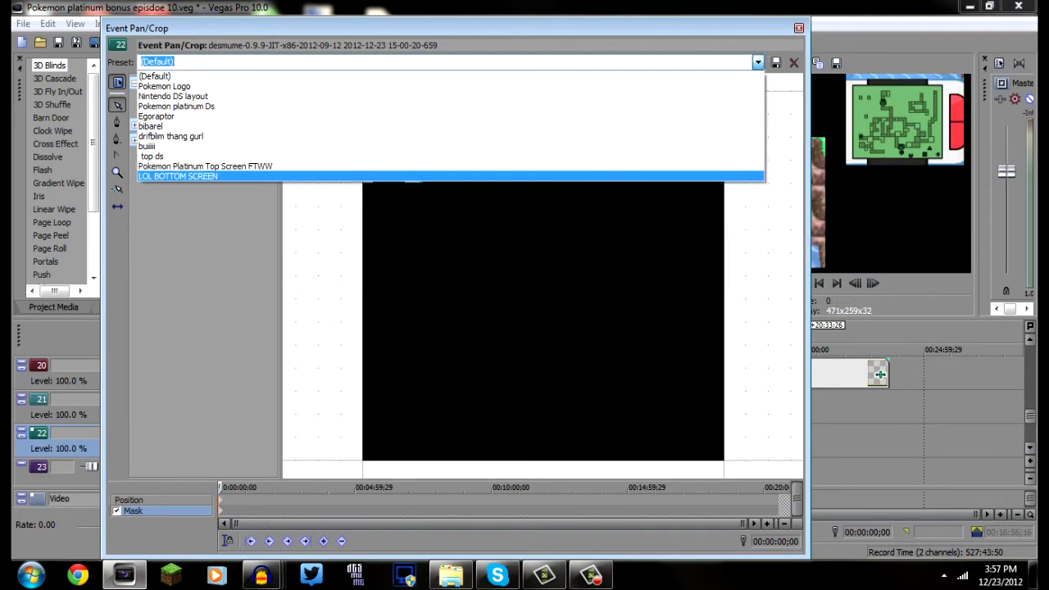
pyautogui.click(459, 177)
pyautogui.press('Down')
pyautogui.press('Down')
pyautogui.press('Down')
pyautogui.press('Down')
pyautogui.press('Down')
pyautogui.press('Down')
pyautogui.press('Down')
pyautogui.press('Down')
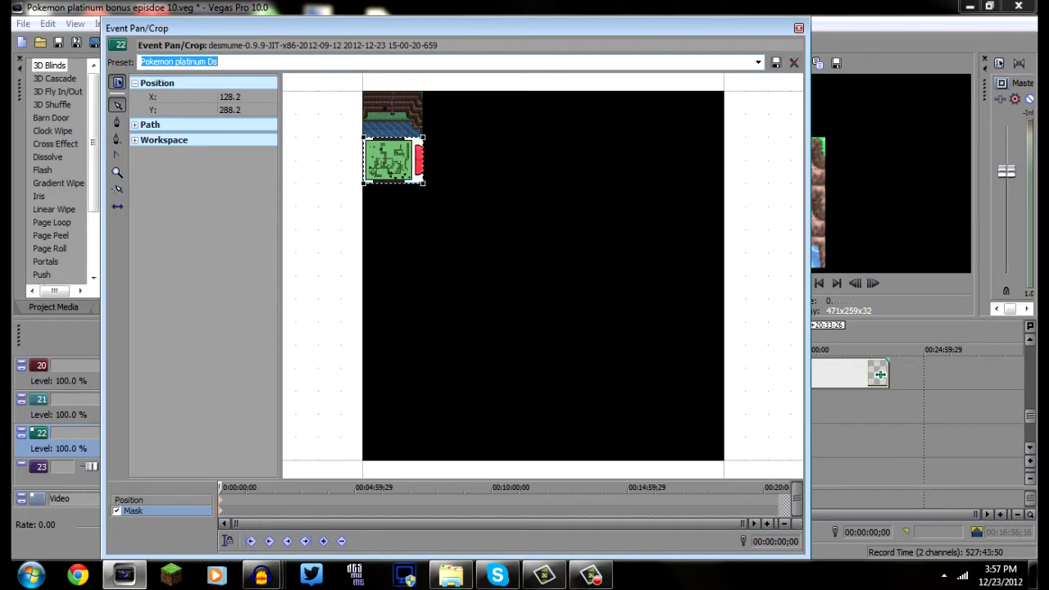
pyautogui.click(798, 27)
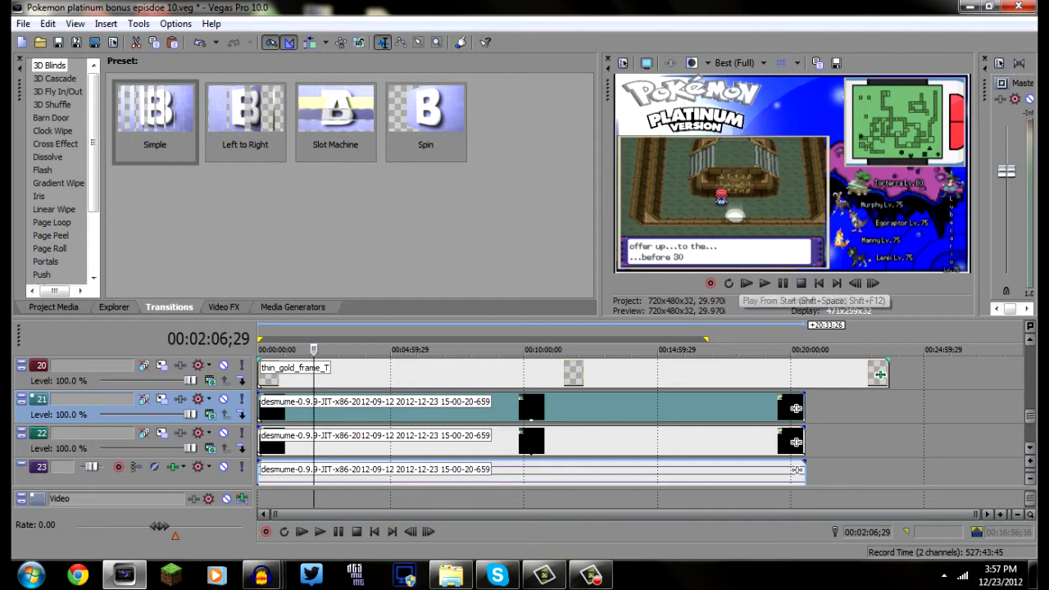
pyautogui.moveTo(1030, 416)
pyautogui.mouseDown()
pyautogui.moveTo(1030, 359)
pyautogui.moveTo(1030, 432)
pyautogui.moveTo(1030, 416)
pyautogui.mouseUp()
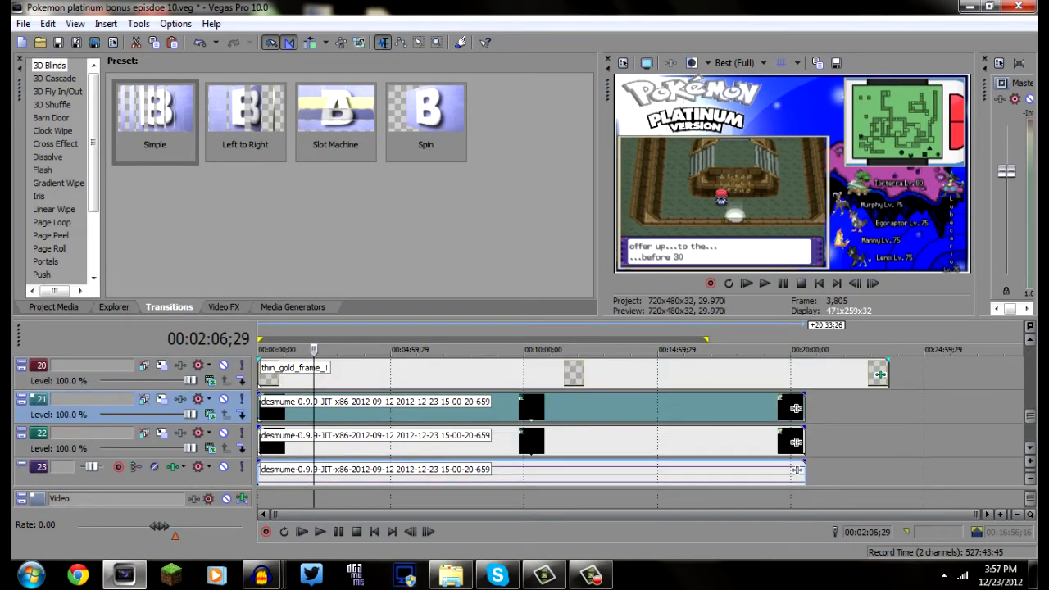
# Save the project under the new name "Pokemon platinum bonus episdoe 12.veg"
pyautogui.scroll(6, 533, 426)
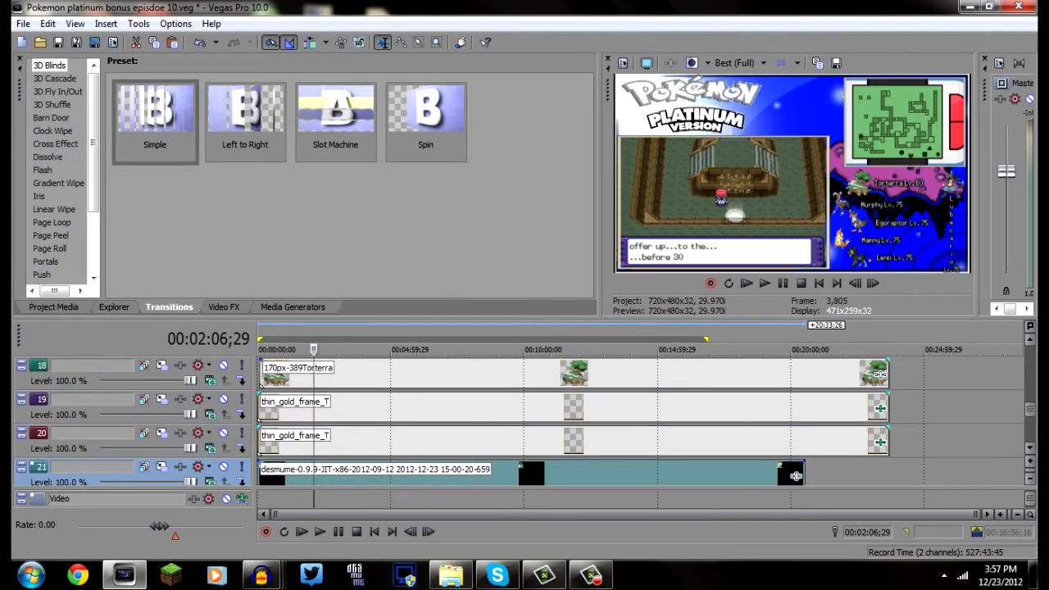
pyautogui.scroll(10, 533, 426)
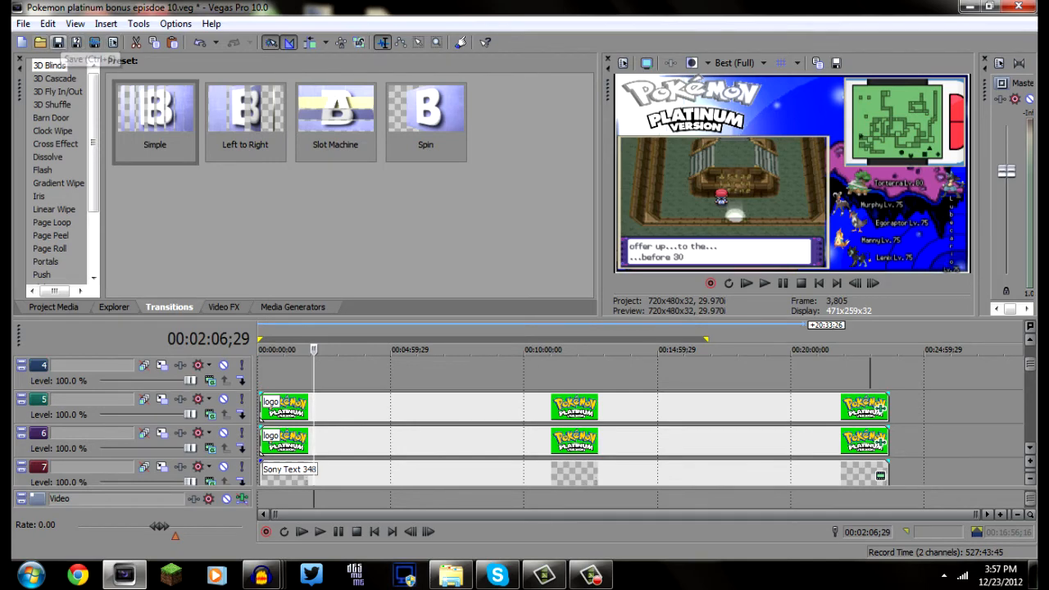
pyautogui.click(77, 42)
pyautogui.click(610, 481)
pyautogui.click(701, 481)
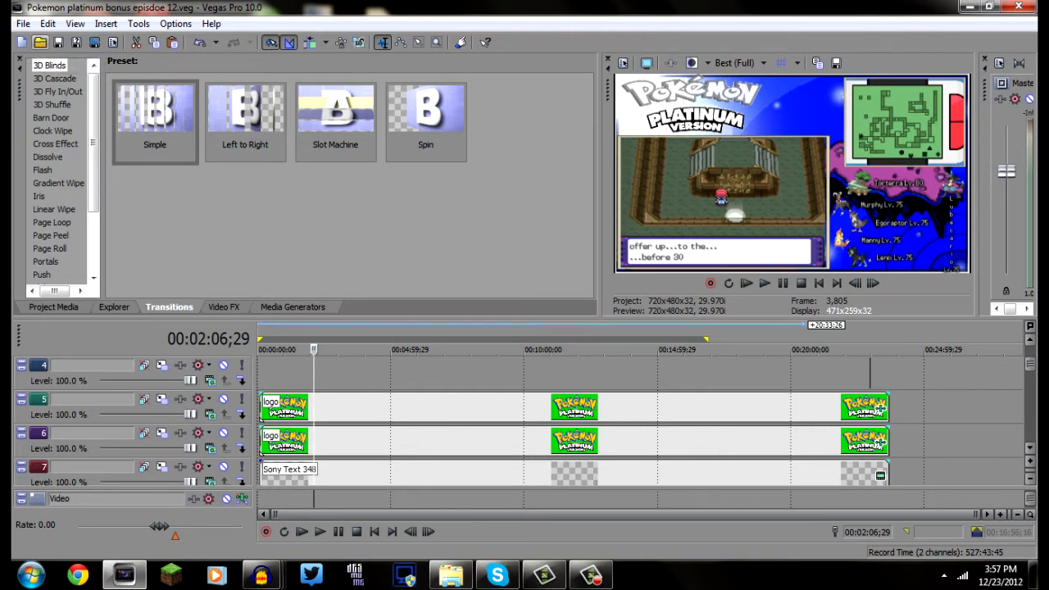
# Open the Pokemon Platinum Part 1.veg project, leaving all missing files offline
pyautogui.click(40, 42)
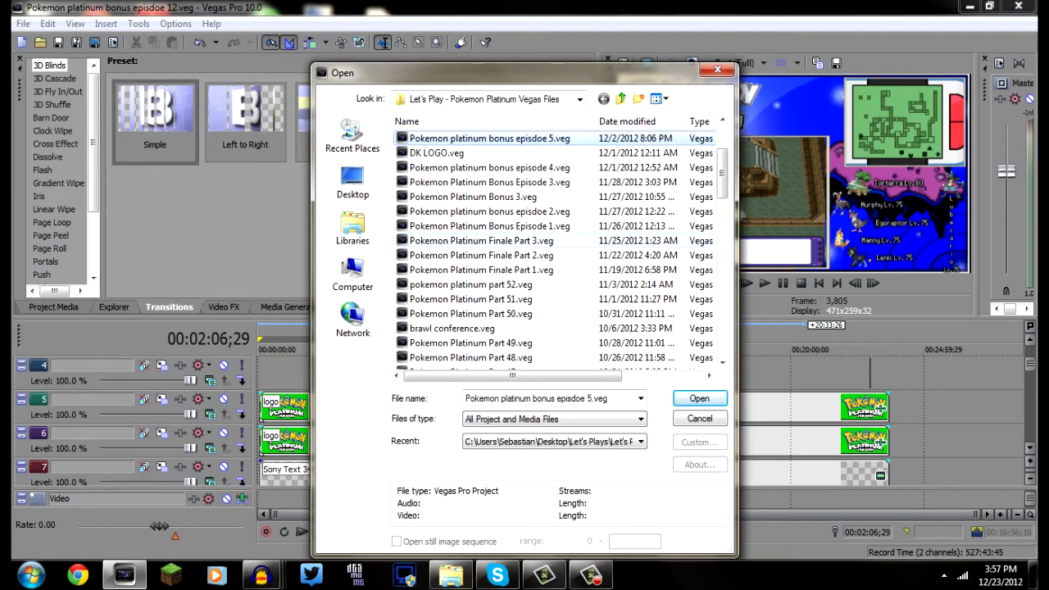
pyautogui.scroll(-6, 491, 262)
pyautogui.doubleClick(468, 270)
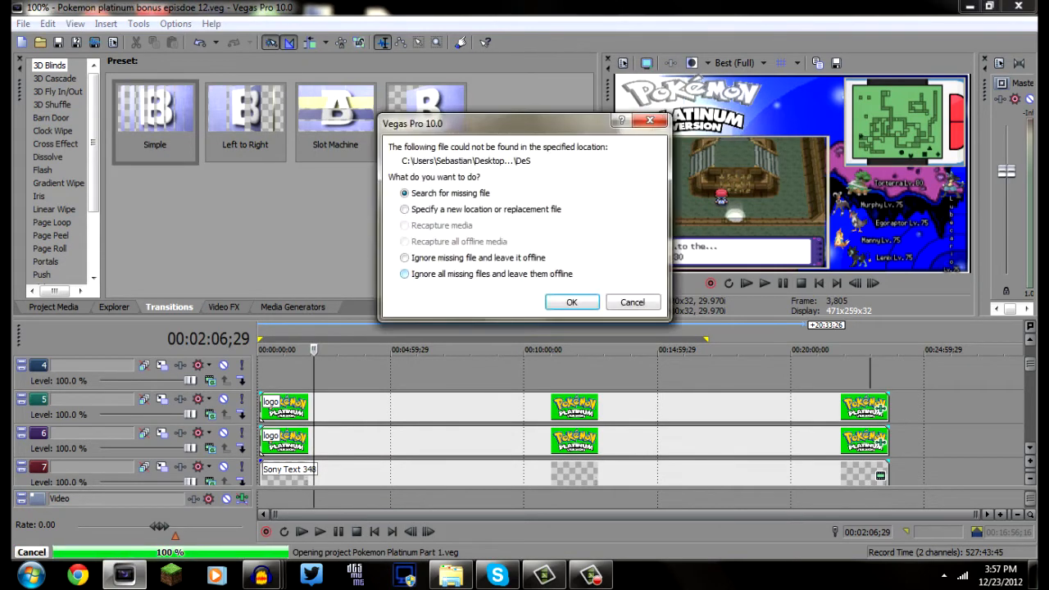
pyautogui.press('Return')
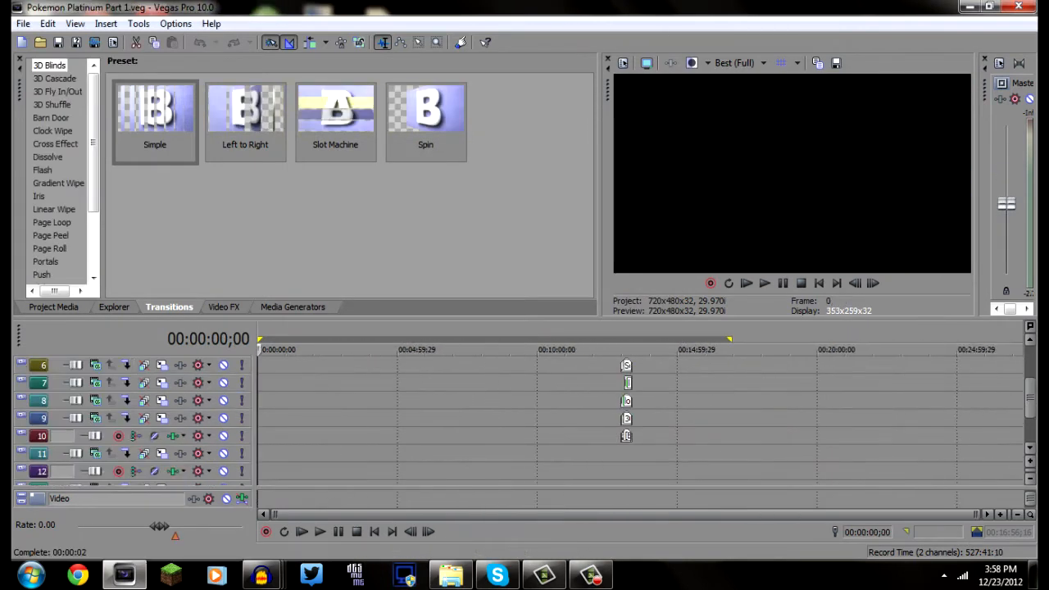
# Examine the outro on tracks 6 to 10, previewing frames at 00:12:59;05, 00:13:05;06 and 00:13:09;05 to see how the two logo events combine
pyautogui.scroll(6, 695, 383)
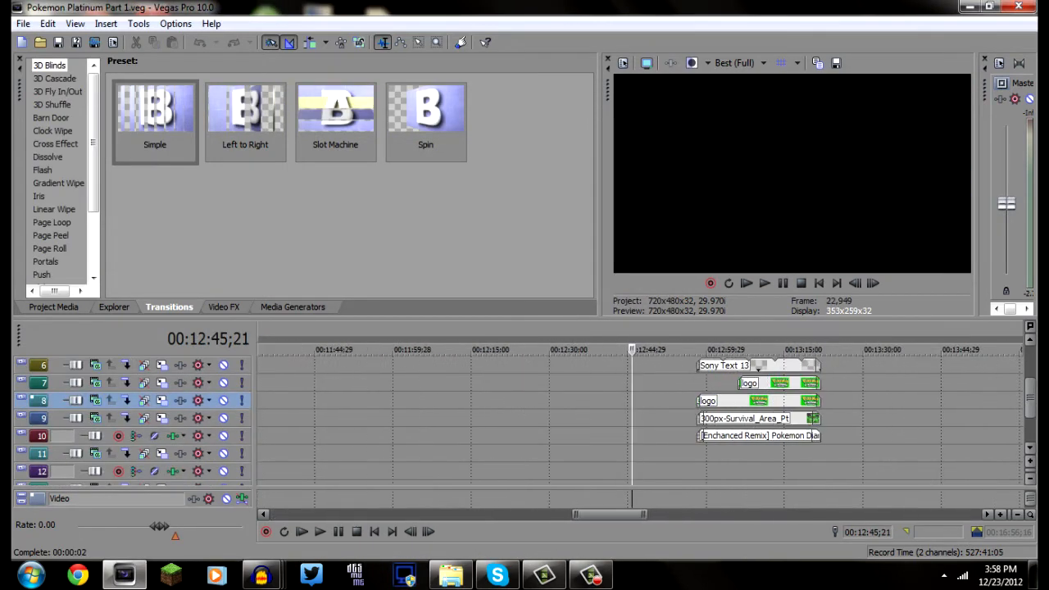
pyautogui.click(695, 382)
pyautogui.scroll(3, 696, 383)
pyautogui.scroll(-3, 696, 383)
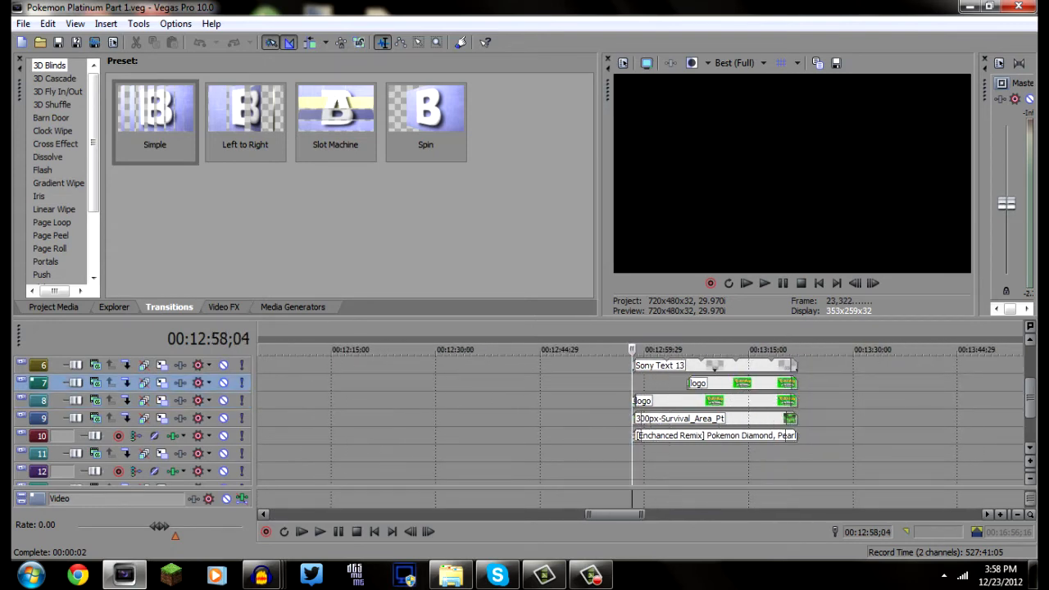
pyautogui.click(736, 436)
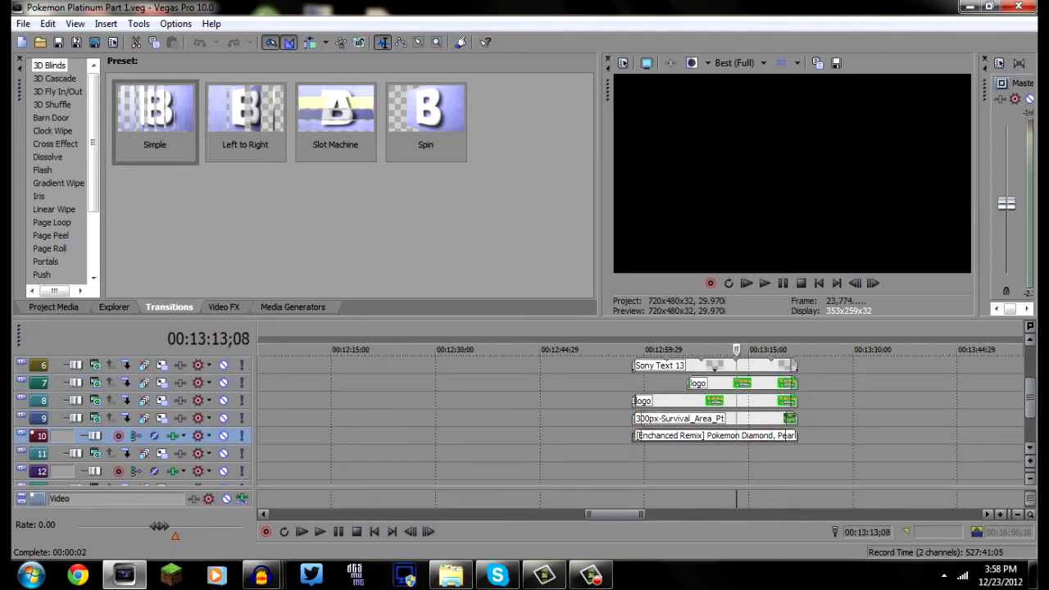
pyautogui.click(637, 454)
pyautogui.scroll(6, 637, 454)
pyautogui.scroll(-2, 638, 454)
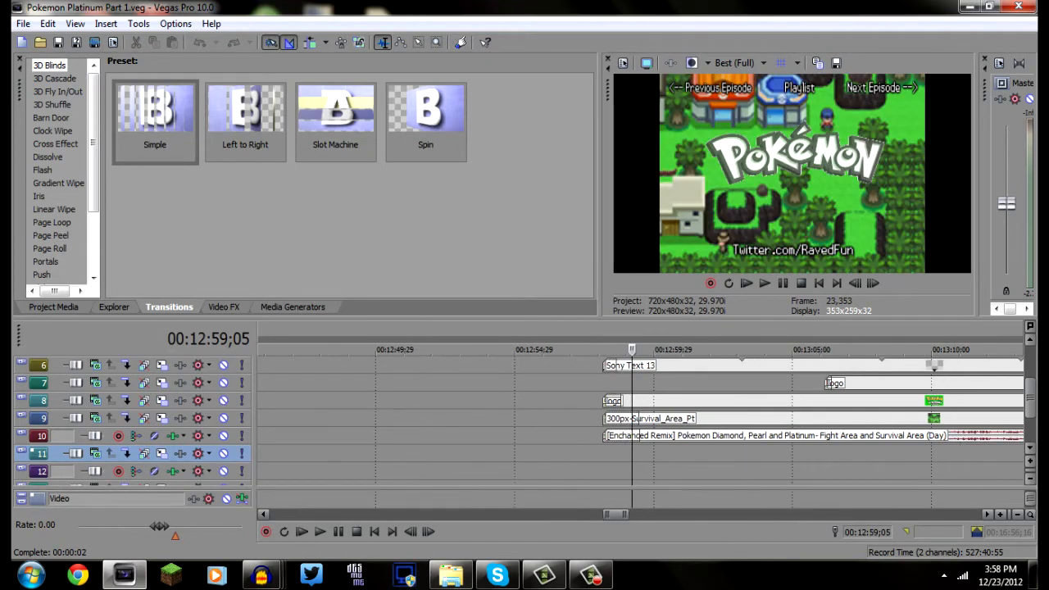
pyautogui.scroll(5, 637, 454)
pyautogui.scroll(-6, 637, 454)
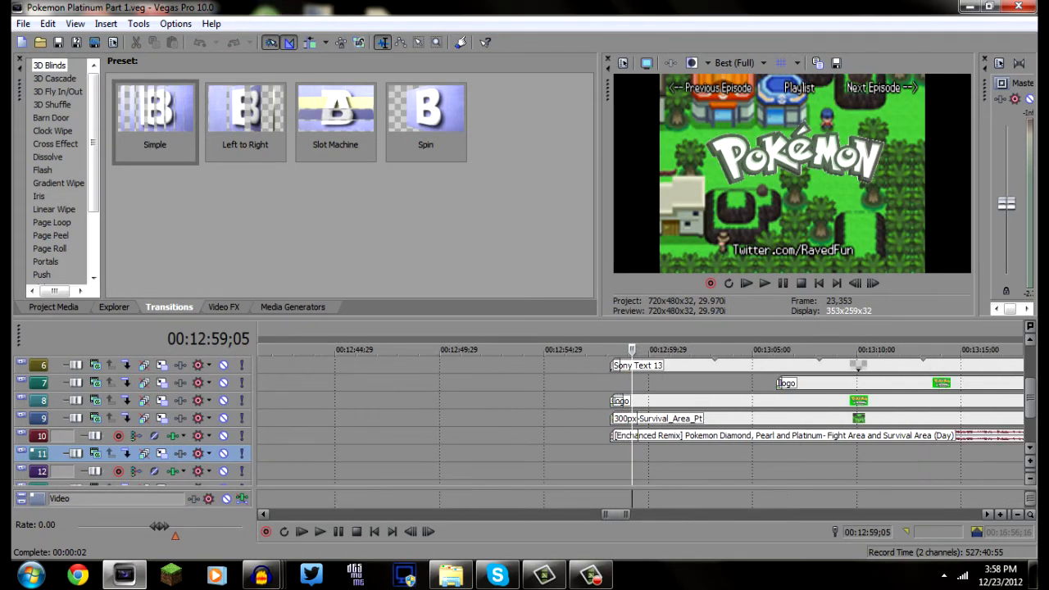
pyautogui.click(755, 400)
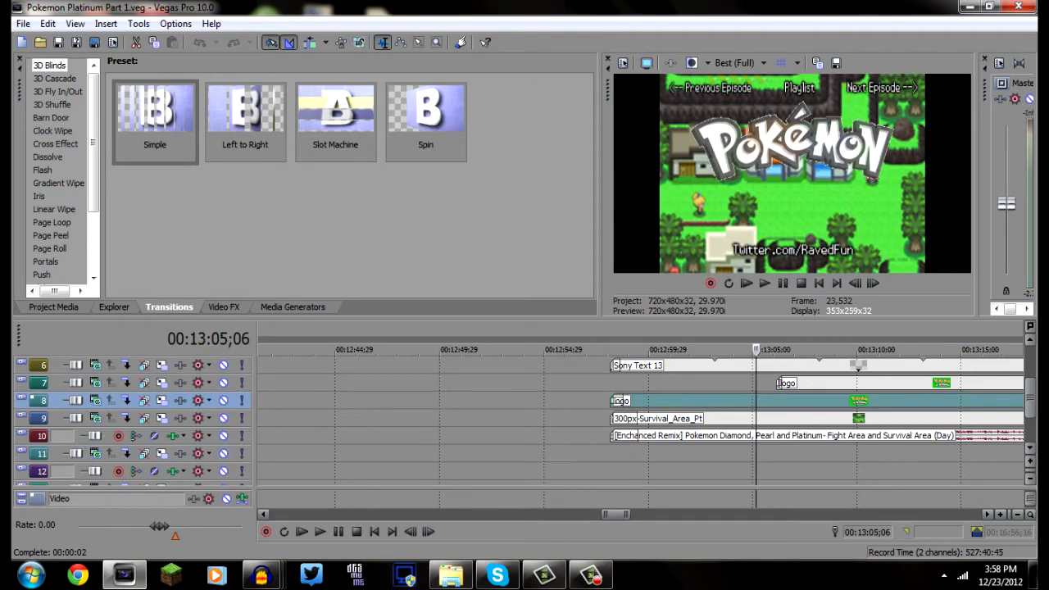
pyautogui.click(838, 382)
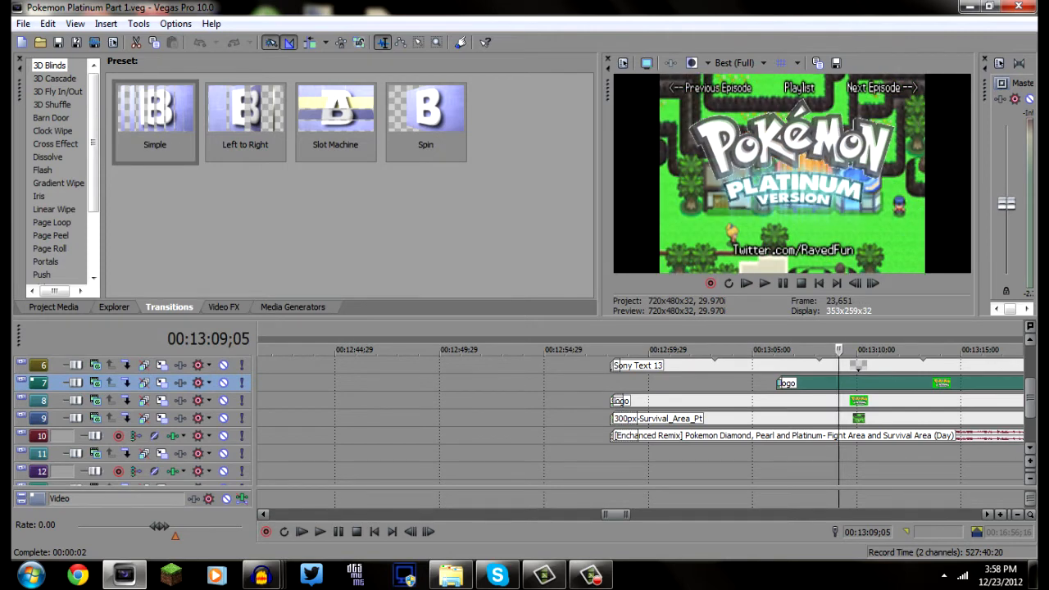
pyautogui.scroll(-1, 838, 383)
pyautogui.rightClick(738, 383)
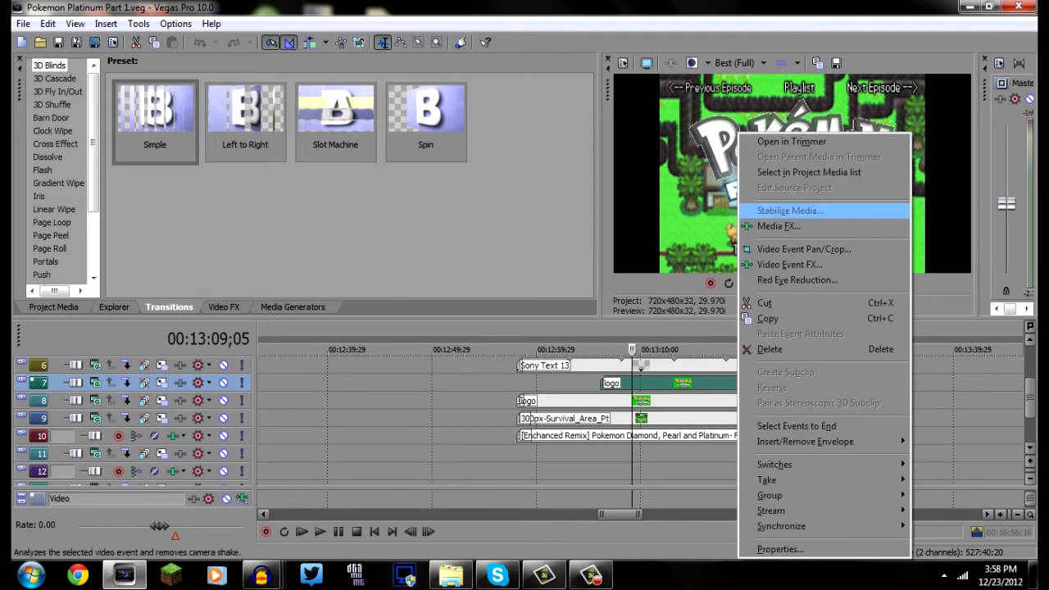
pyautogui.click(770, 225)
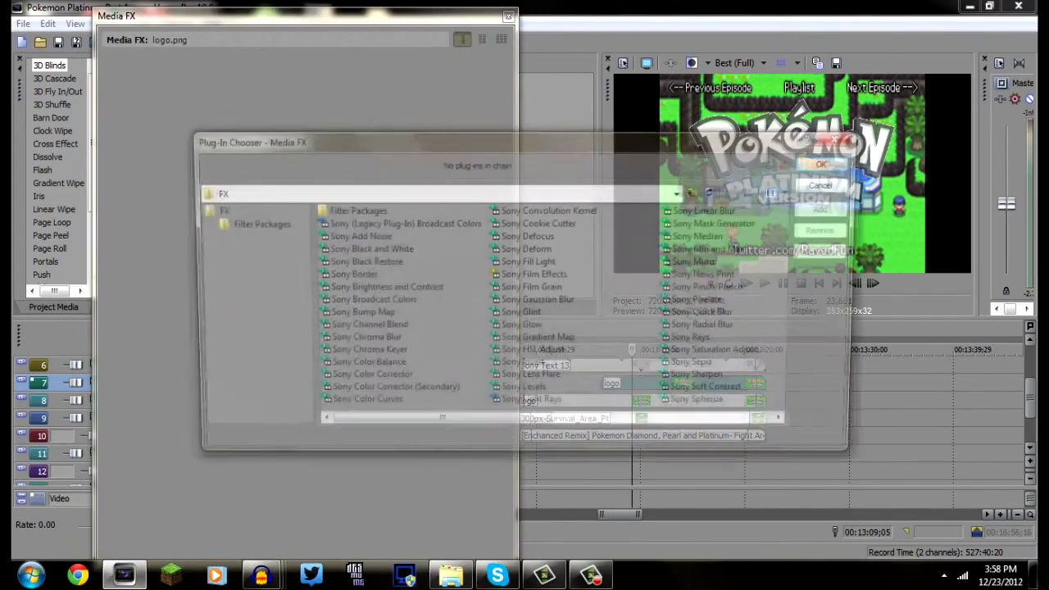
pyautogui.click(844, 136)
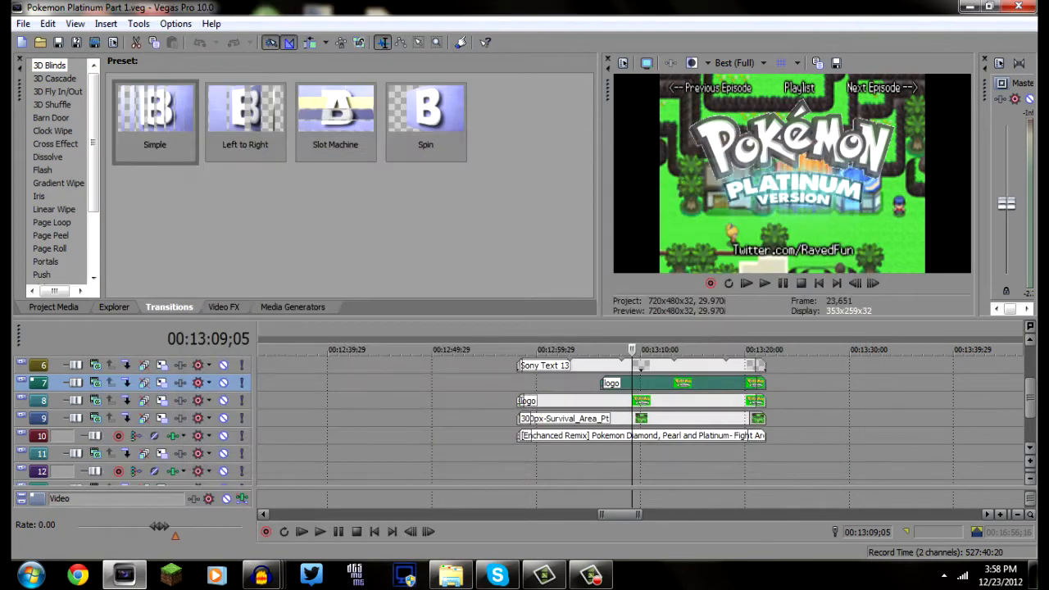
# Show the Chroma Keyer settings in the video event effects of the track 7 logo
pyautogui.scroll(1, 596, 384)
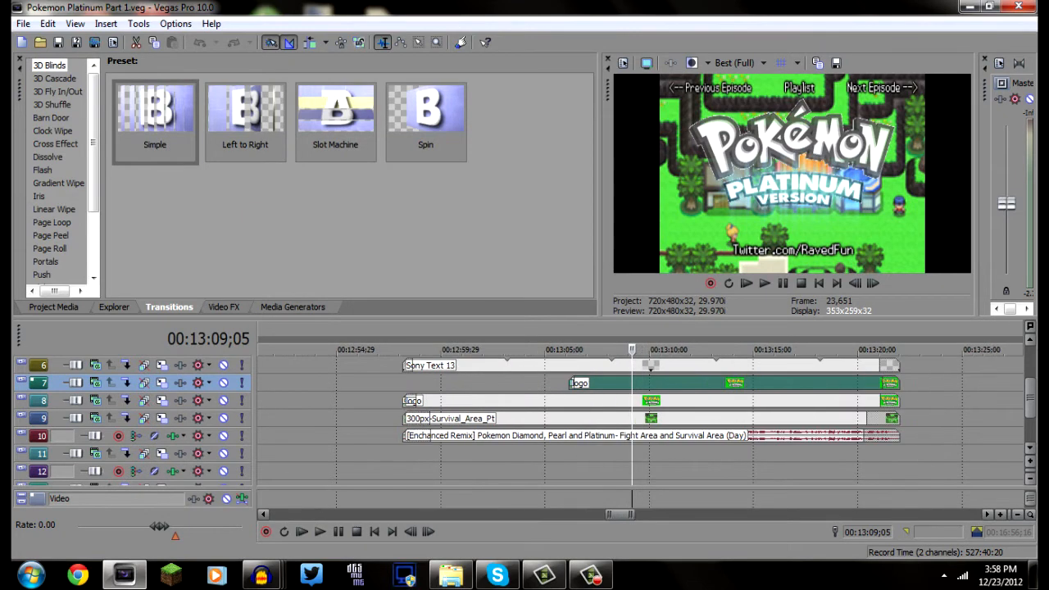
pyautogui.rightClick(595, 384)
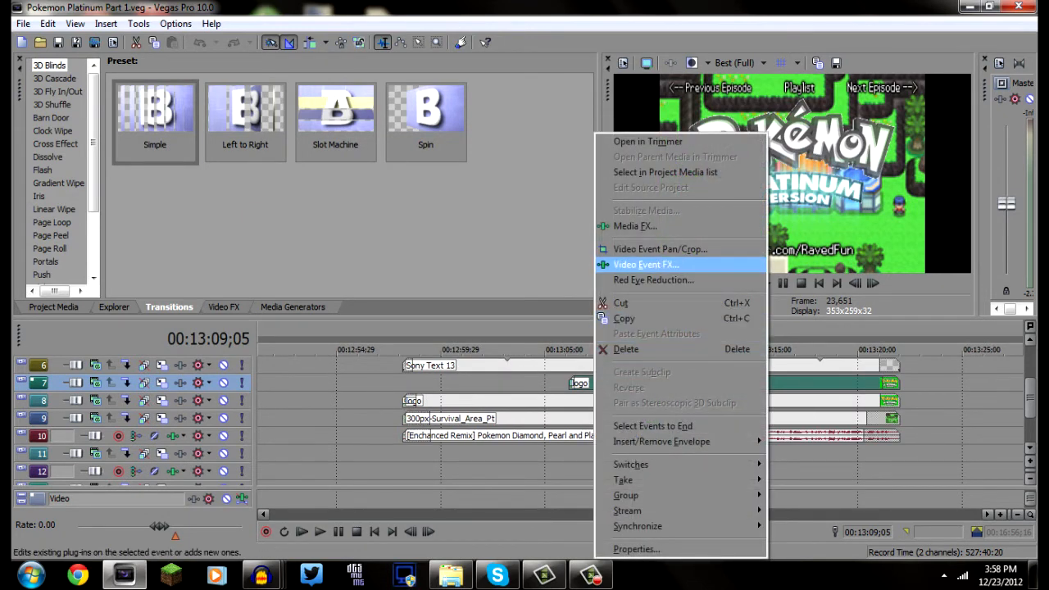
pyautogui.click(647, 264)
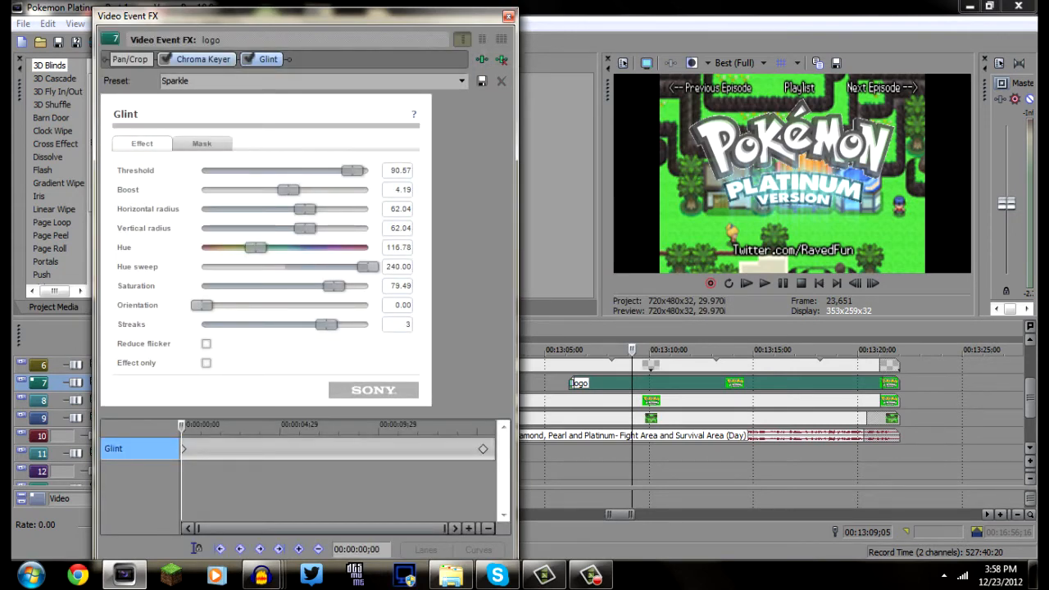
pyautogui.click(202, 60)
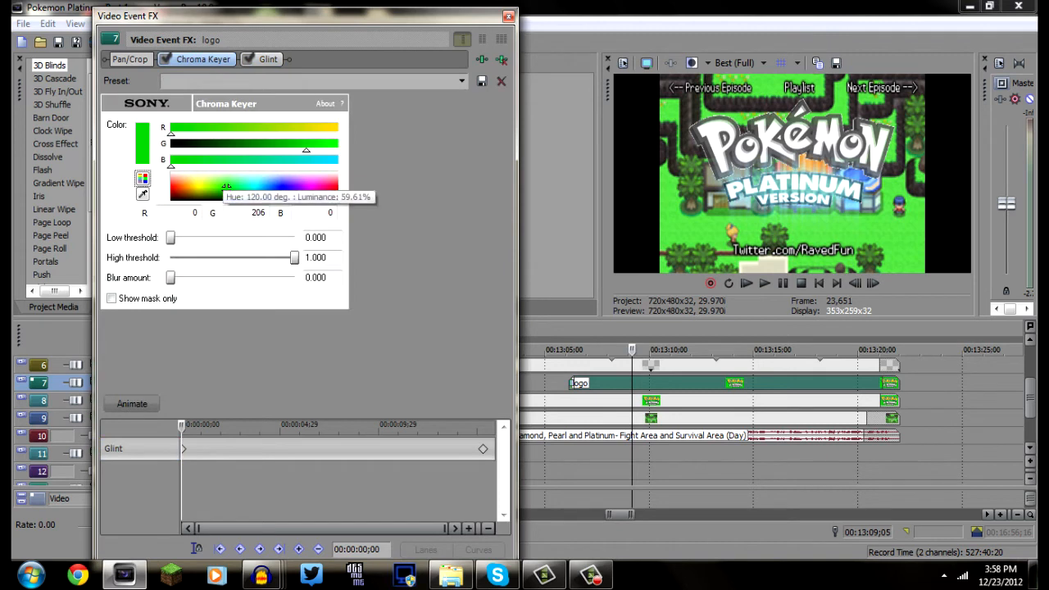
# Try the Chroma Keyer colors 255, 193, 27 and a green sampled from the preview on the logo event, and close its effects window
pyautogui.click(190, 185)
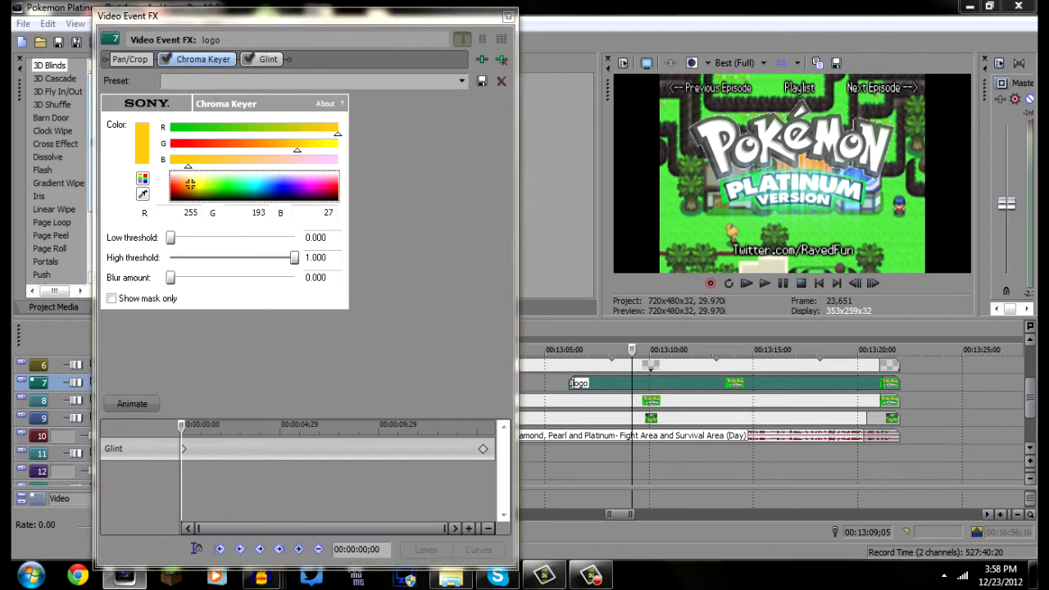
pyautogui.click(790, 232)
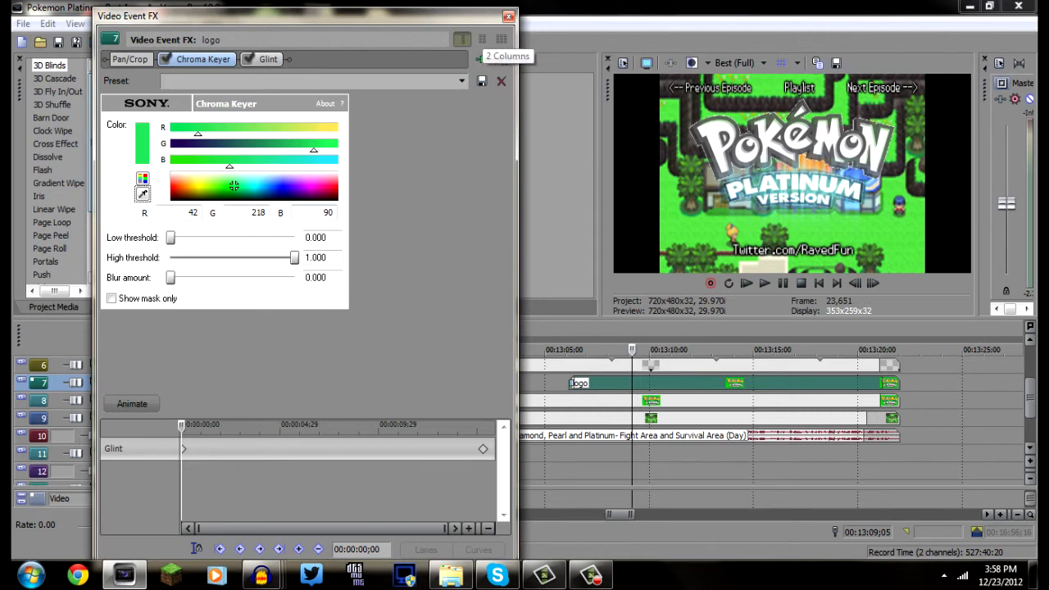
pyautogui.click(508, 15)
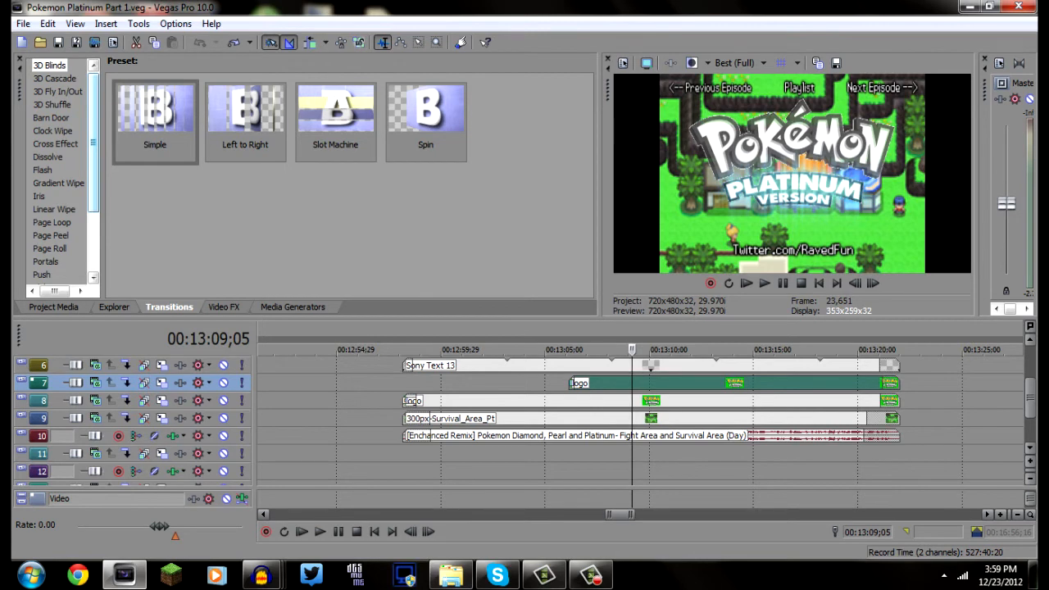
# Review the outro's music and text tracks, previewing the frame at 00:13:19;25
pyautogui.click(537, 436)
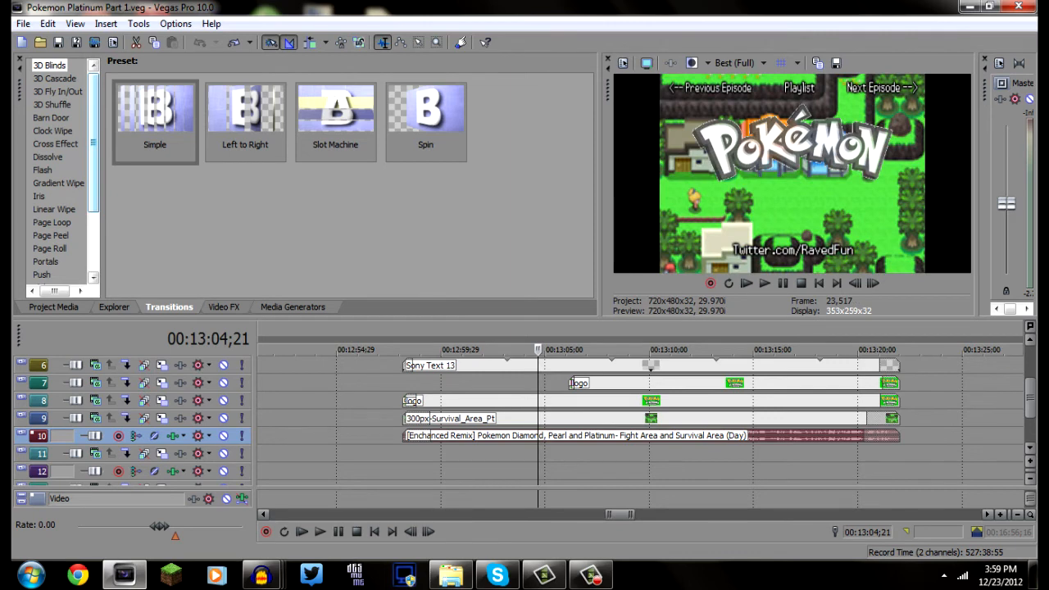
pyautogui.click(855, 436)
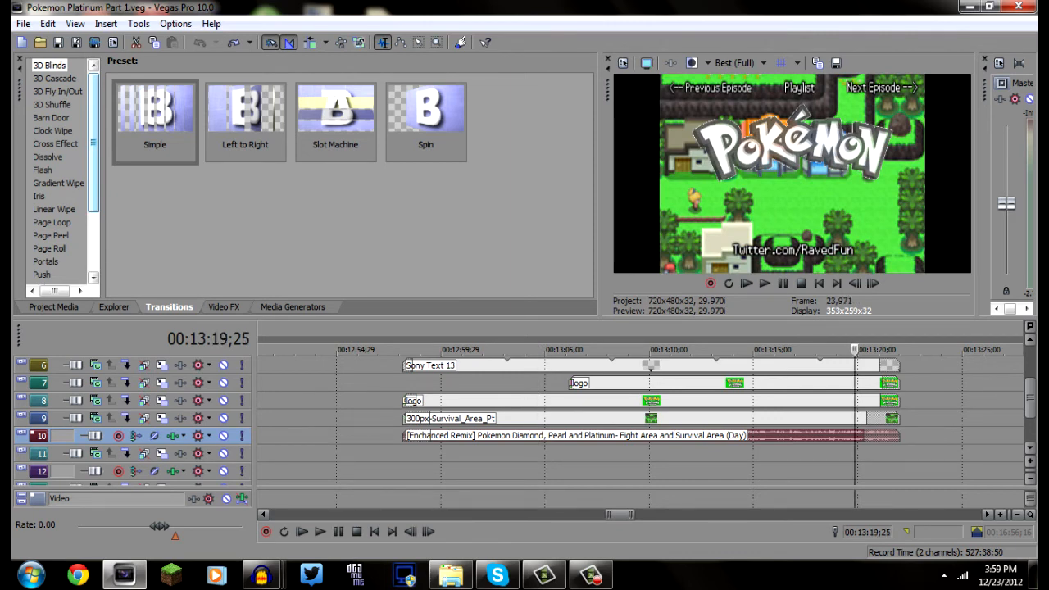
pyautogui.moveTo(1030, 397); pyautogui.dragTo(1030, 366)
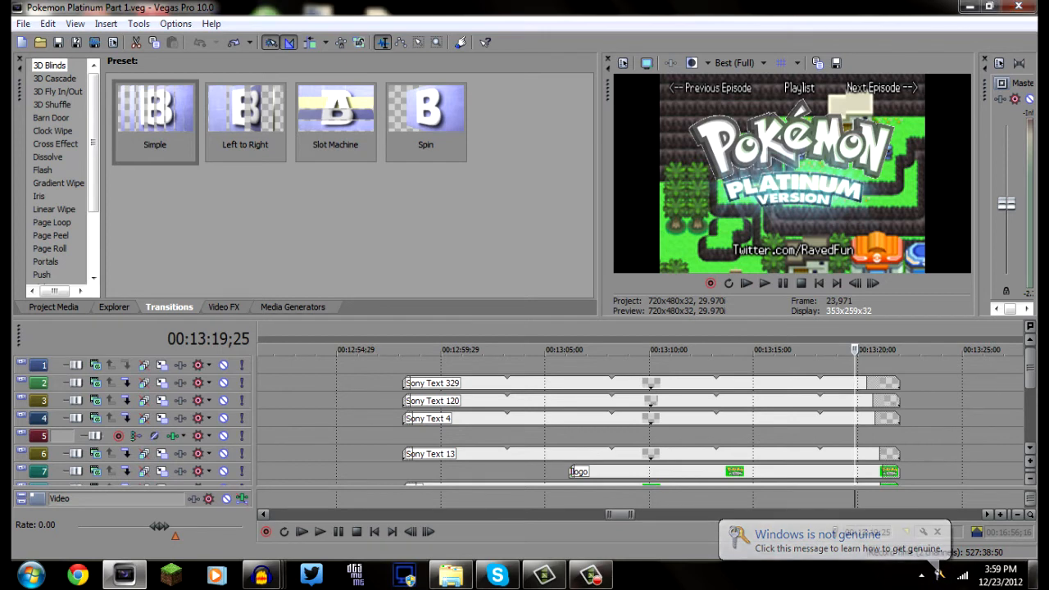
# Switch to the desktop, launch TotalMedia Extreme and open its Record Video capture module
pyautogui.click(1032, 574)
pyautogui.click(152, 354)
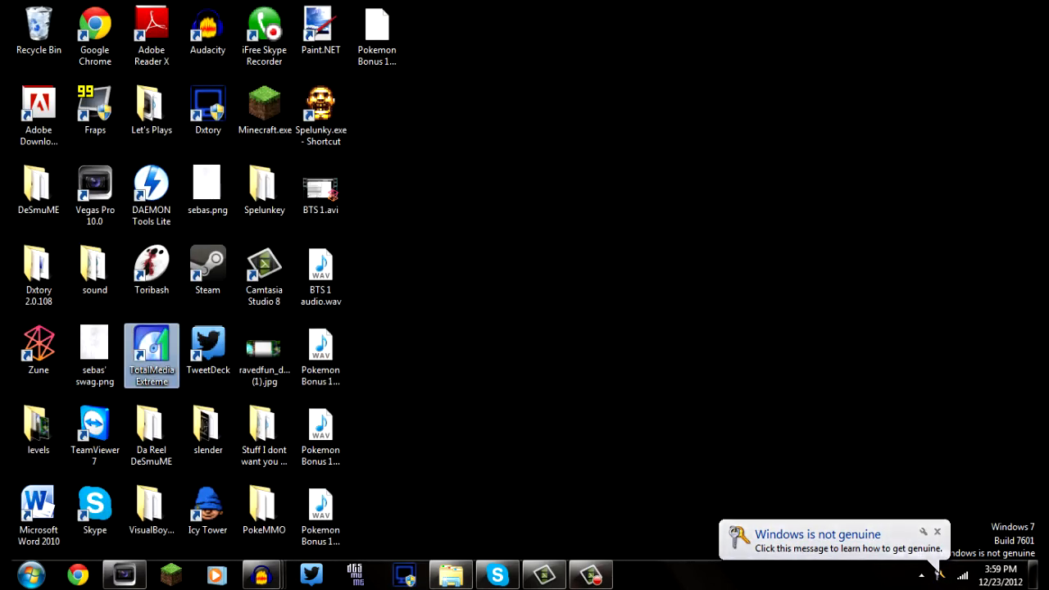
pyautogui.doubleClick(151, 354)
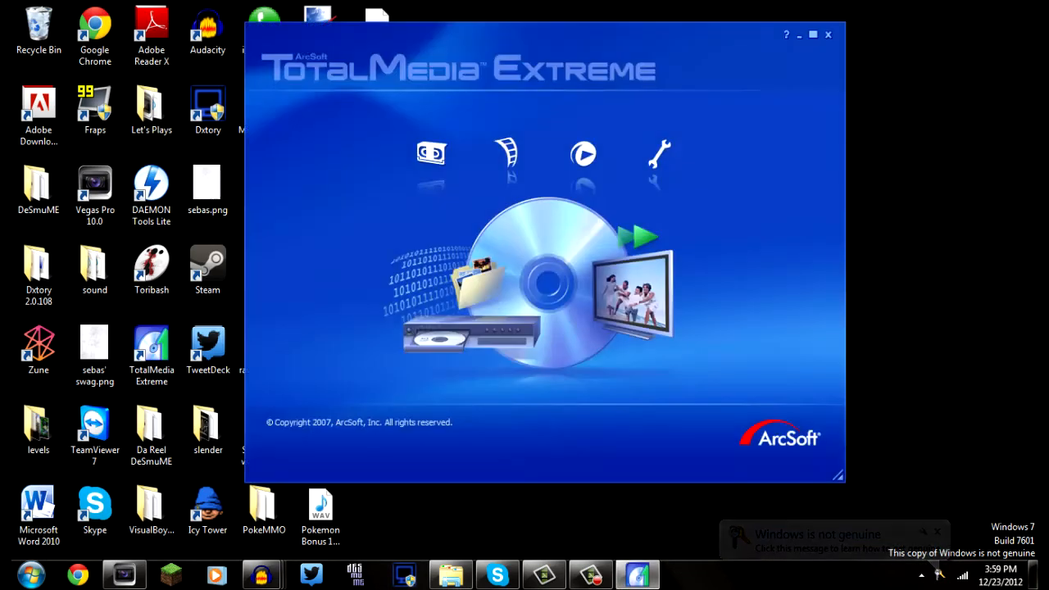
pyautogui.click(432, 154)
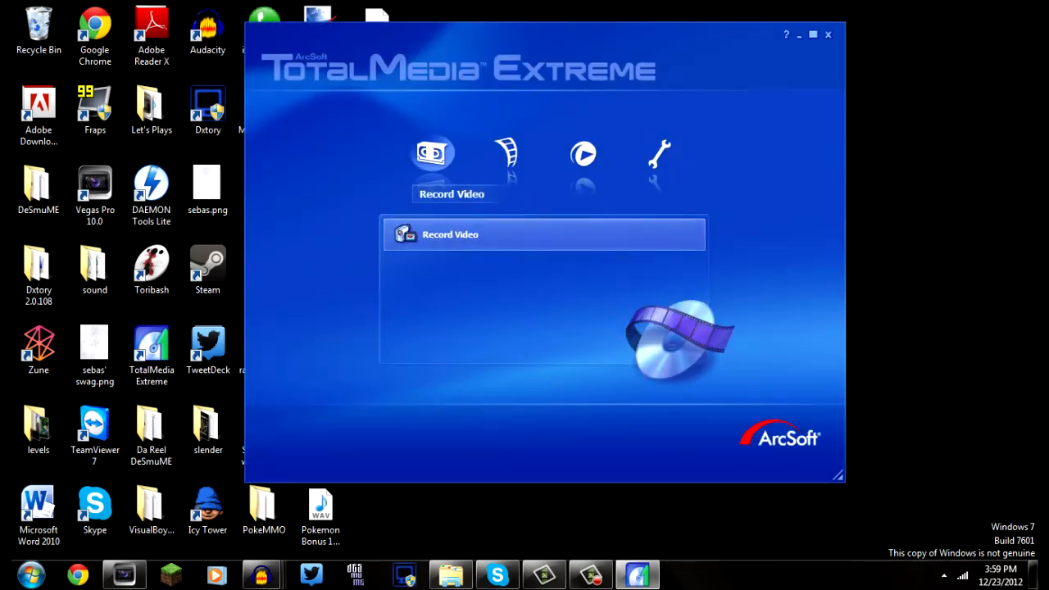
pyautogui.click(492, 234)
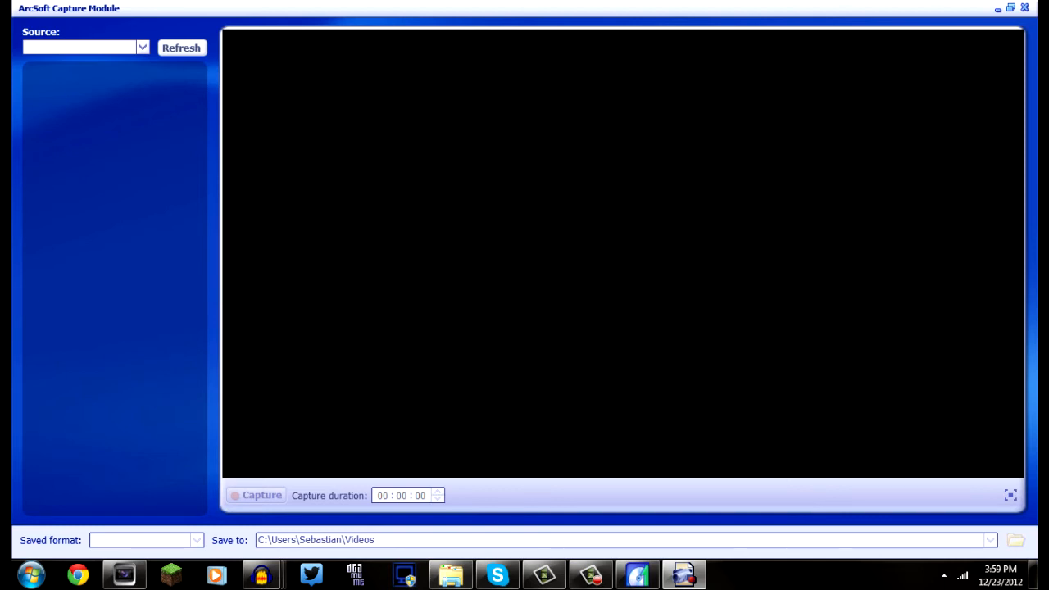
# Switch back to Vegas Pro and open the Donkey Kong 2.veg project from the Let's Play - Donkey Kong Jungle Beat Vegas folder
pyautogui.click(125, 578)
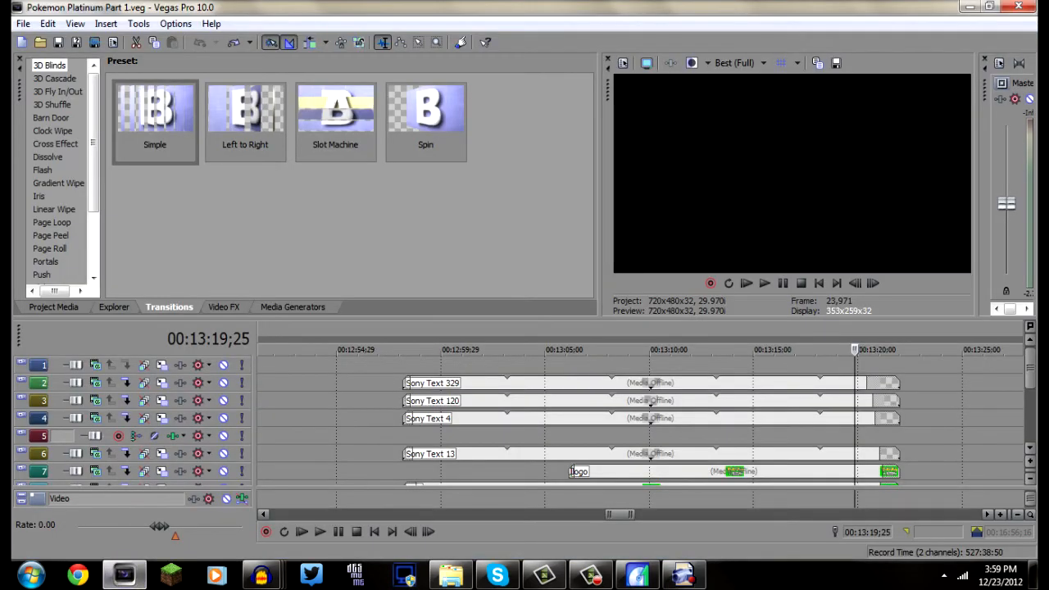
pyautogui.click(40, 41)
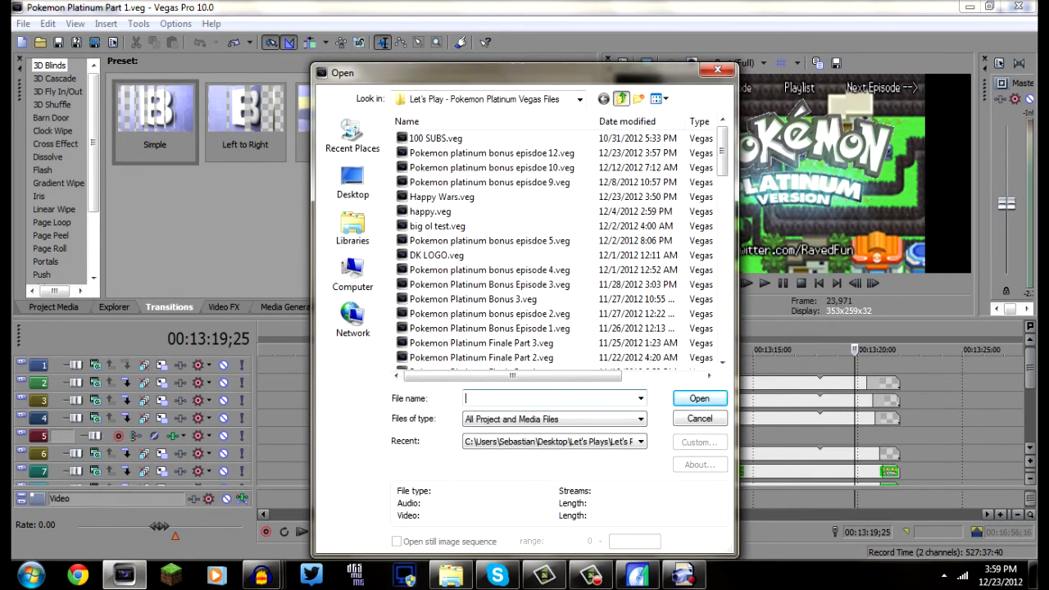
pyautogui.click(621, 98)
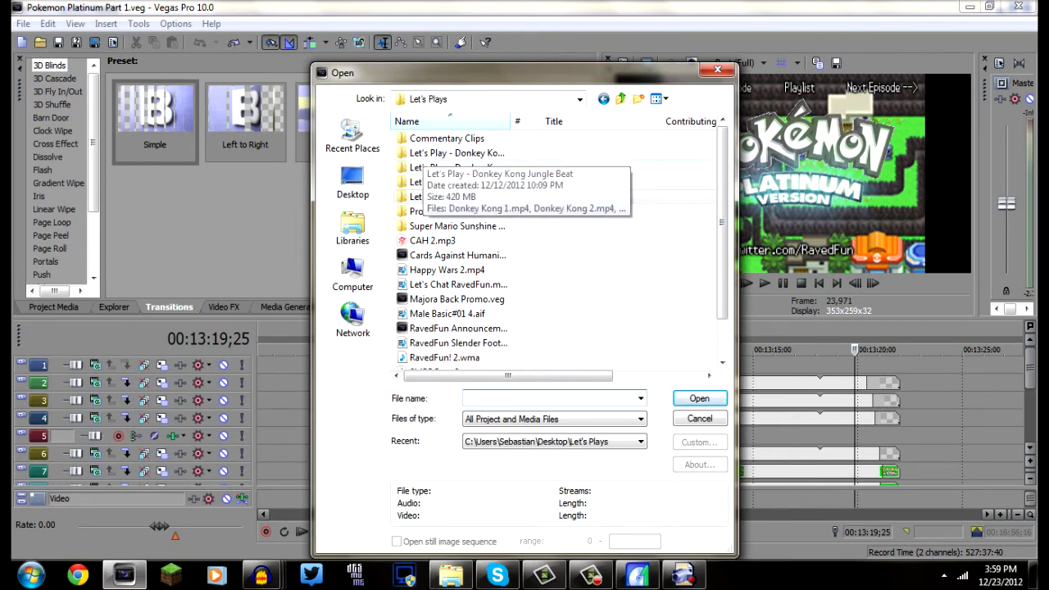
pyautogui.doubleClick(457, 168)
pyautogui.click(448, 153)
pyautogui.click(448, 153)
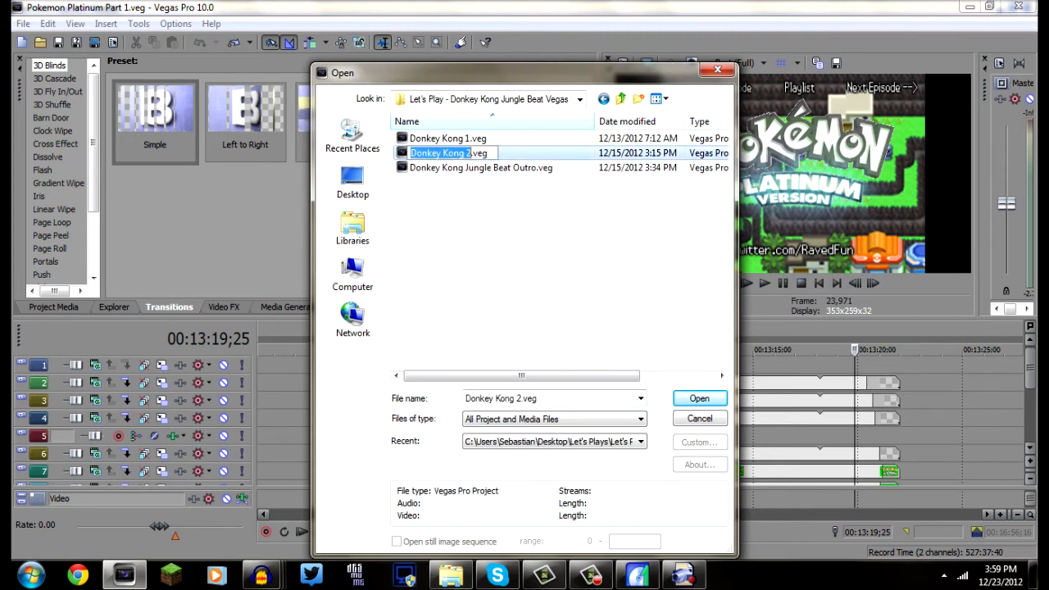
pyautogui.press('Escape')
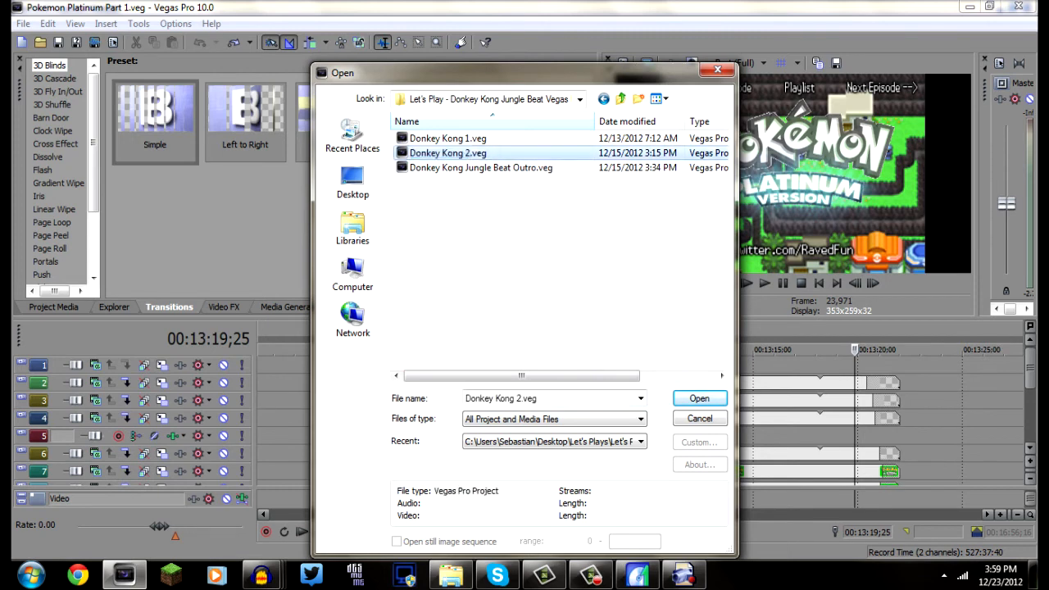
pyautogui.press('Return')
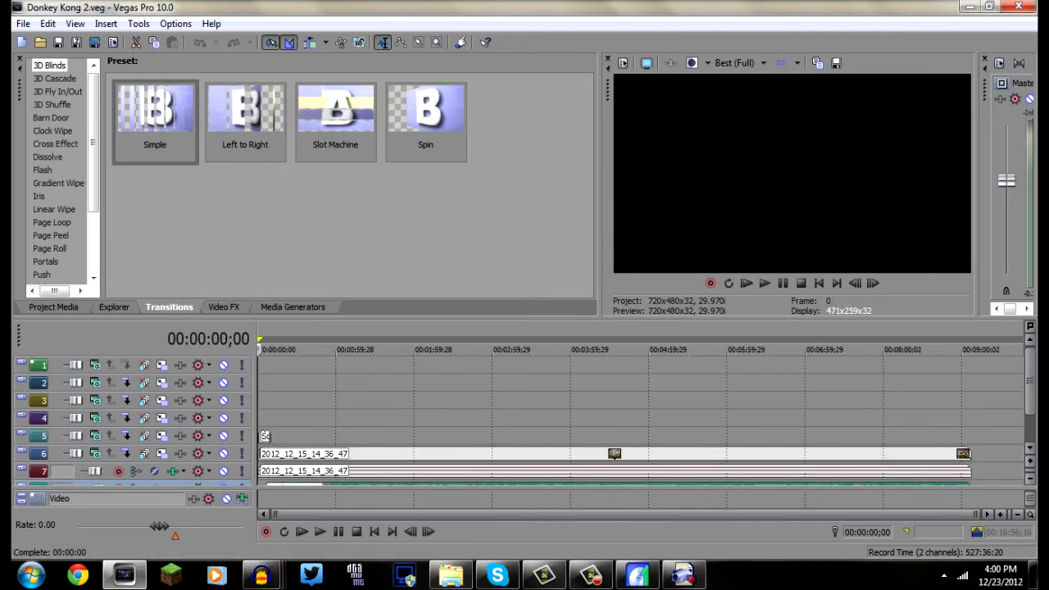
# Review the captured gameplay and Donkey Kong 2 commentary tracks, placing the cursor at their end at 00:09:07;15
pyautogui.moveTo(1030, 381); pyautogui.dragTo(1030, 401)
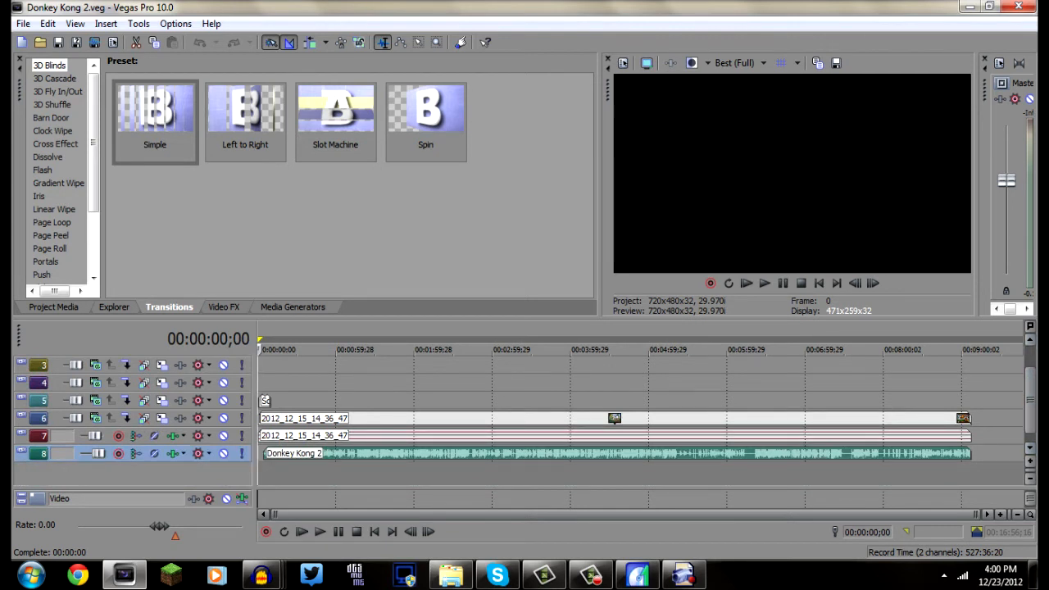
pyautogui.click(971, 401)
pyautogui.scroll(10, 971, 401)
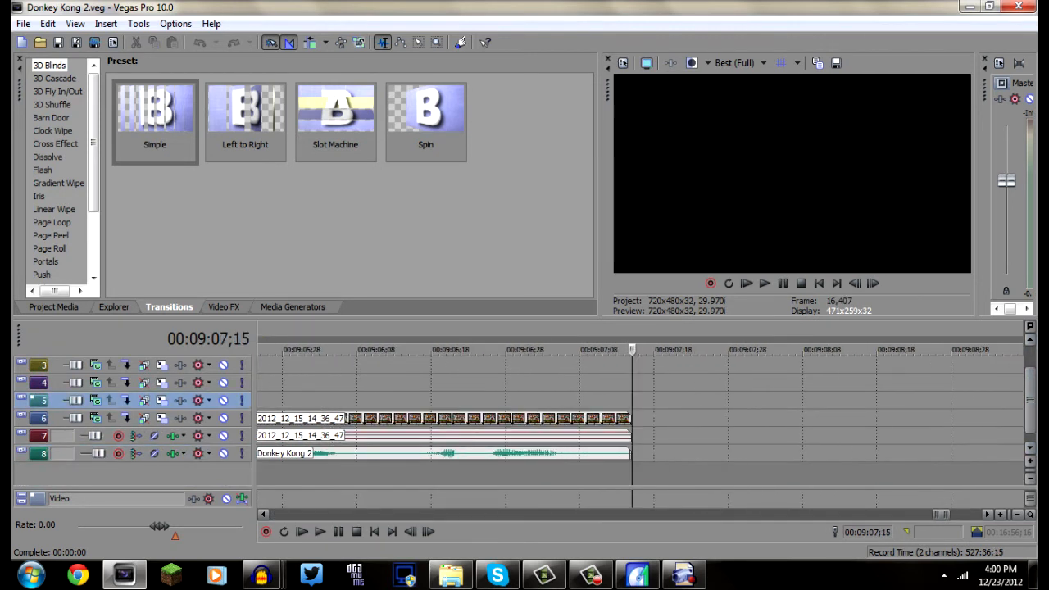
pyautogui.scroll(-10, 623, 414)
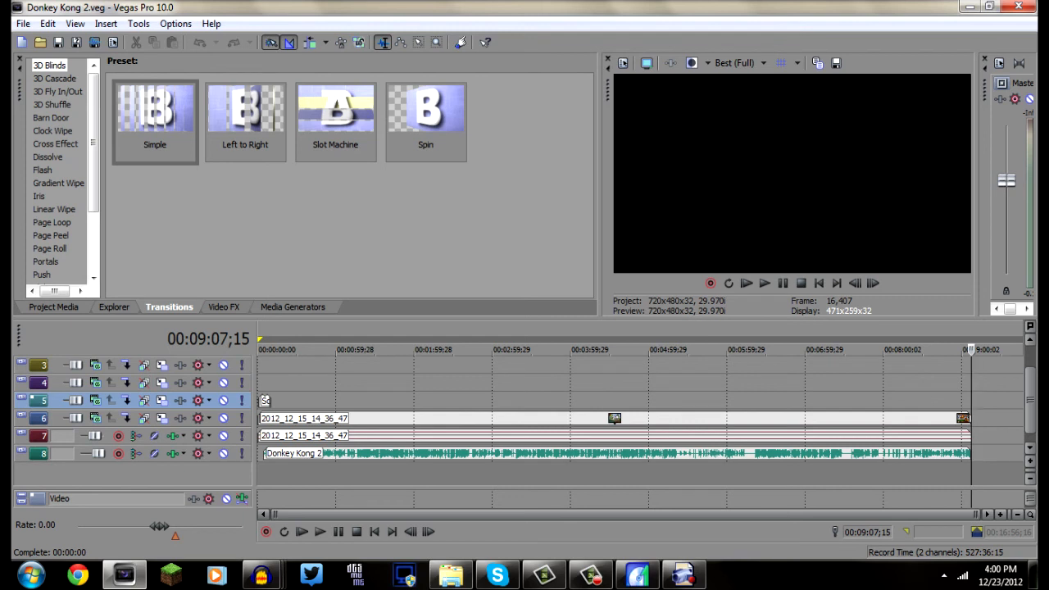
# Bring up the screen recorder's capture window and the Audacity window over the project
pyautogui.click(591, 576)
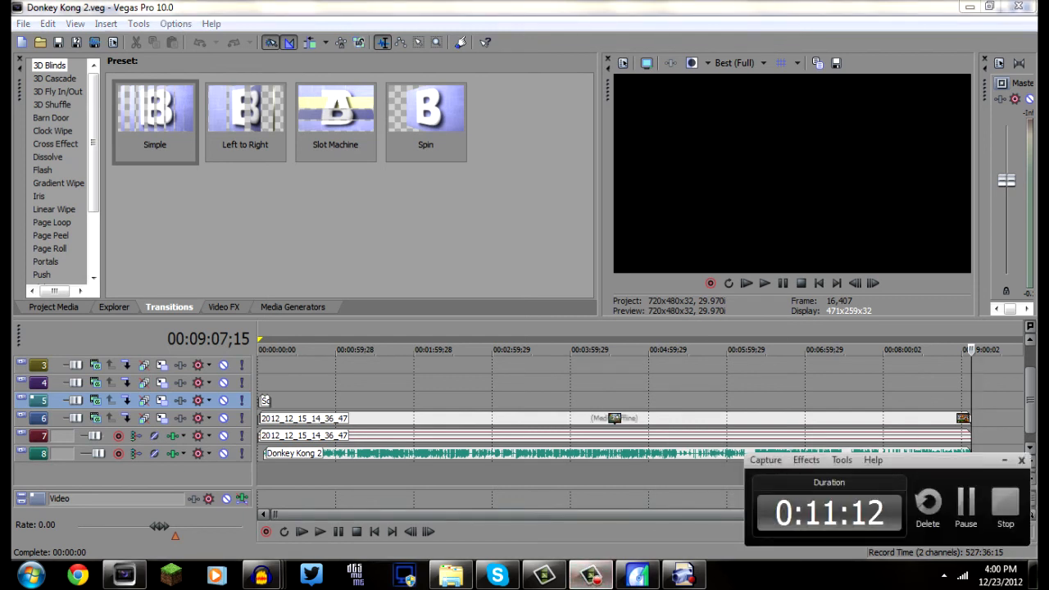
pyautogui.moveTo(591, 575)
pyautogui.moveTo(544, 576)
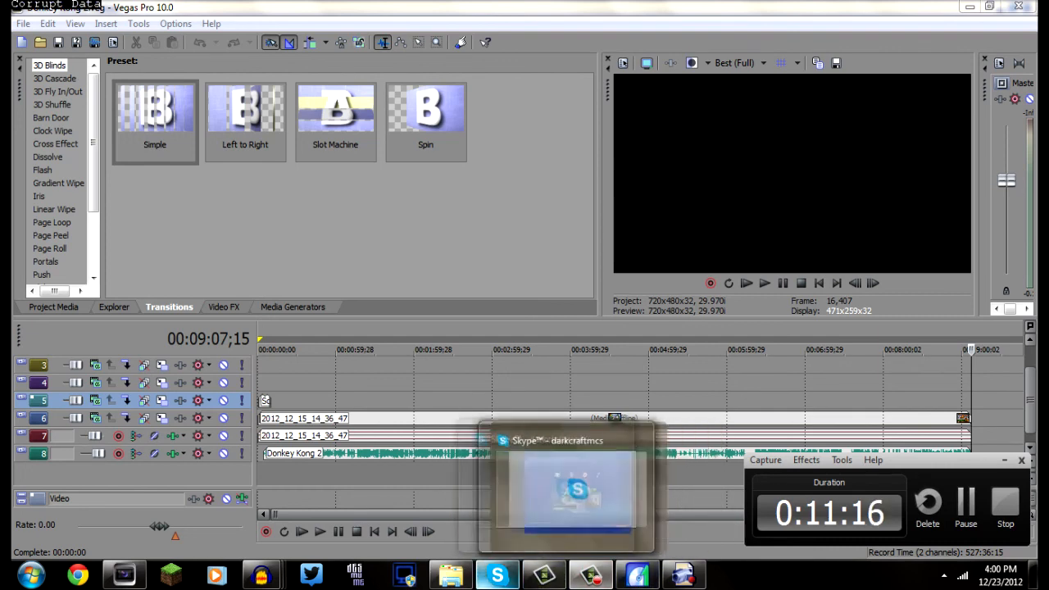
pyautogui.moveTo(261, 574)
pyautogui.click(604, 495)
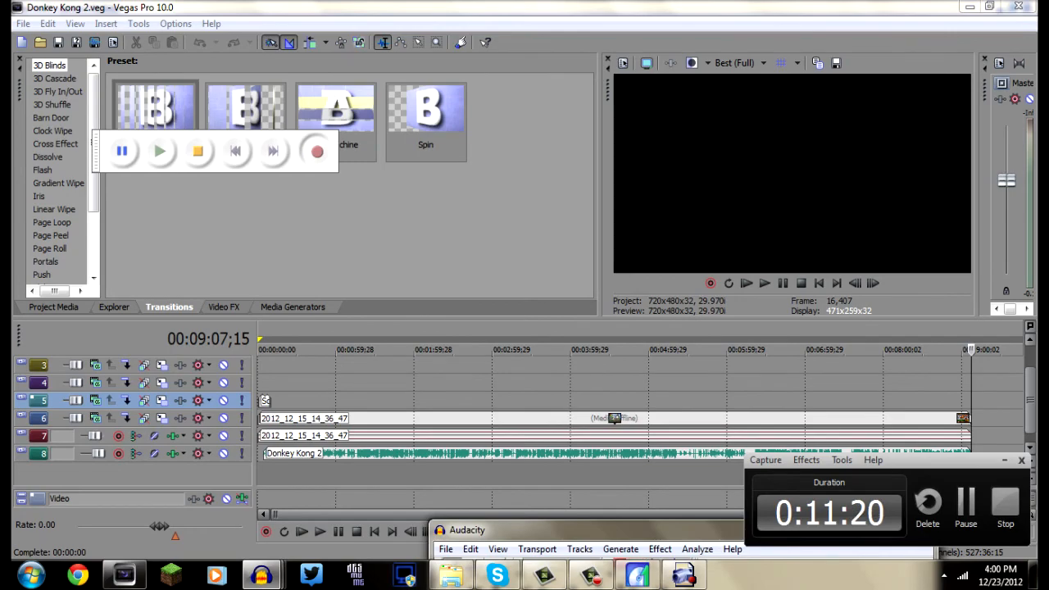